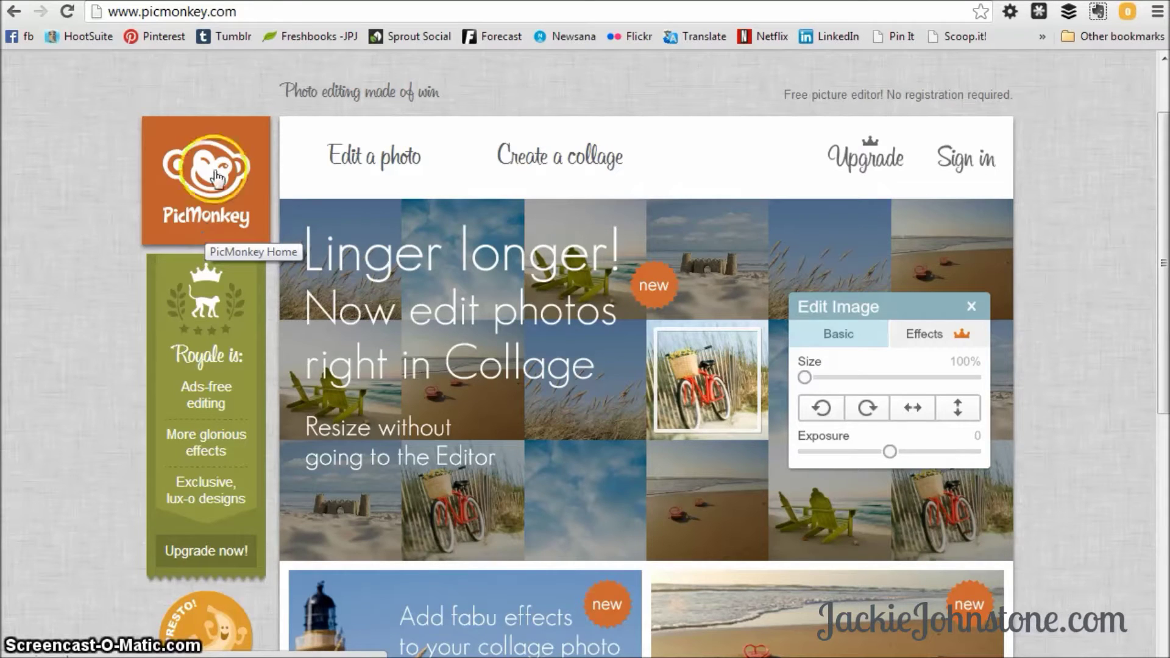
Start a new collage and list the FB Cover layout variants beside the blank 2000 × 2000 canvas.
click(258, 10)
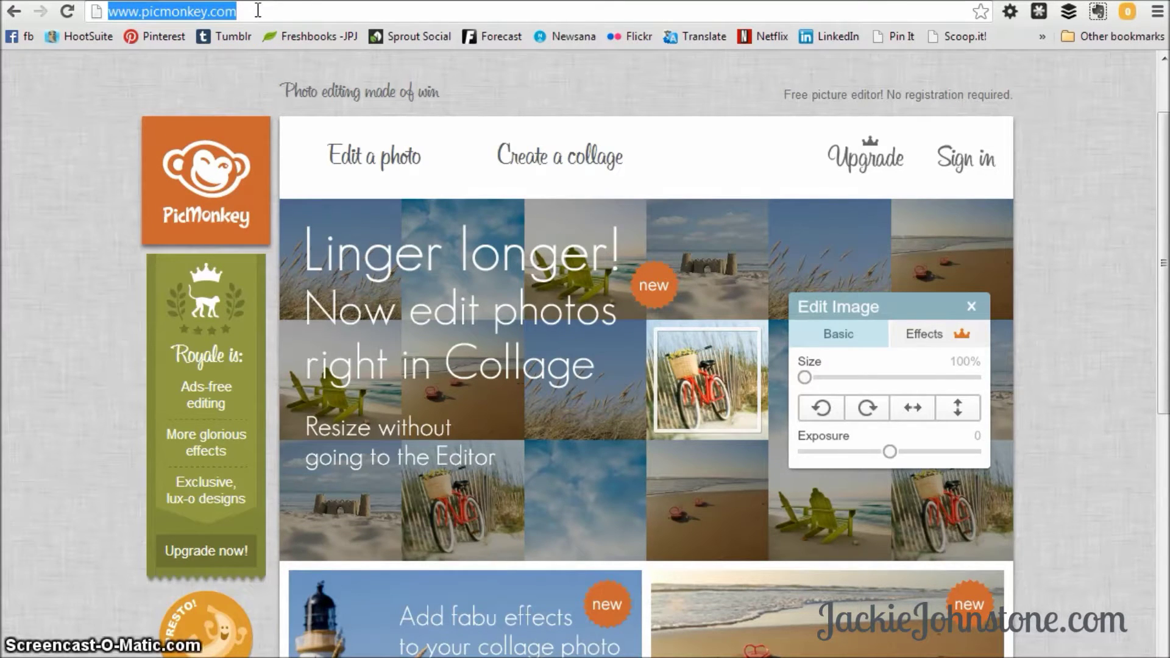
click(550, 165)
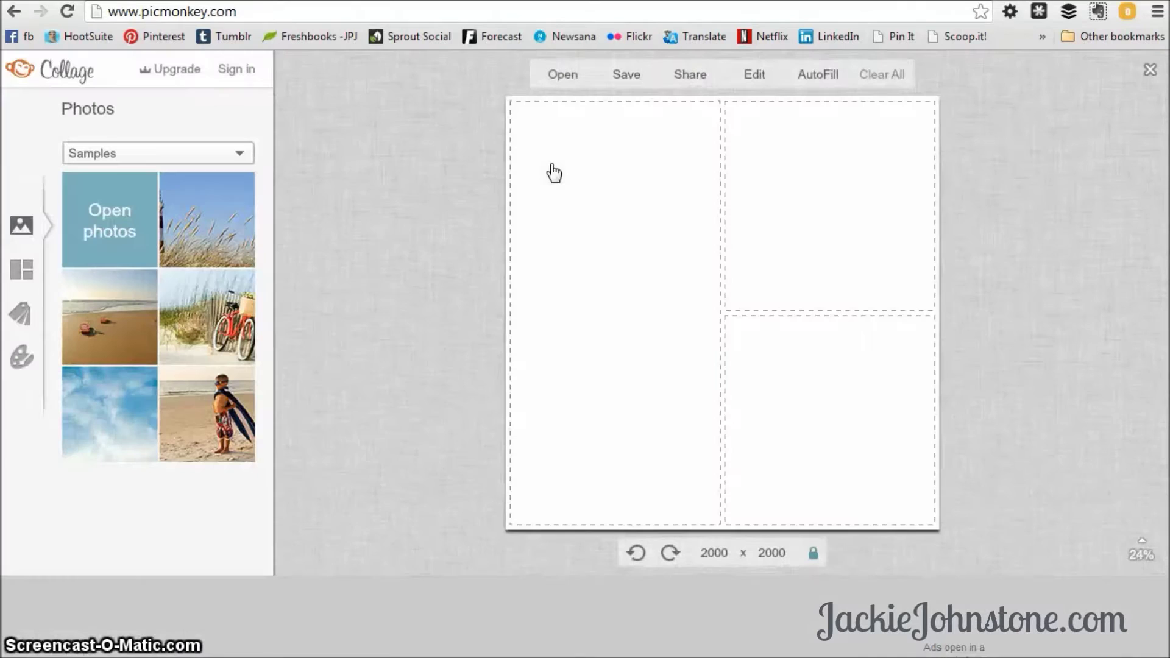
click(287, 169)
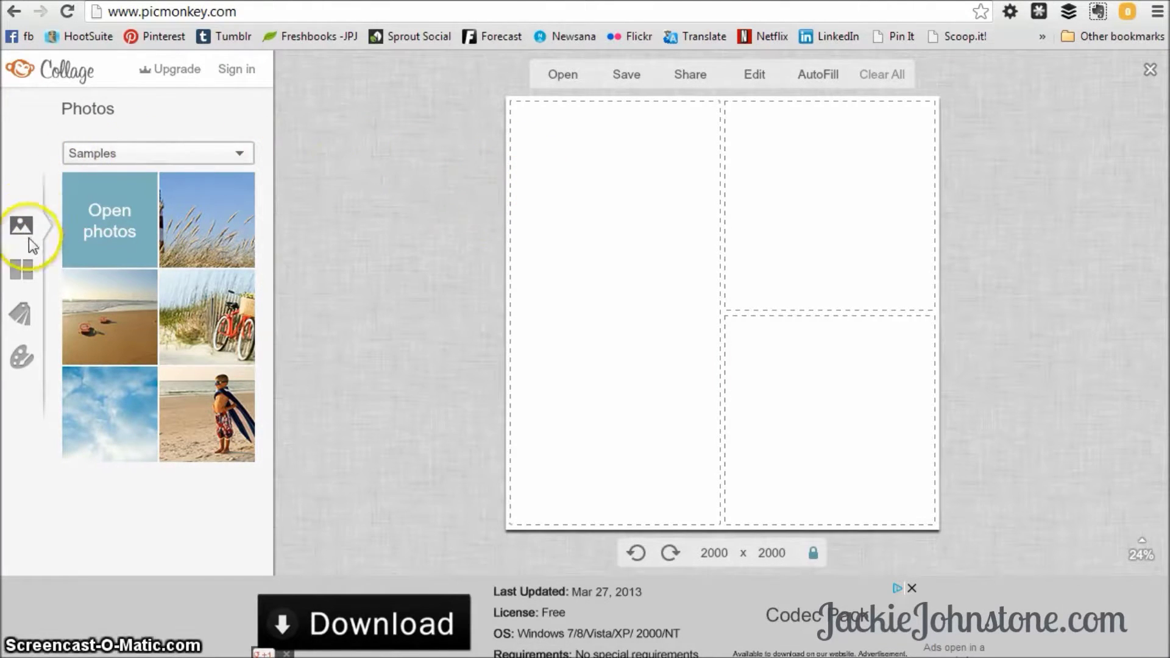
click(25, 279)
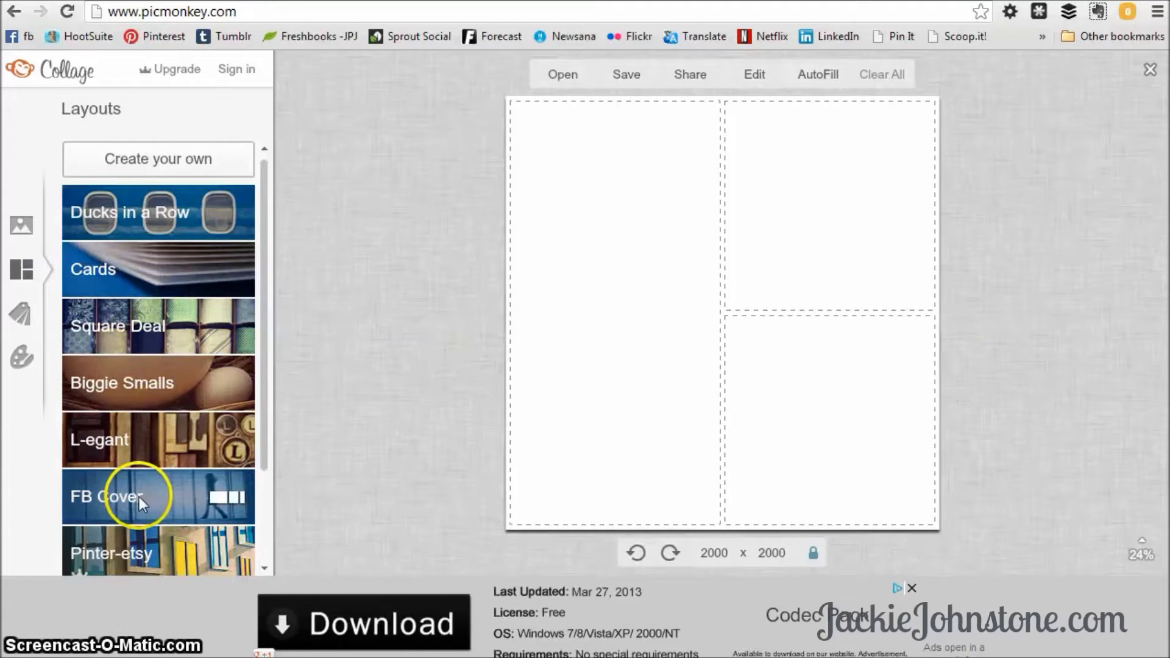
click(155, 495)
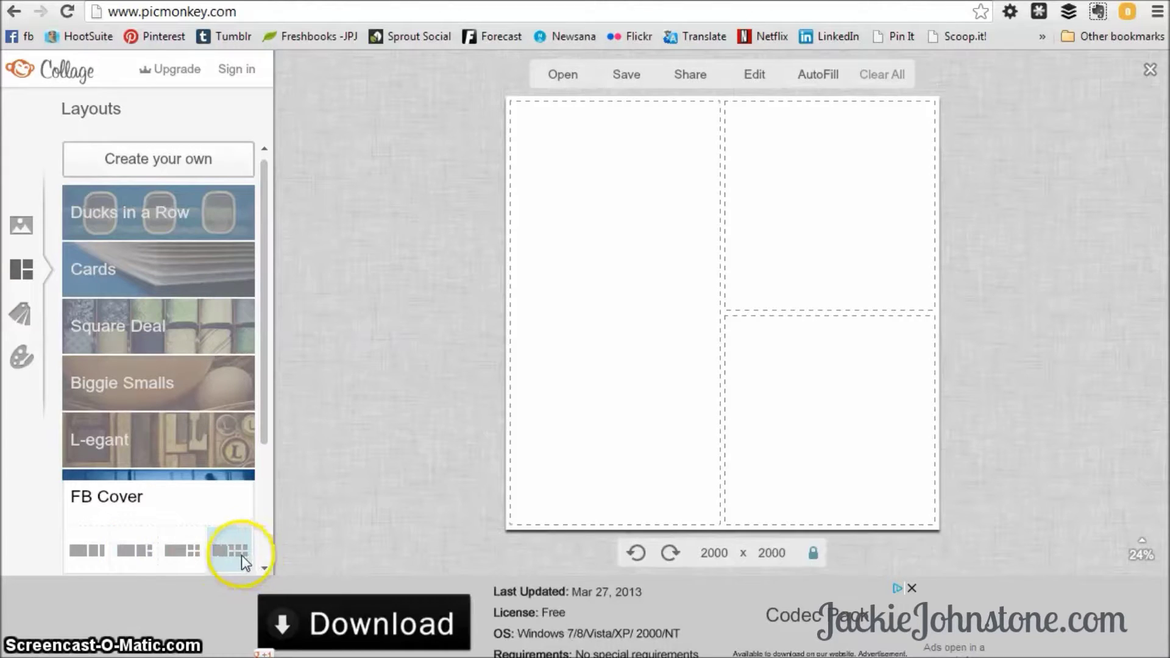
Apply the first three-cell FB Cover layout and confirm its 851 × 315 size.
click(96, 552)
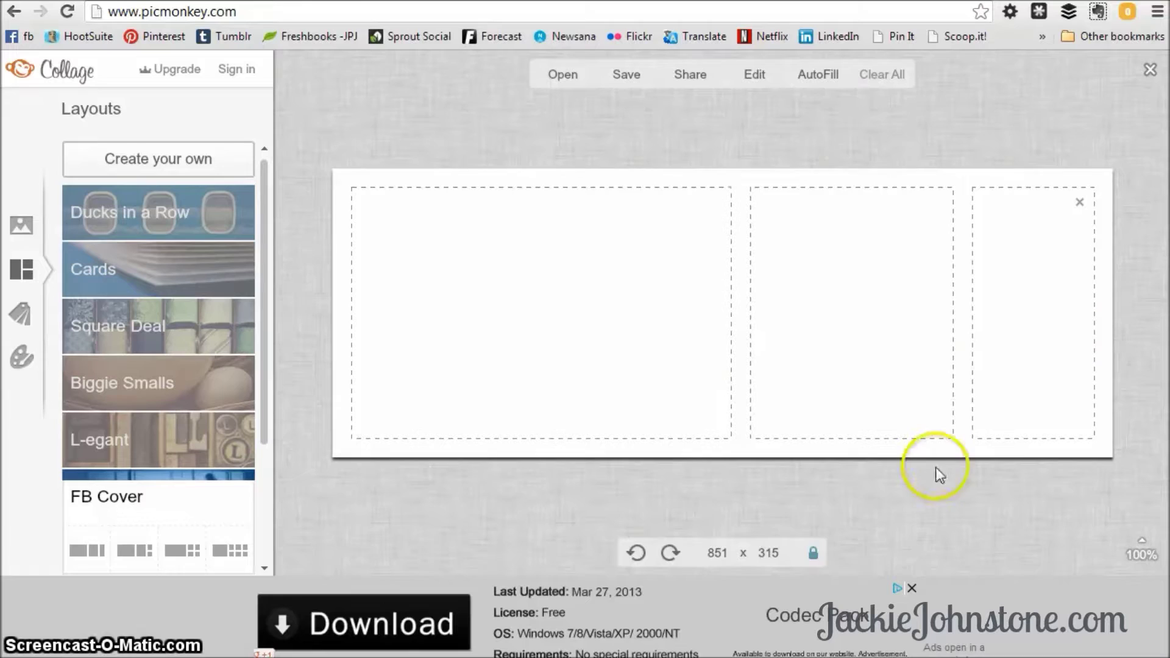
click(707, 554)
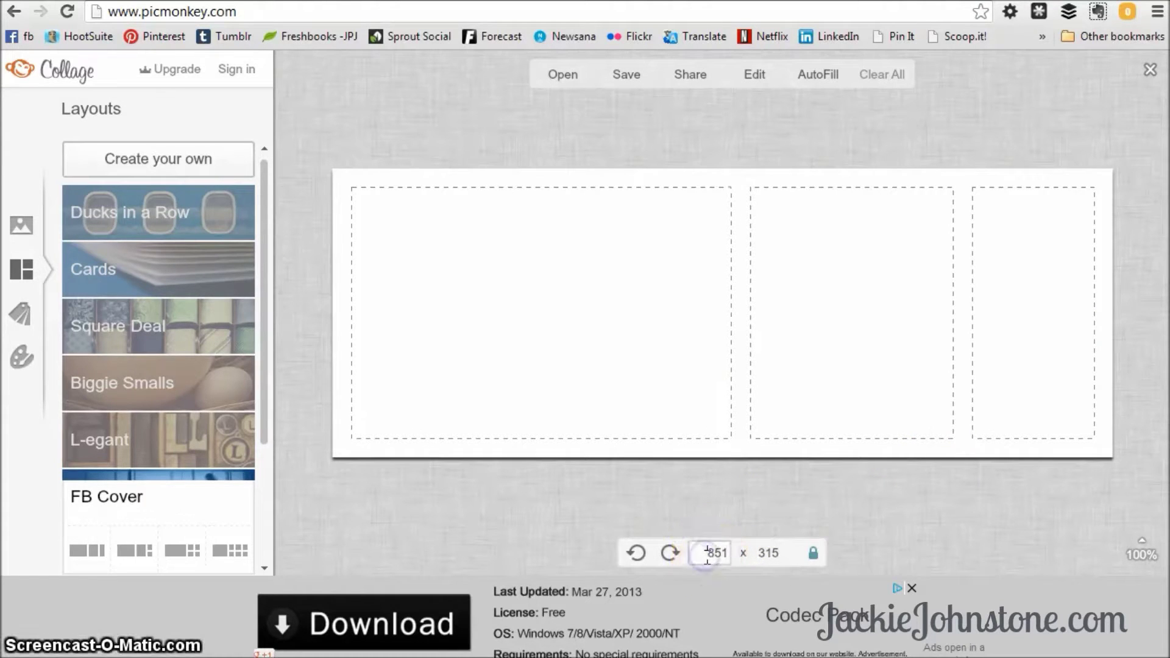
click(783, 555)
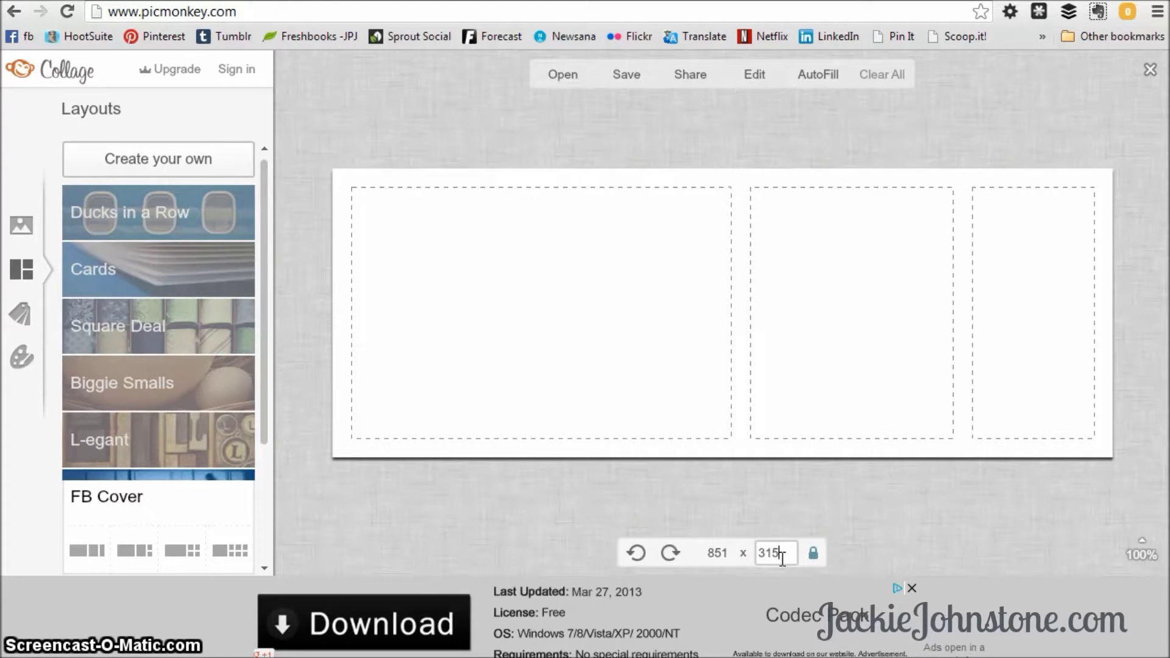
click(364, 370)
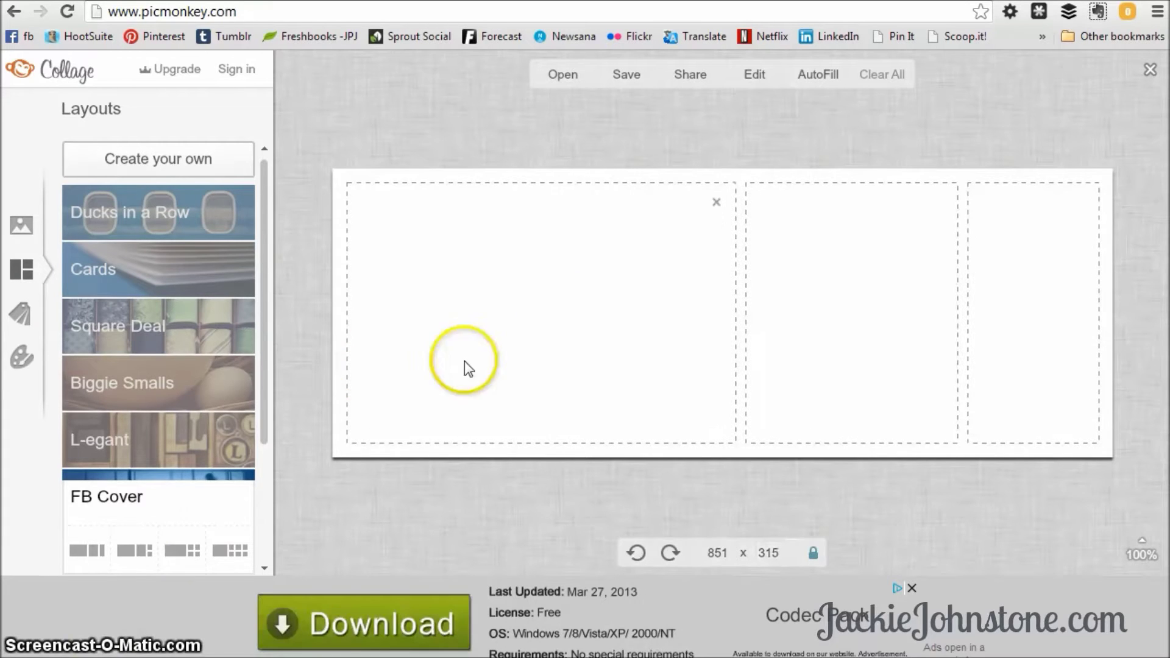
click(566, 72)
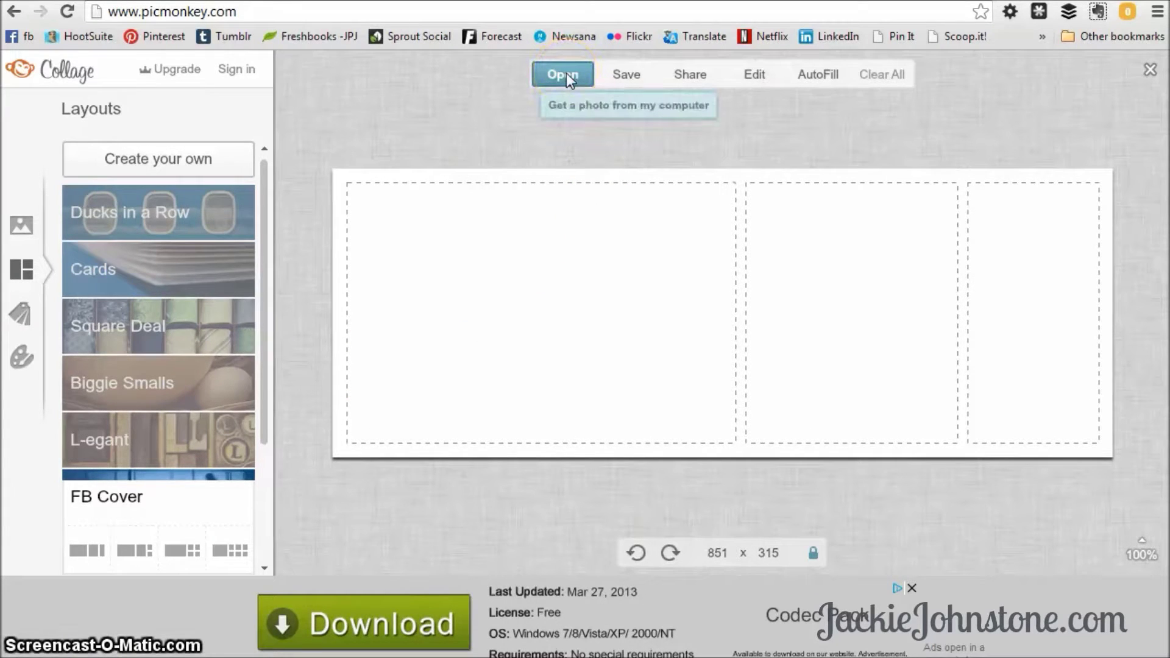
Fill the three cells with the waterfront, cathedral and street photos from the computer.
click(22, 229)
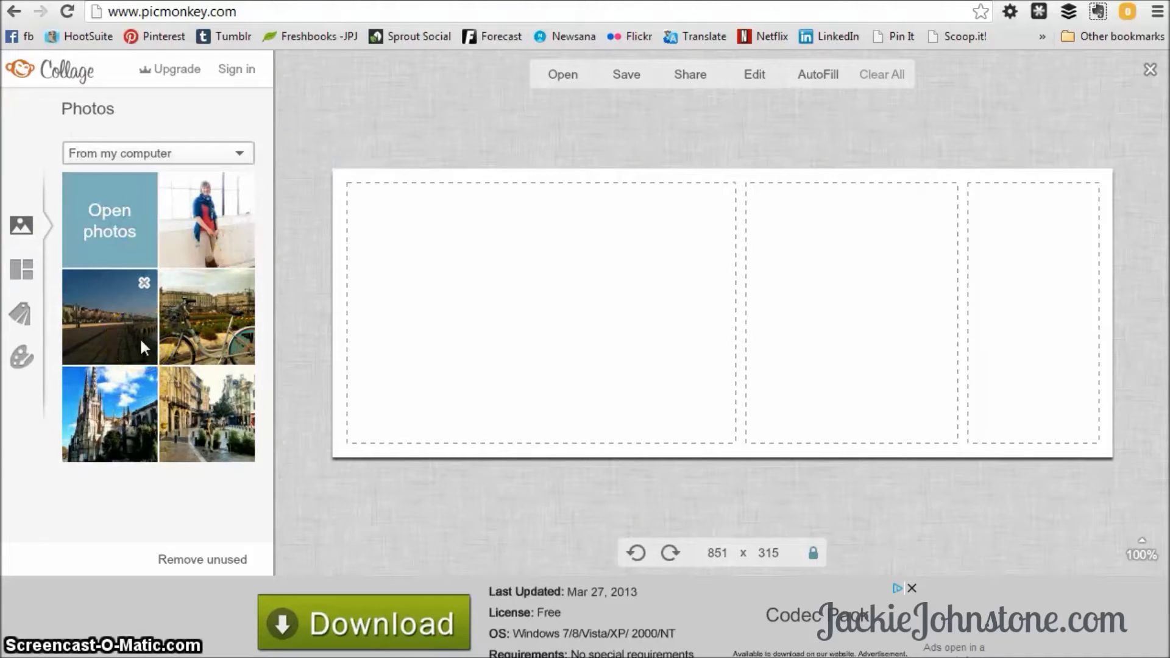
drag(126, 323, 514, 313)
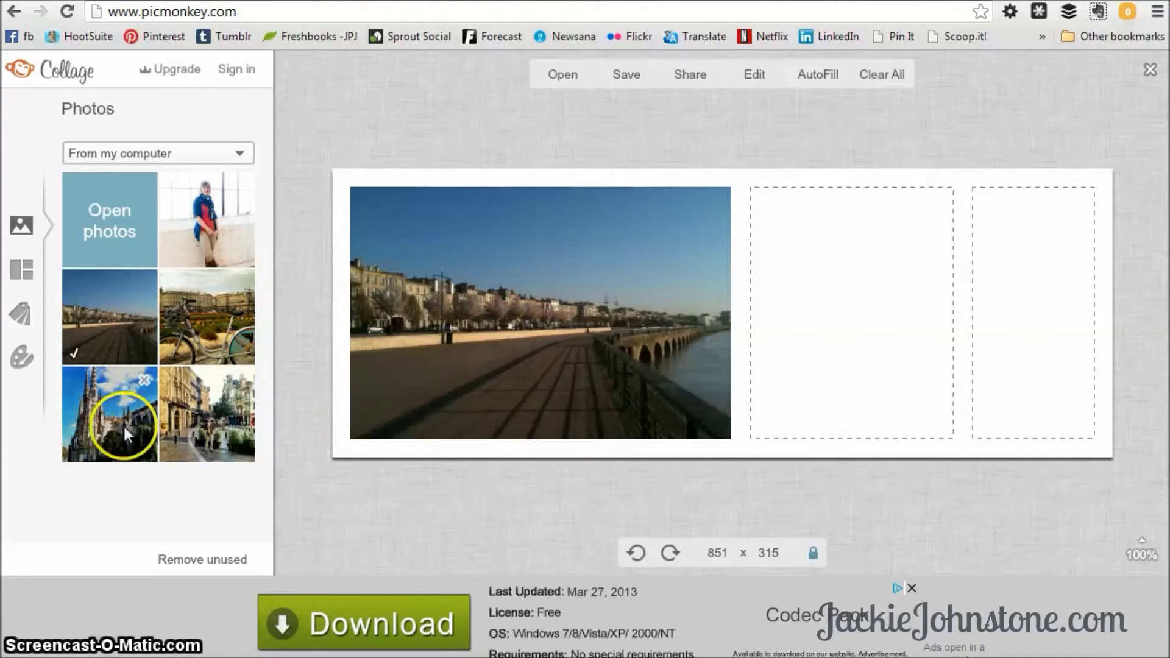
drag(125, 423, 902, 354)
drag(209, 403, 1058, 405)
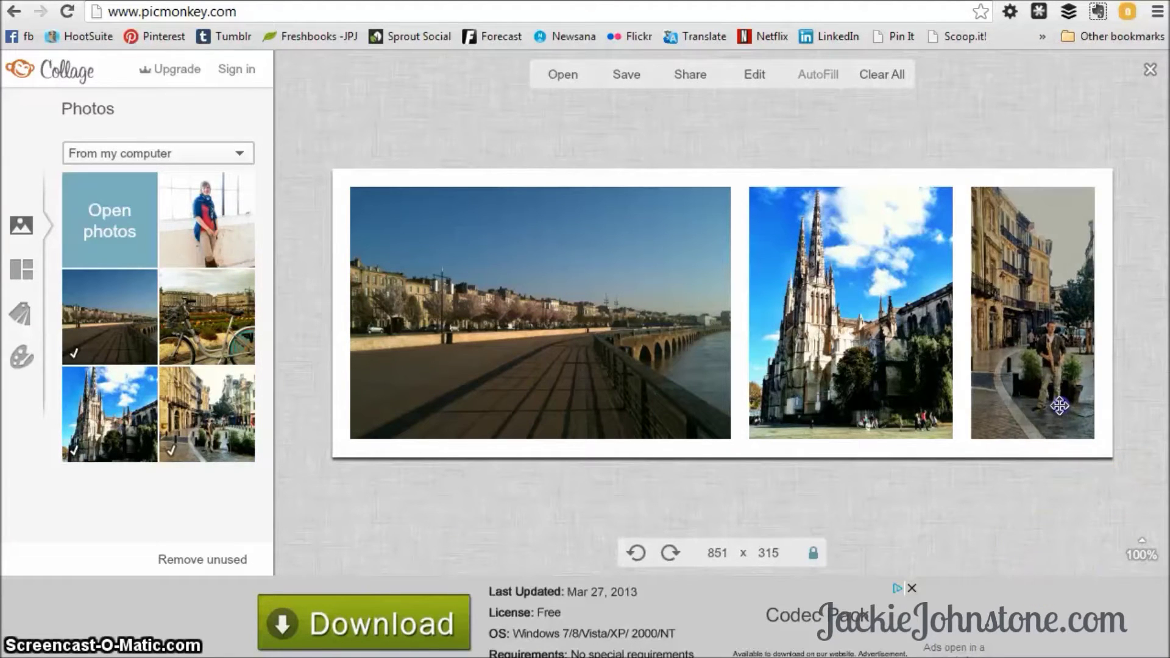
mouse_move(470, 387)
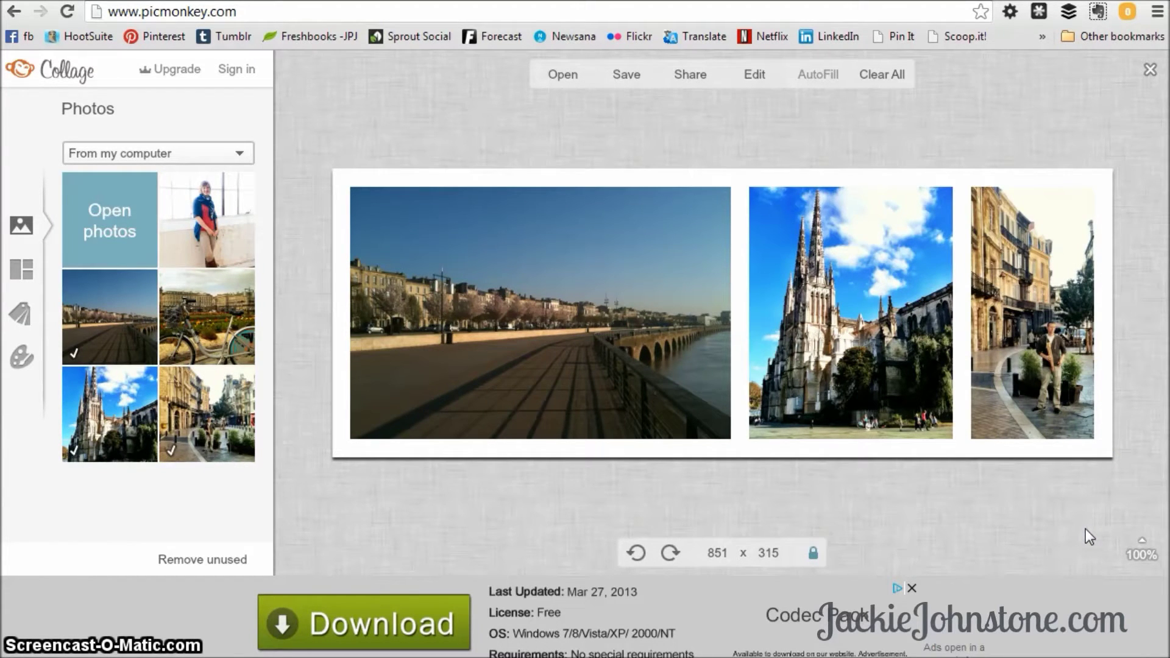
Widen the waterfront column, reframe the cathedral on its spires, and try adding the bicycle photo.
drag(1009, 366, 779, 317)
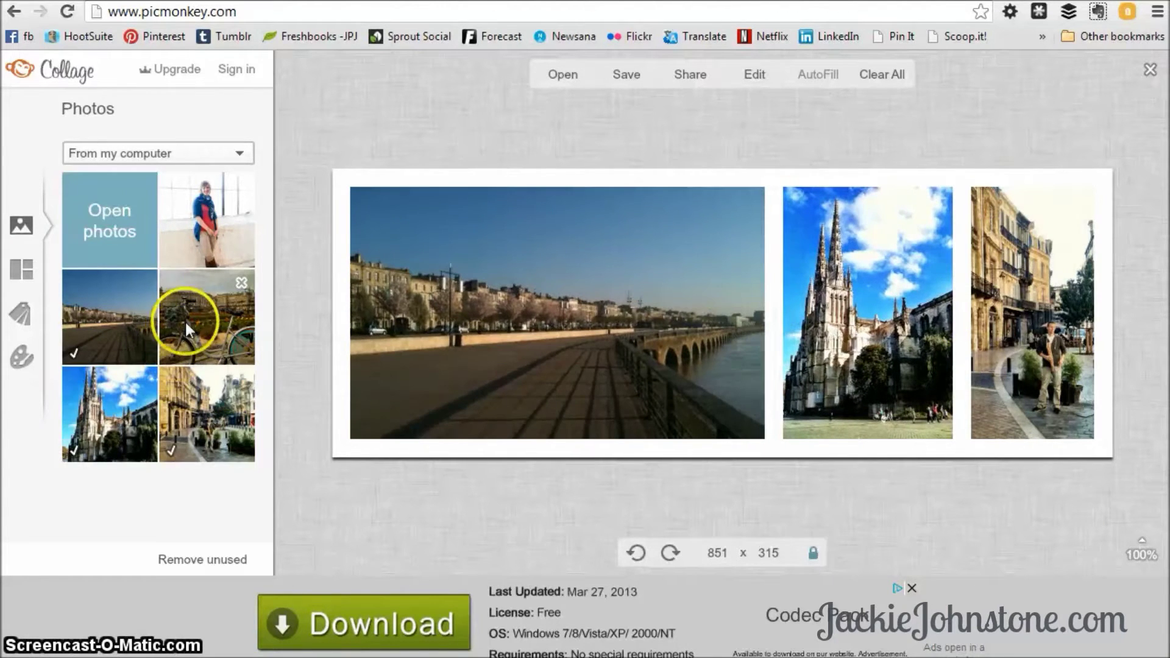
drag(189, 317, 951, 183)
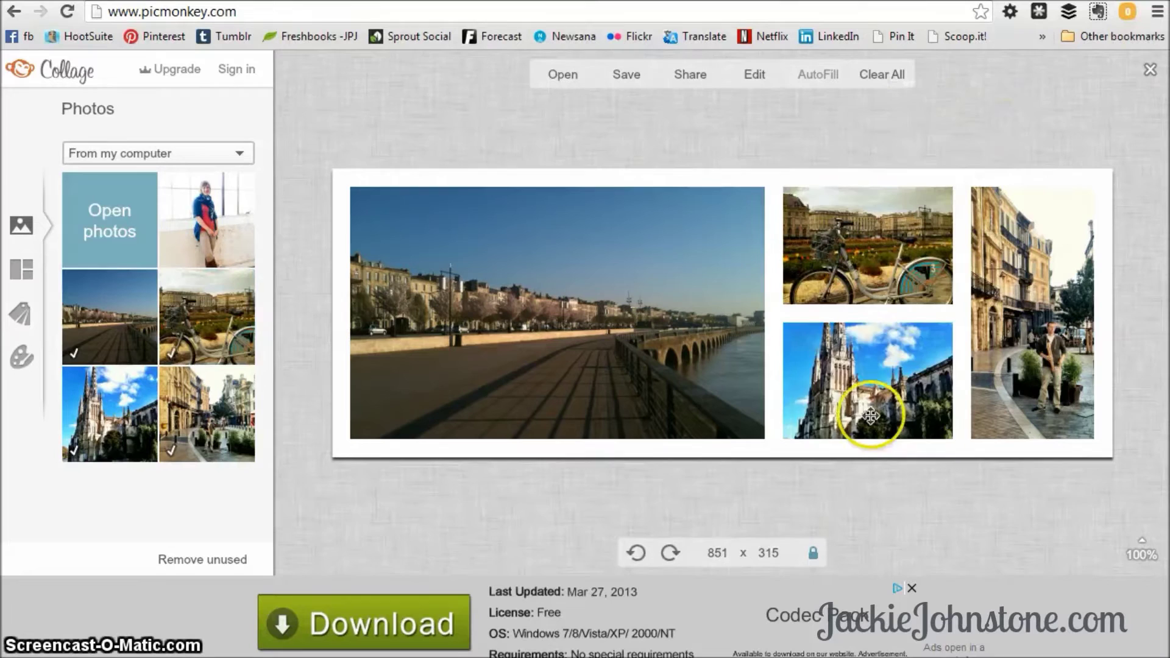
drag(870, 416, 961, 288)
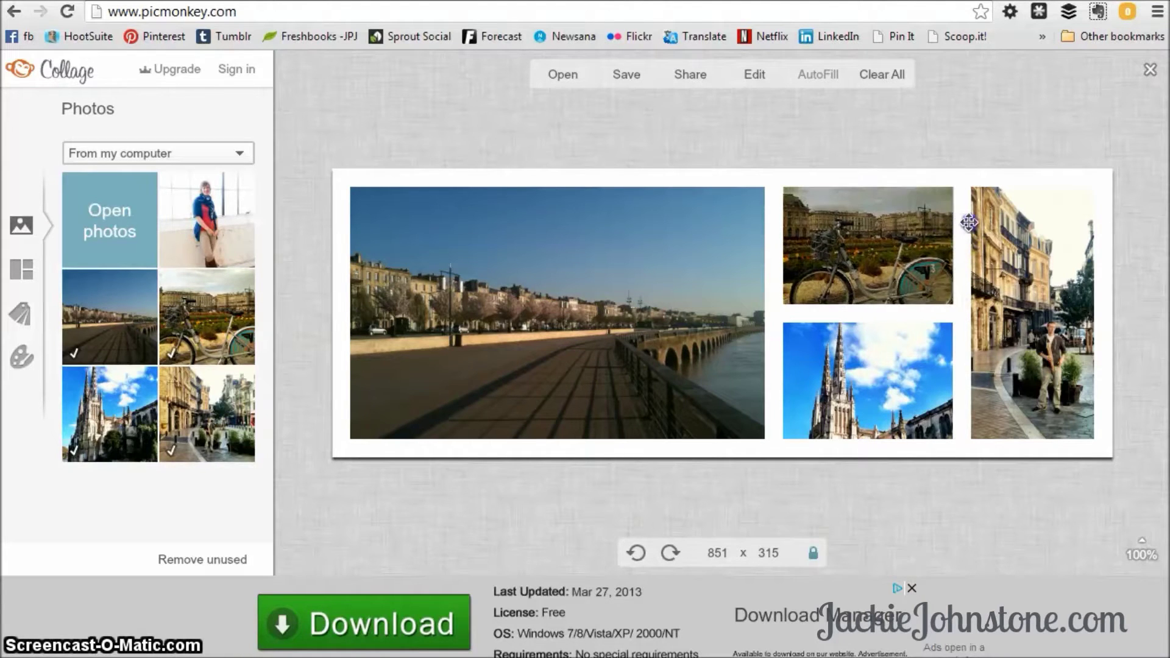
drag(225, 335, 970, 321)
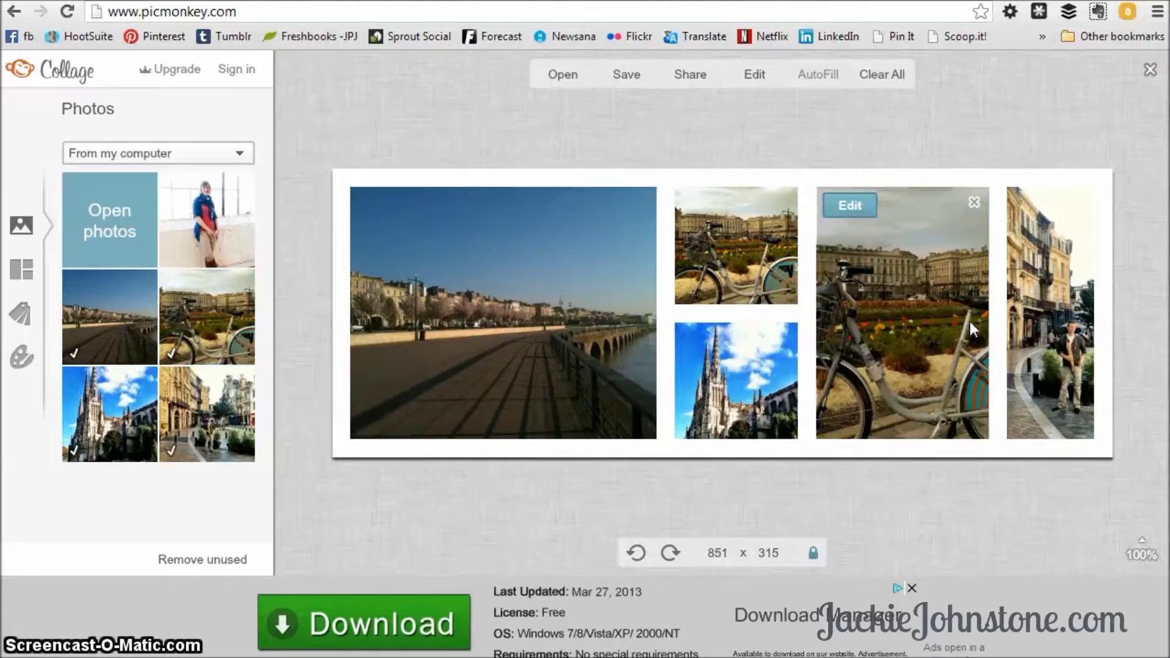
Remove the bicycle photo and its empty slots, leaving three panels.
click(784, 201)
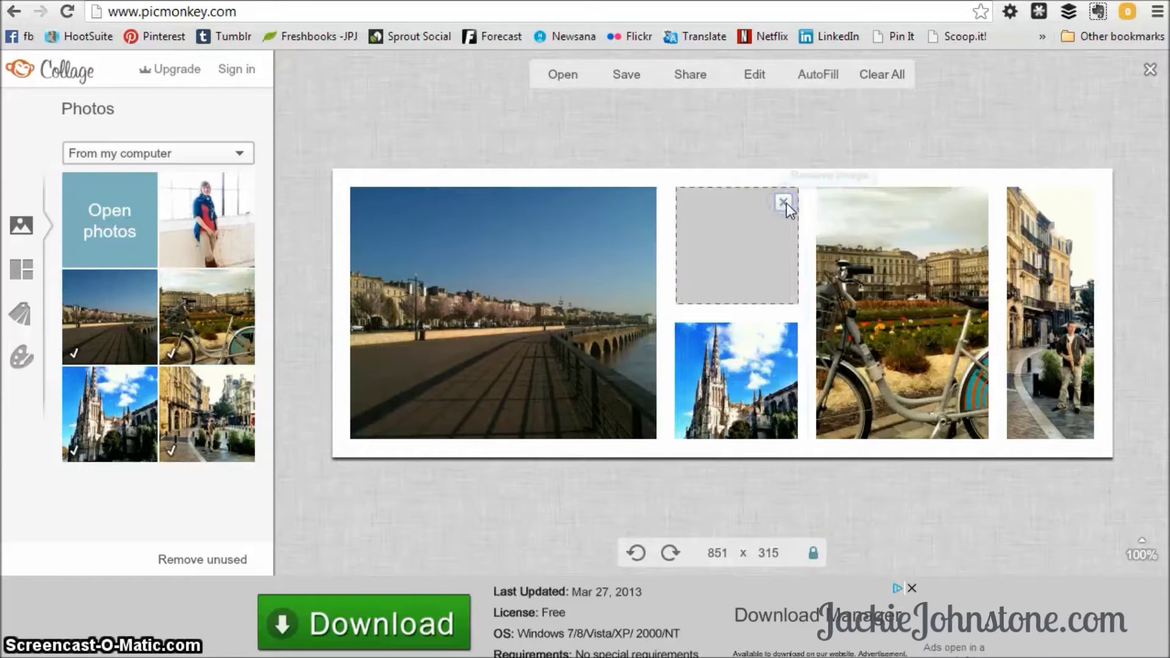
click(786, 206)
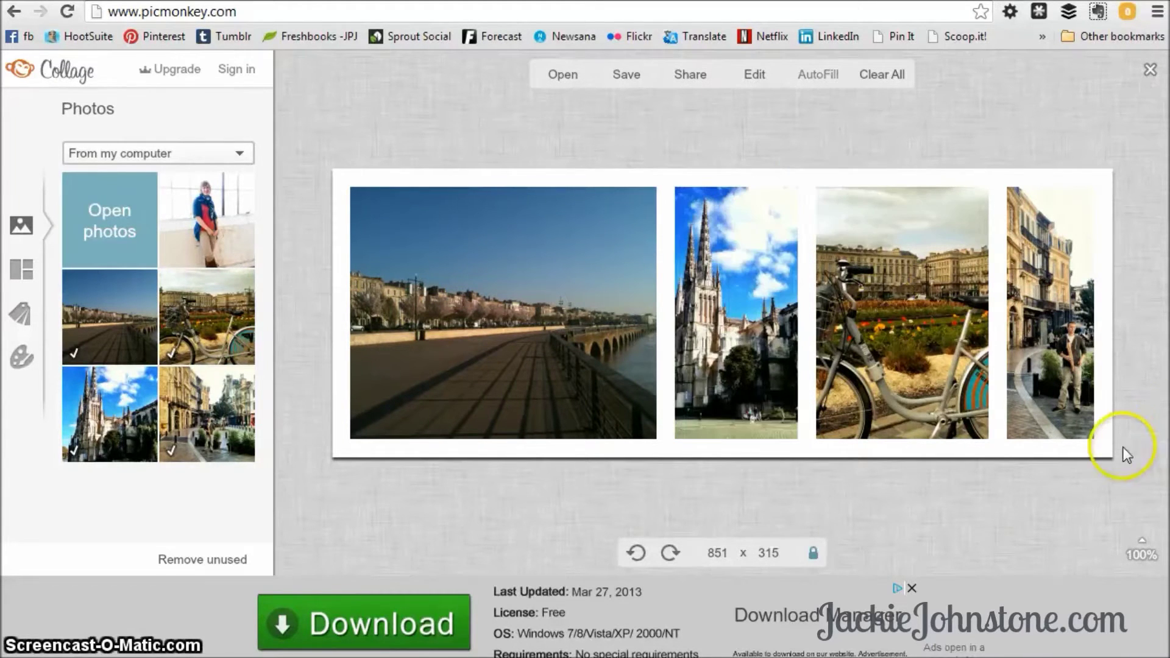
drag(972, 412, 973, 421)
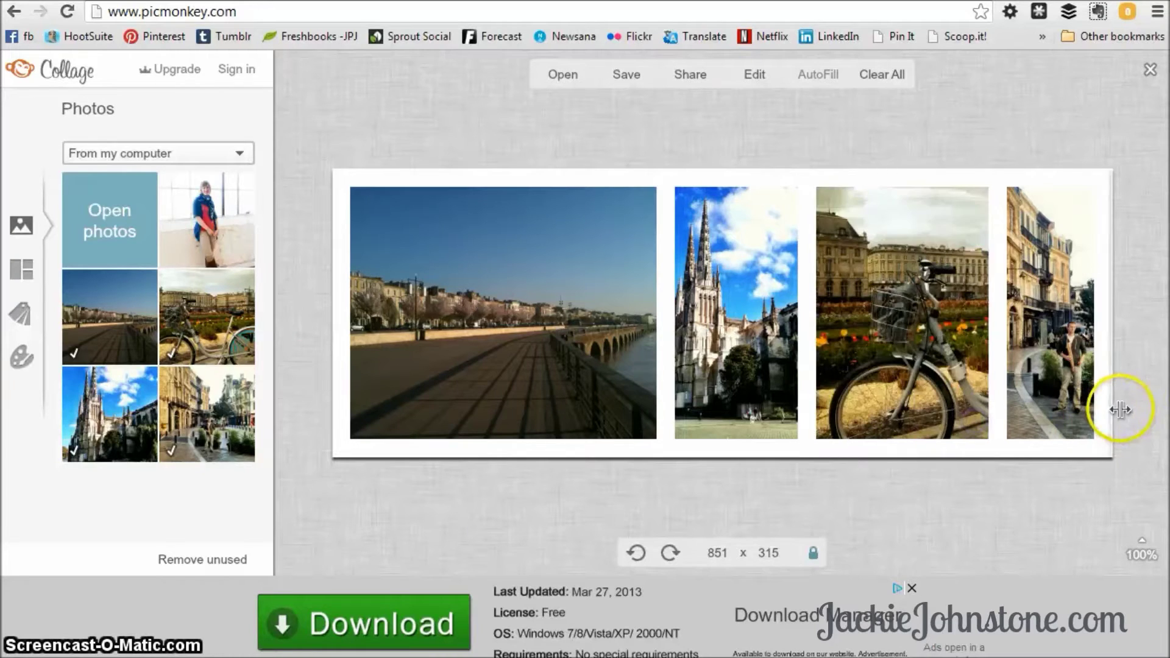
click(980, 236)
click(981, 203)
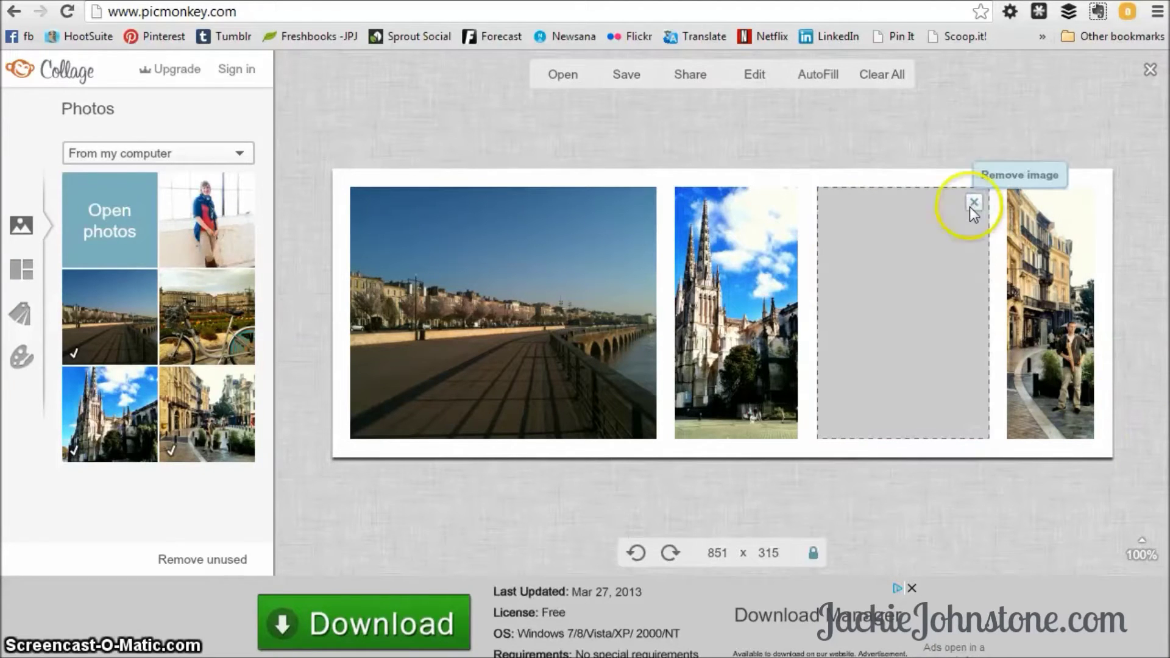
click(972, 206)
drag(967, 285, 1015, 499)
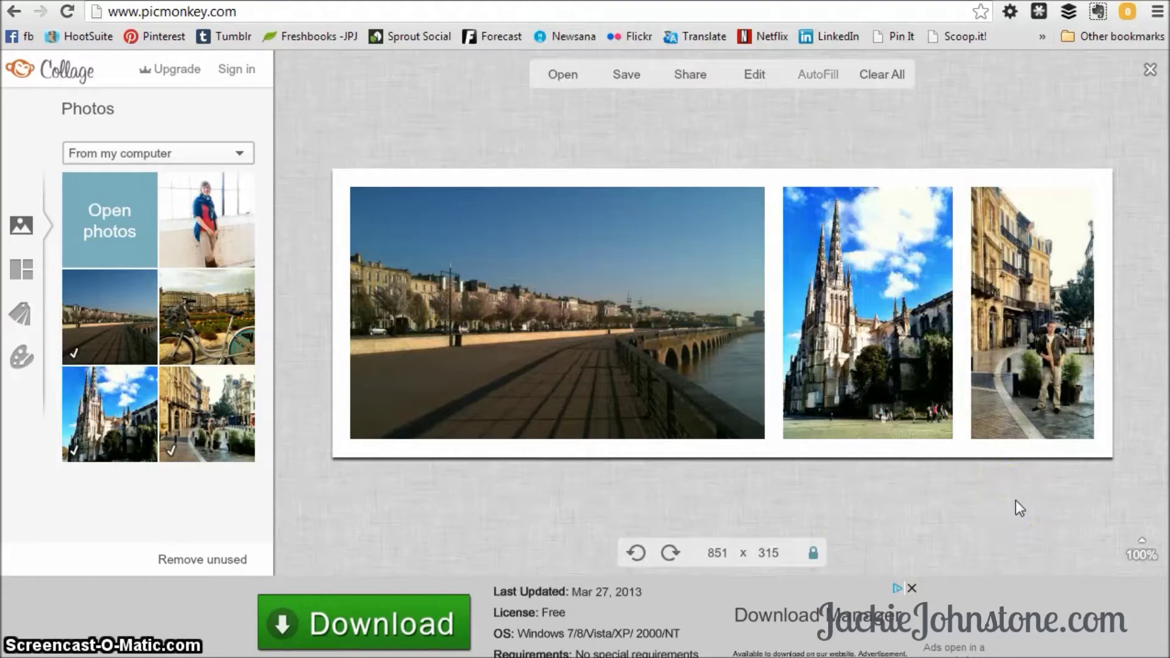
click(681, 384)
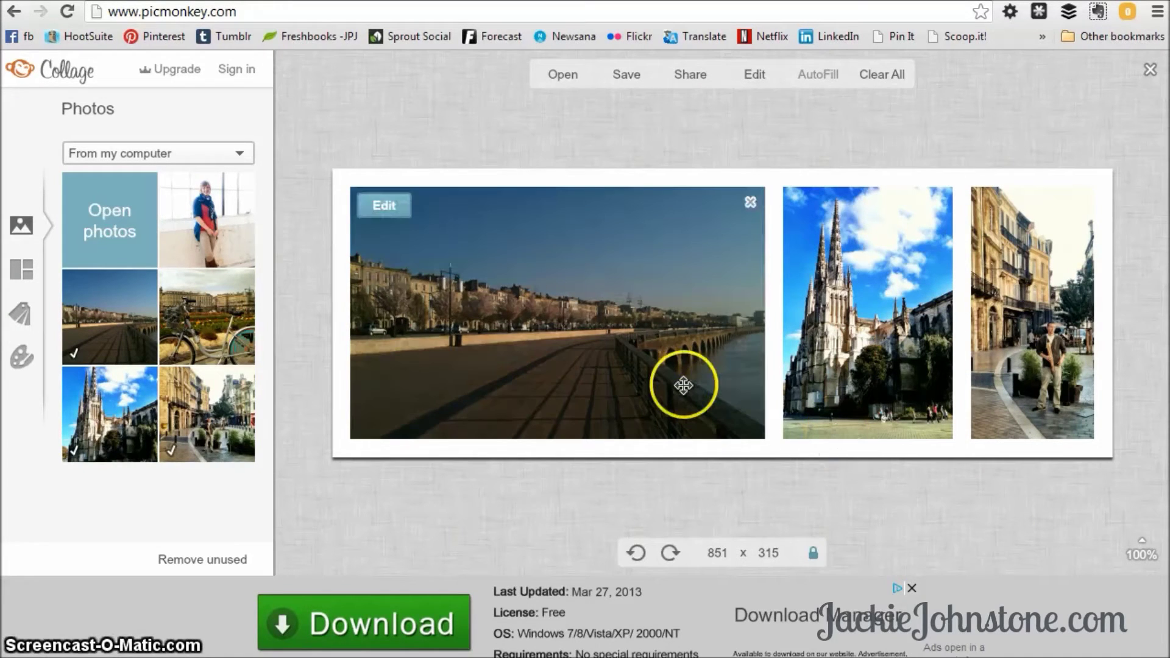
drag(688, 386, 667, 374)
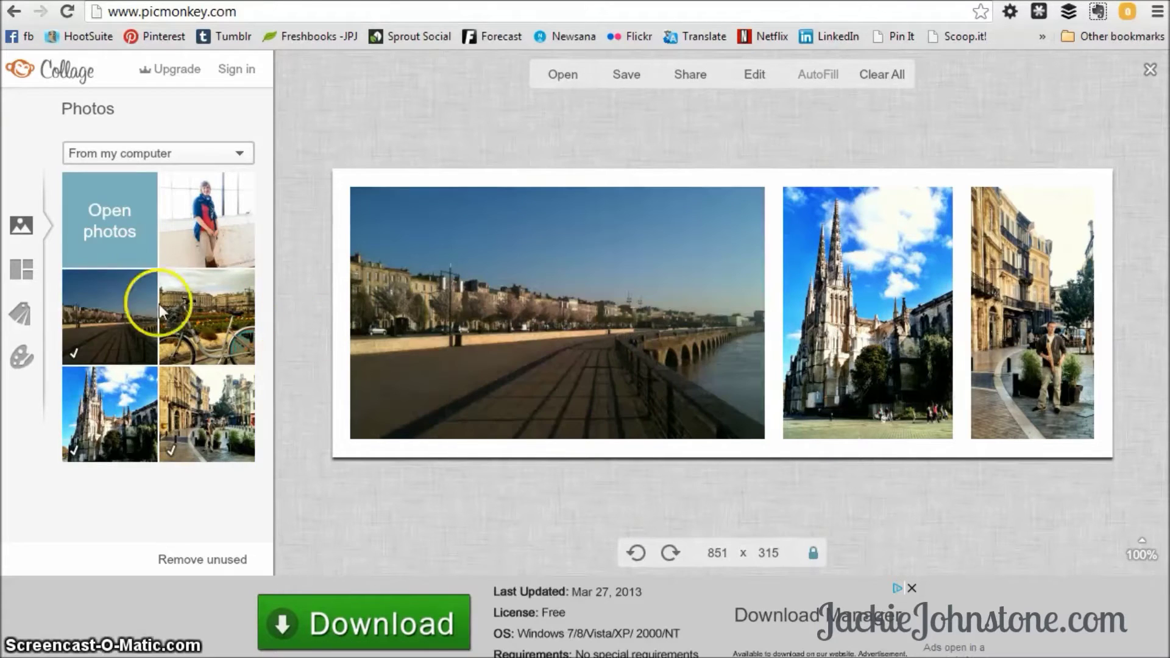
Give the collage 19 spacing, 25% corner rounding and a transparent background.
click(18, 362)
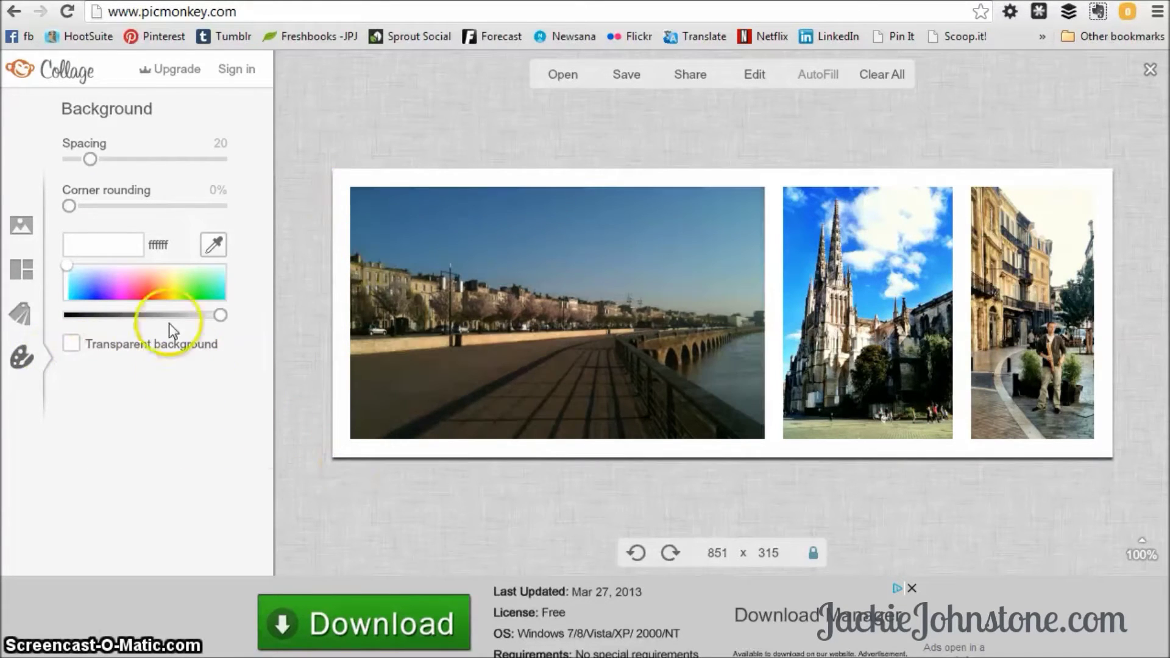
mouse_move(69, 265)
mouse_down()
mouse_move(93, 284)
mouse_move(78, 294)
mouse_move(75, 269)
mouse_up()
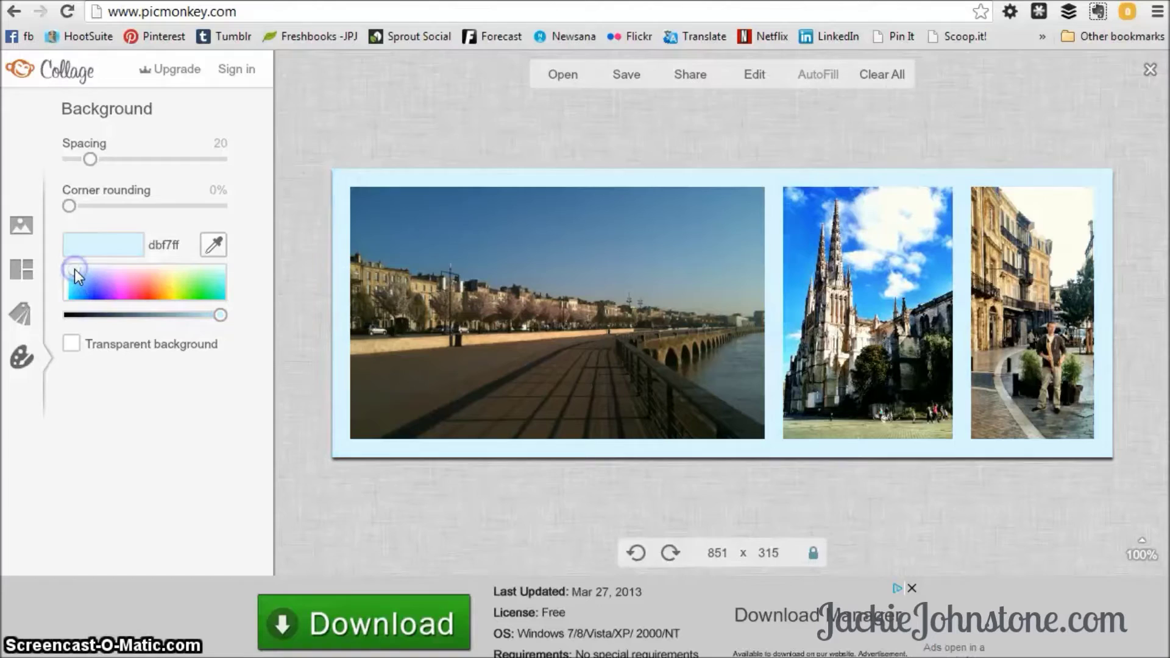
drag(69, 205, 105, 218)
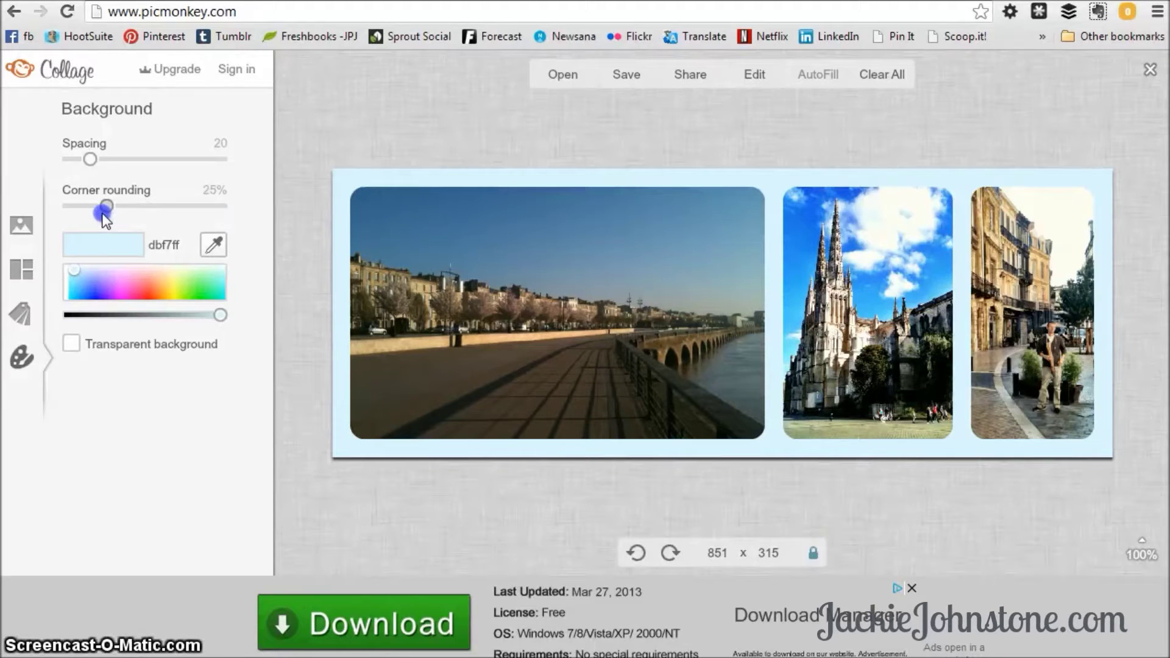
mouse_move(90, 159)
mouse_down()
mouse_move(133, 161)
mouse_move(34, 160)
mouse_move(194, 174)
mouse_move(78, 169)
mouse_move(94, 167)
mouse_up()
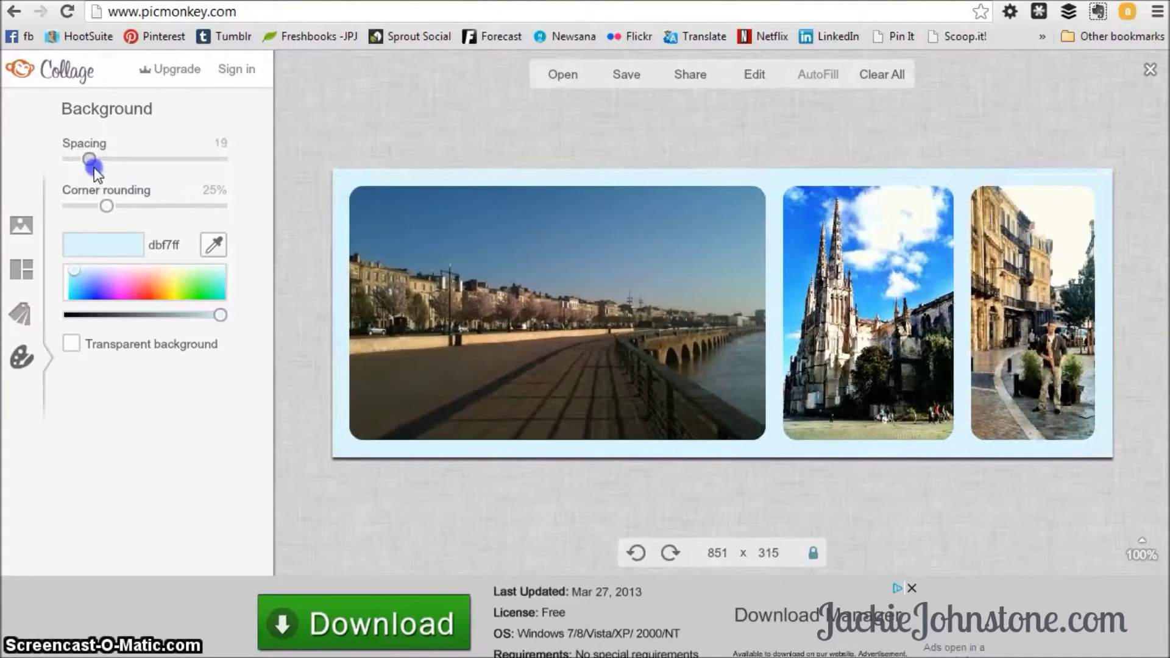
click(73, 343)
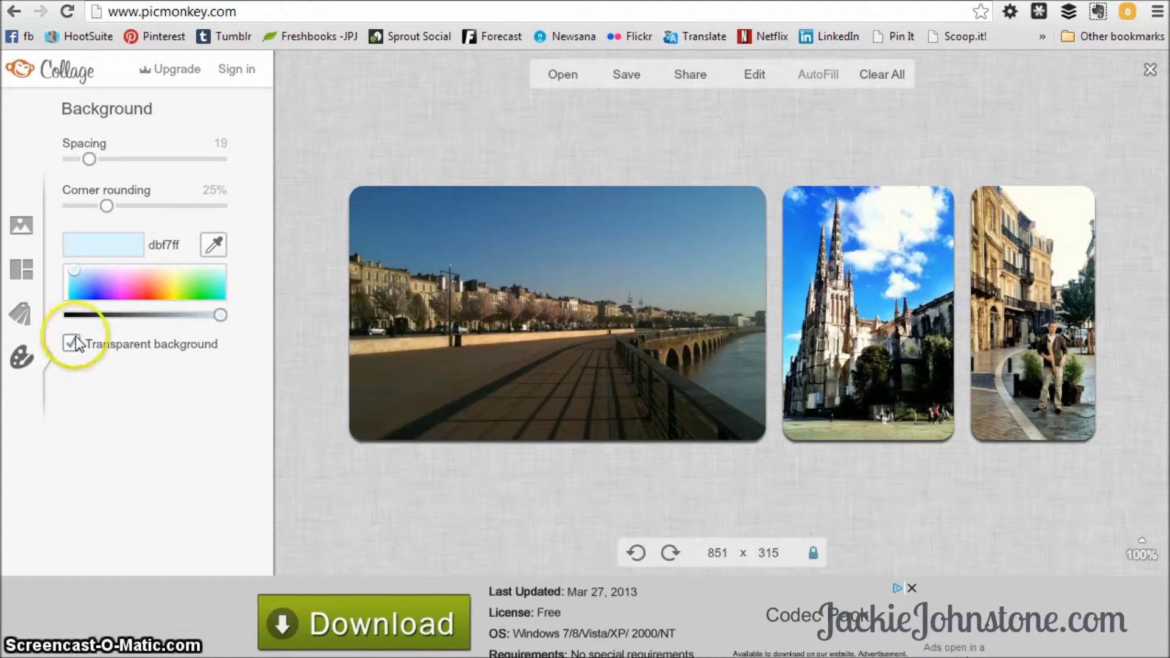
Remove the cathedral and street photos and their cells, and set spacing to 0.
click(28, 280)
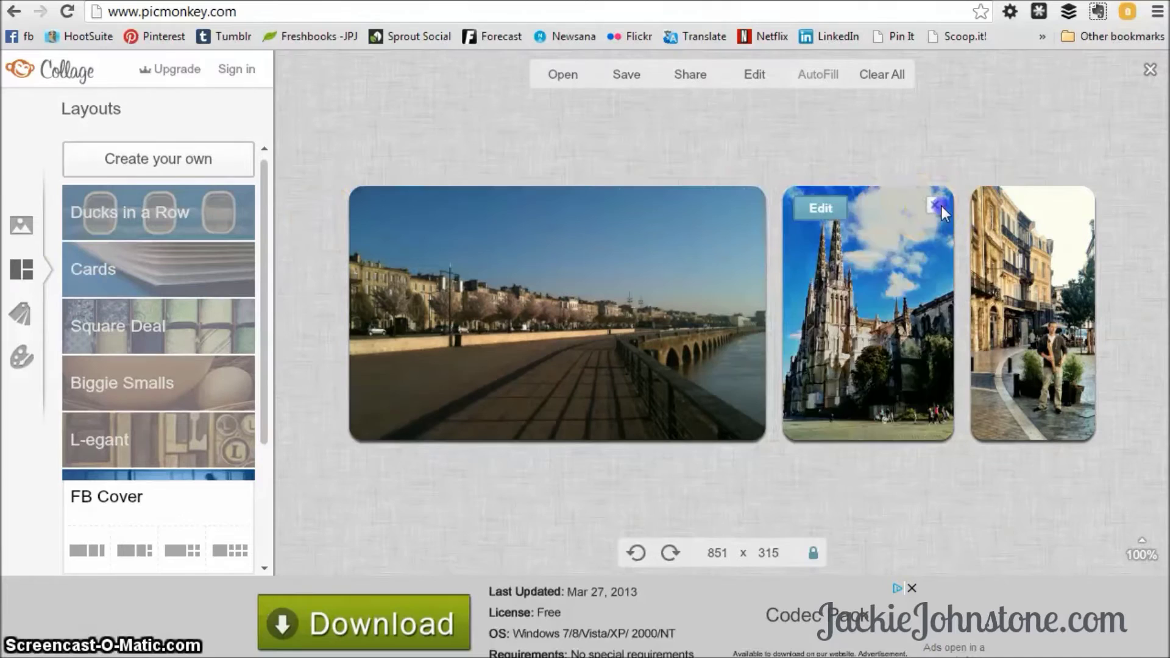
click(942, 206)
click(942, 206)
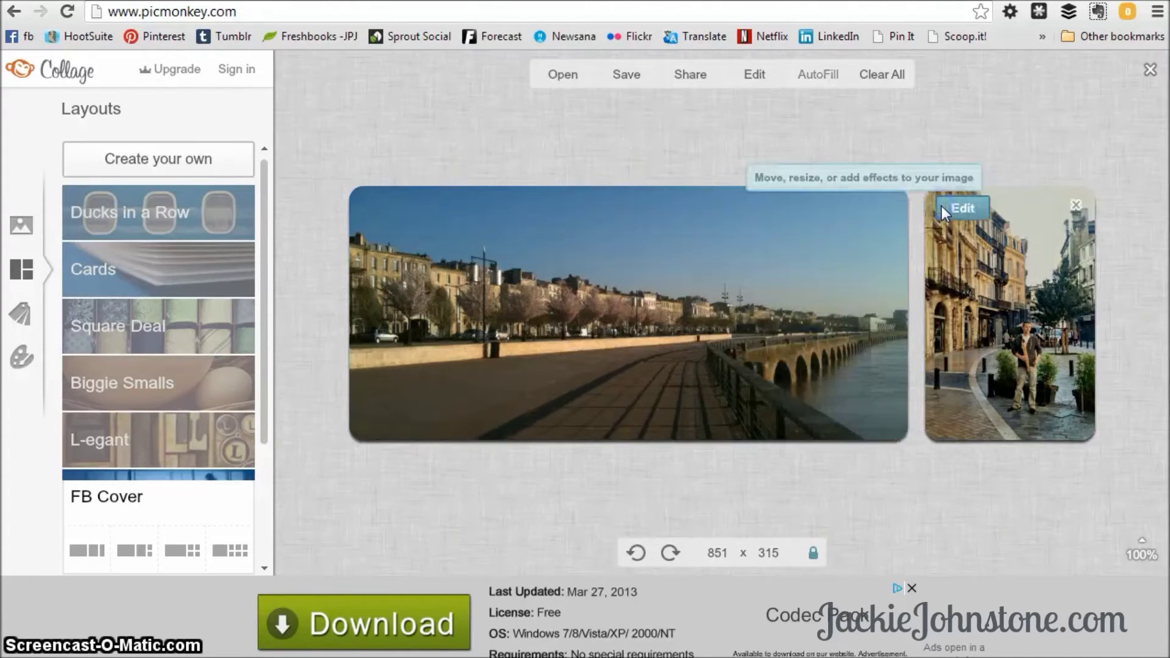
click(1075, 207)
click(1076, 207)
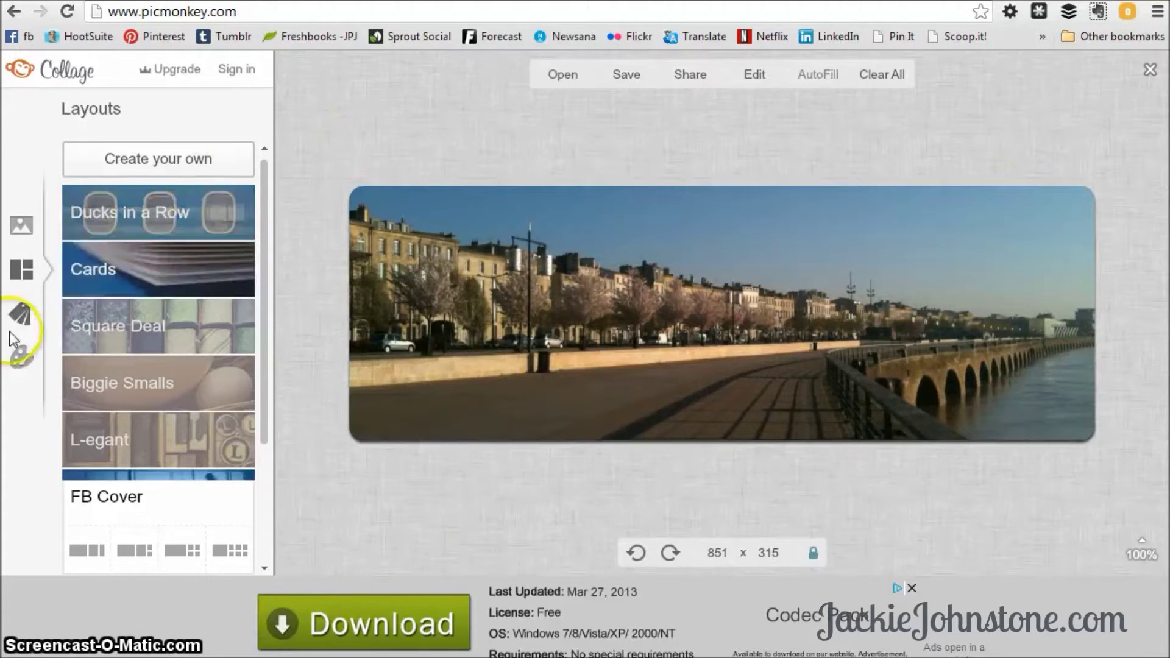
click(21, 360)
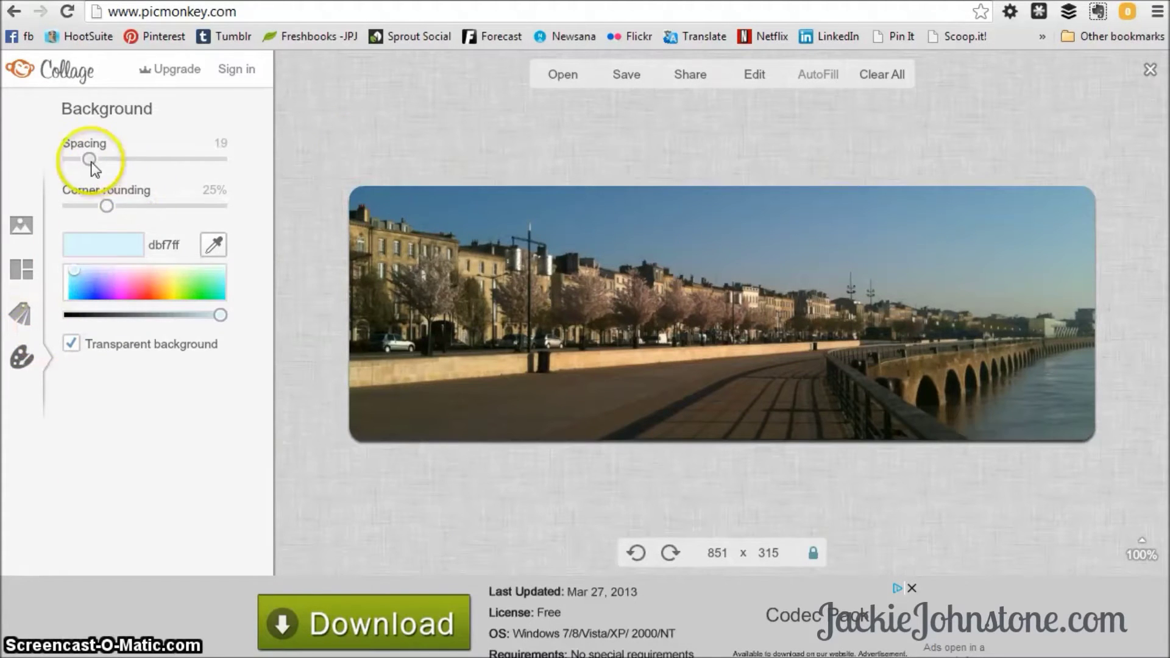
drag(89, 159, 10, 208)
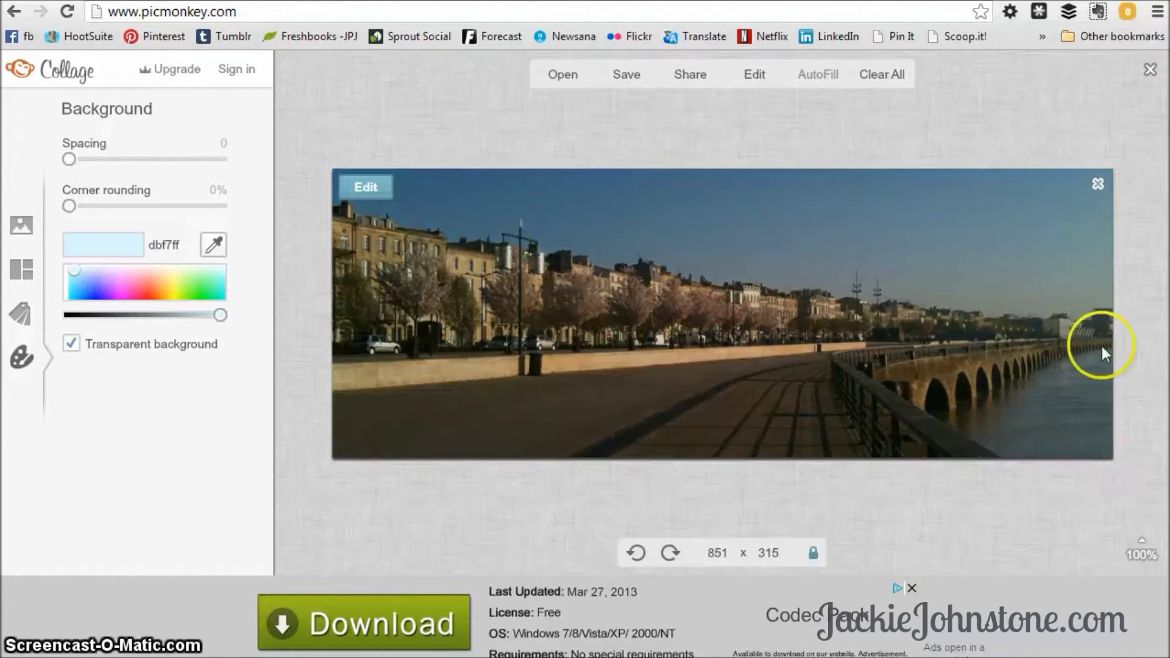
Drop the woman-at-window photo into the cell and position it so her face shows.
click(21, 228)
drag(177, 210, 550, 308)
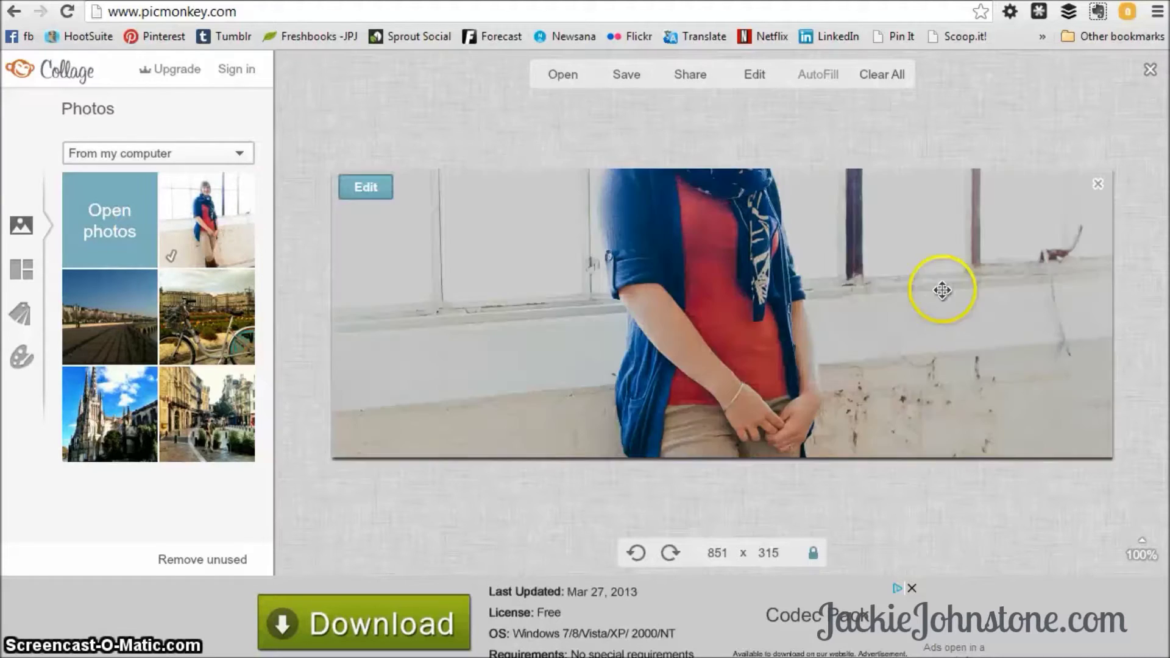
drag(943, 290, 948, 457)
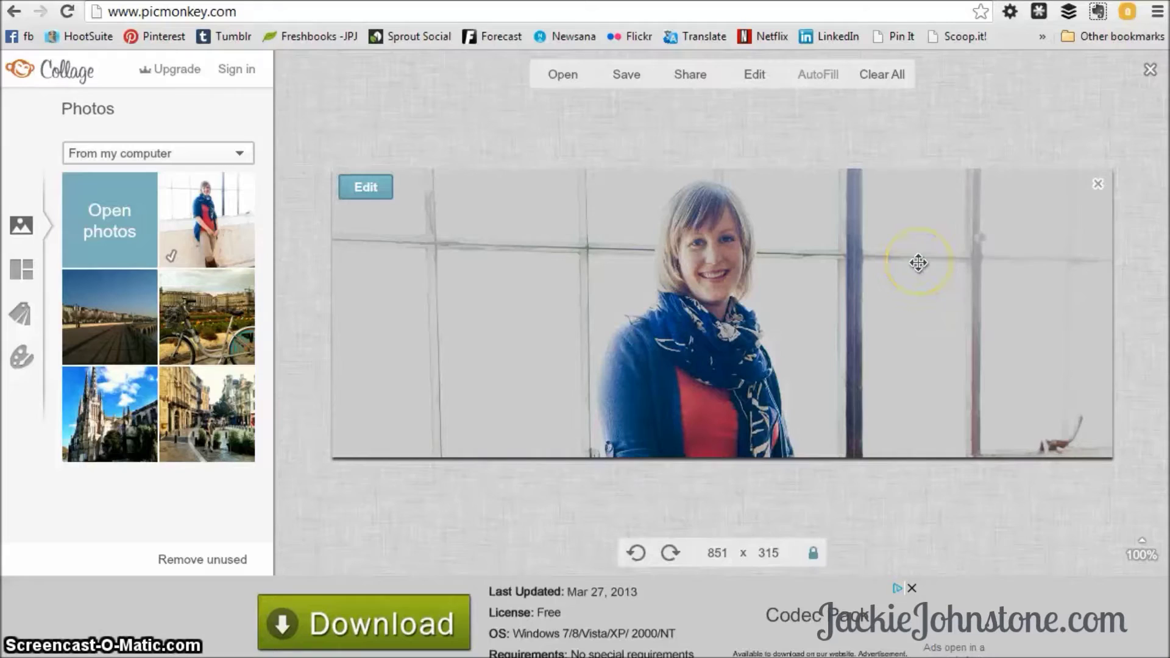
drag(916, 251, 920, 286)
click(1120, 479)
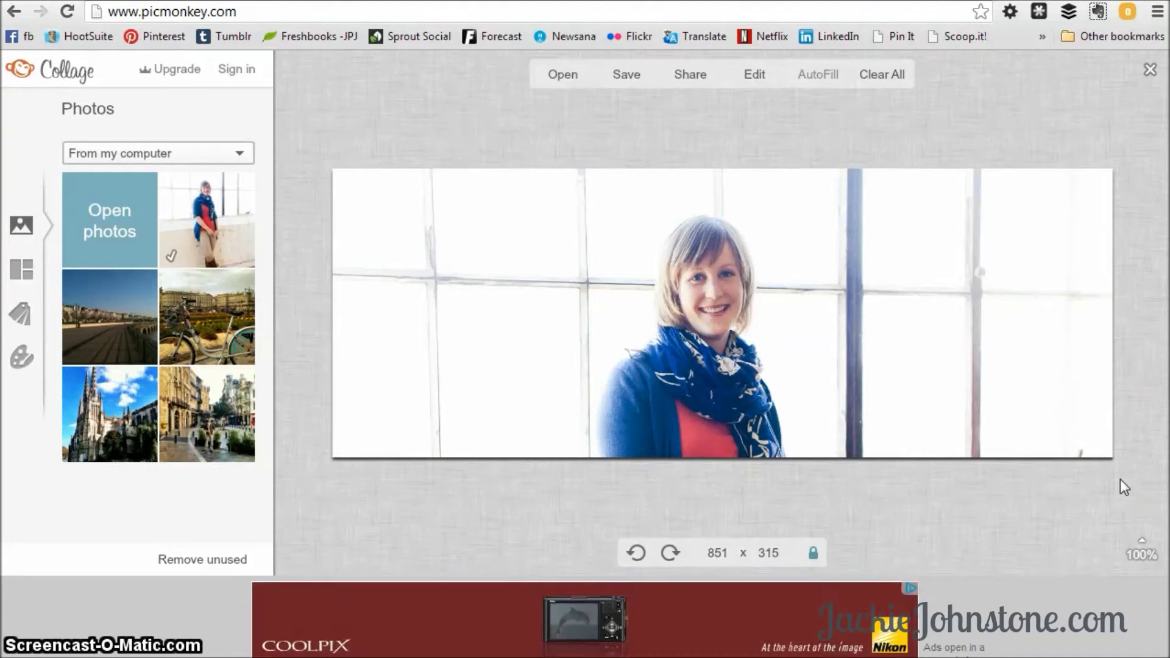
click(1016, 199)
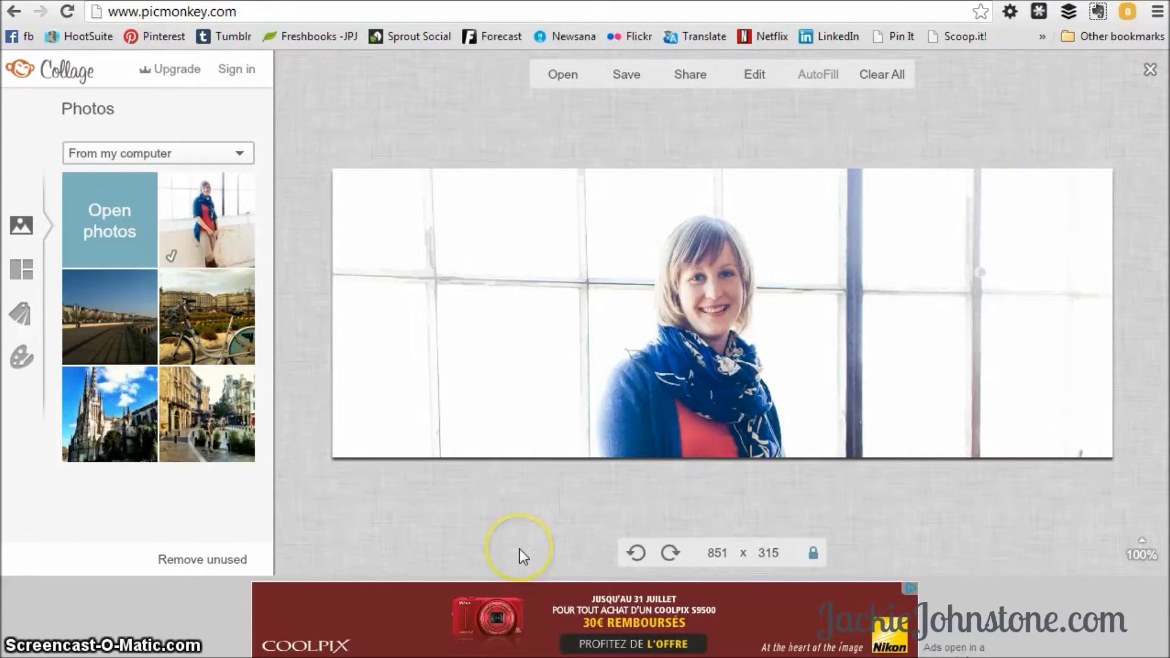
Shift the window photo down so upper panes fill the cover with only her head's top visible.
drag(882, 400, 878, 475)
click(987, 503)
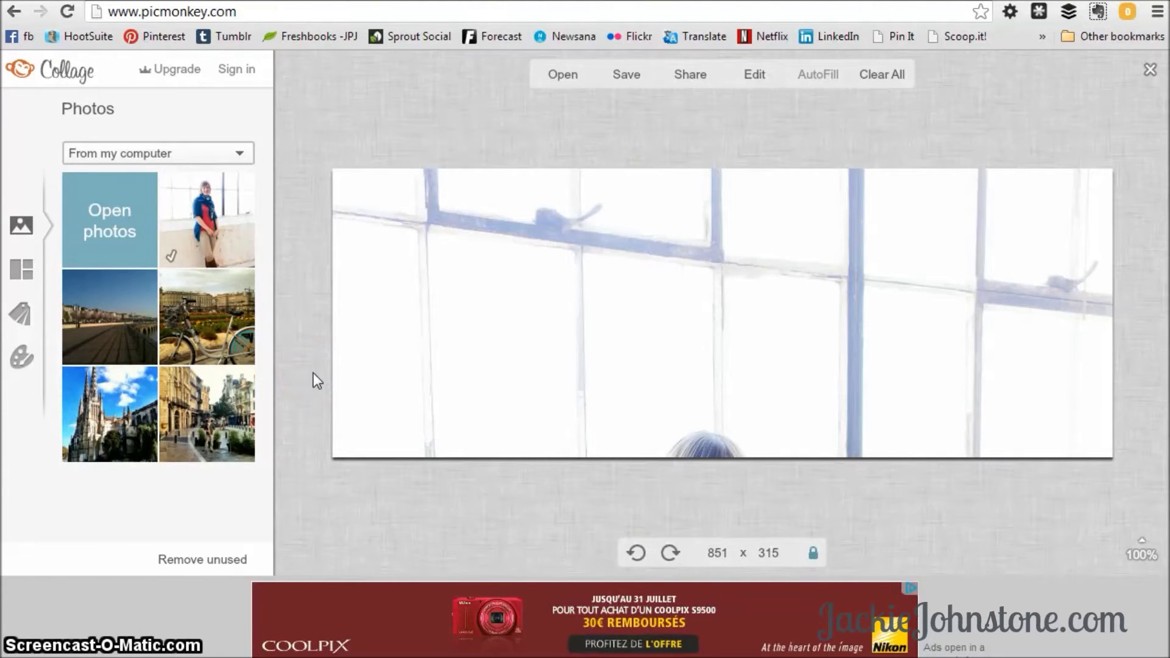
drag(711, 440, 719, 449)
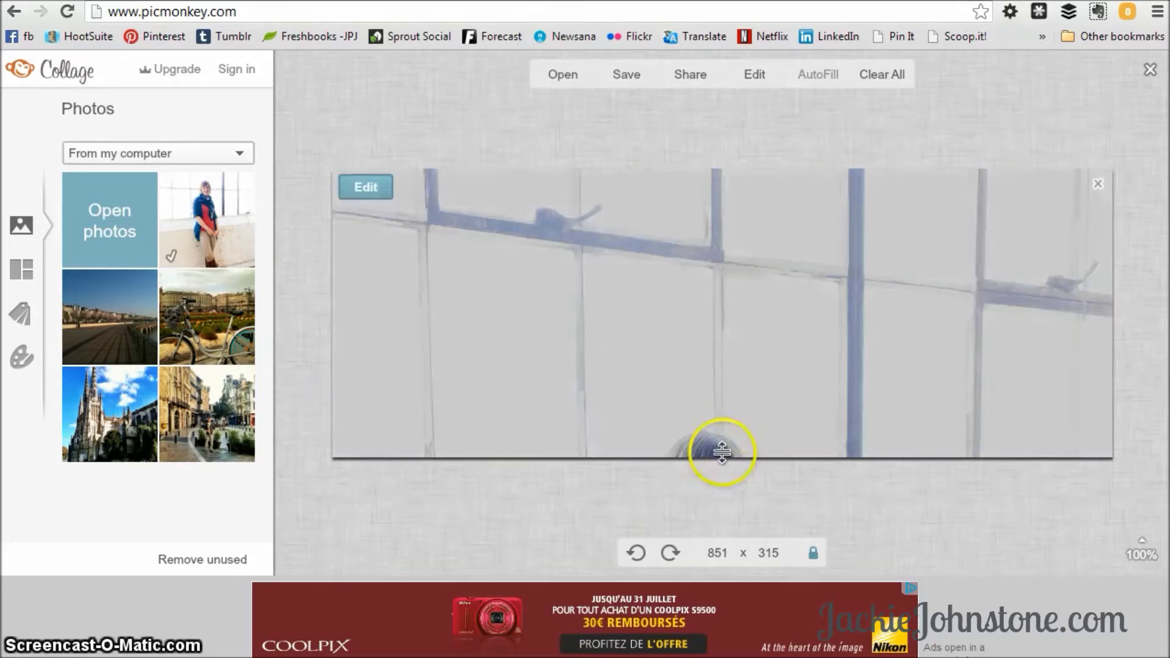
click(1016, 506)
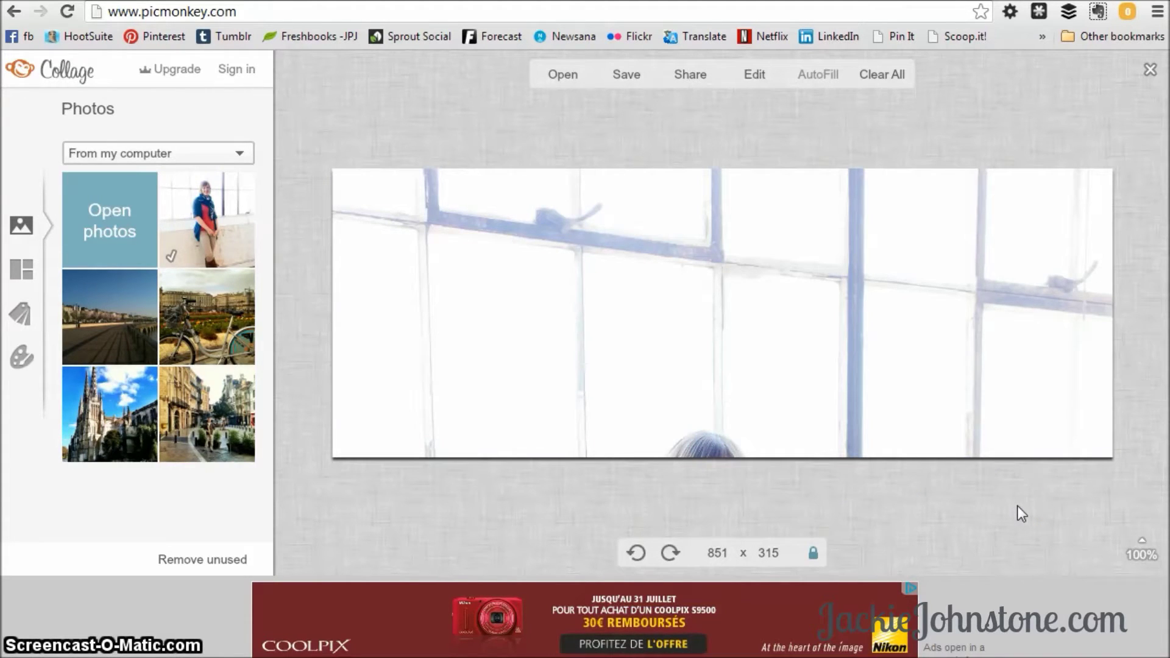
click(1023, 508)
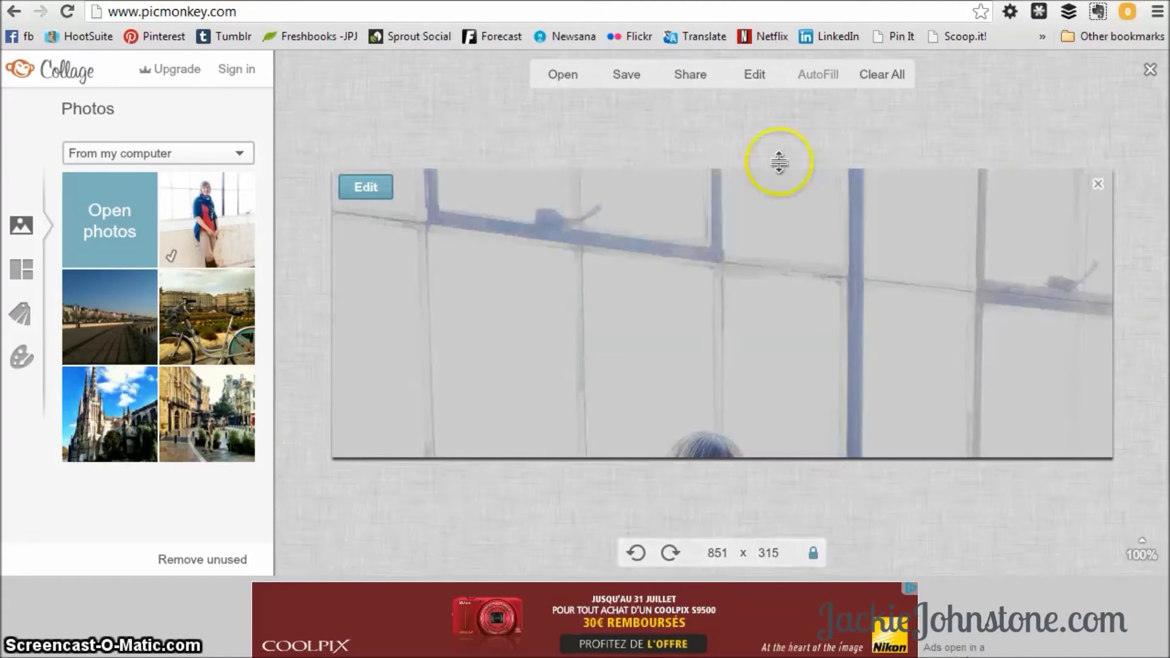
Send the window cover collage to the Editor and confirm opening it.
click(745, 79)
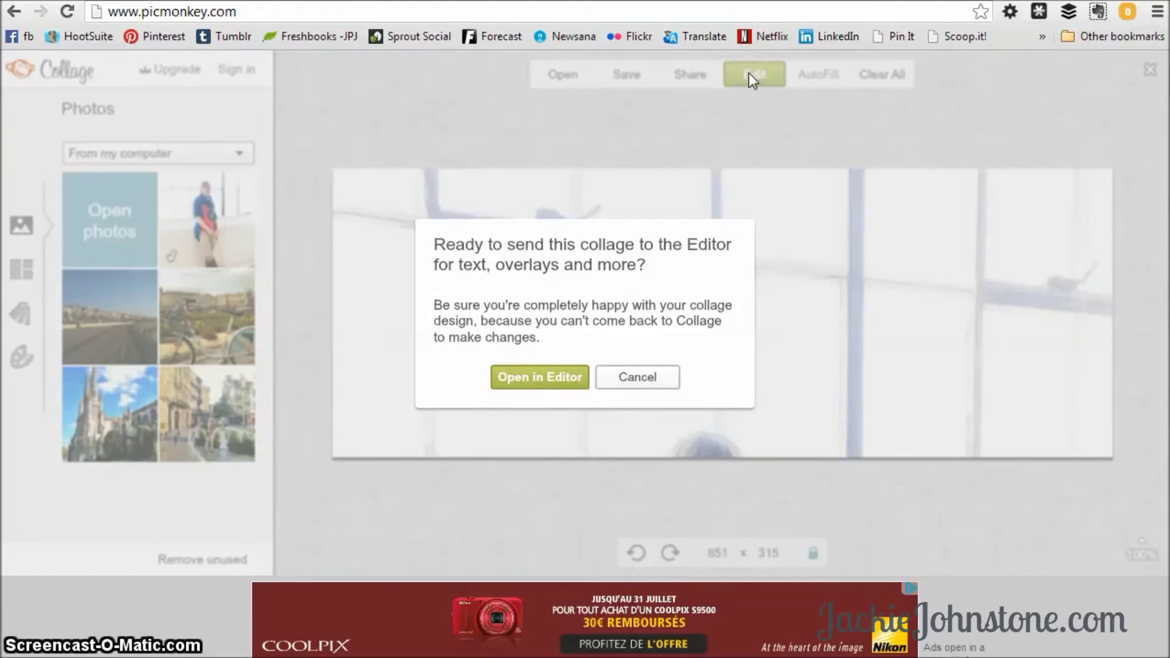
click(626, 321)
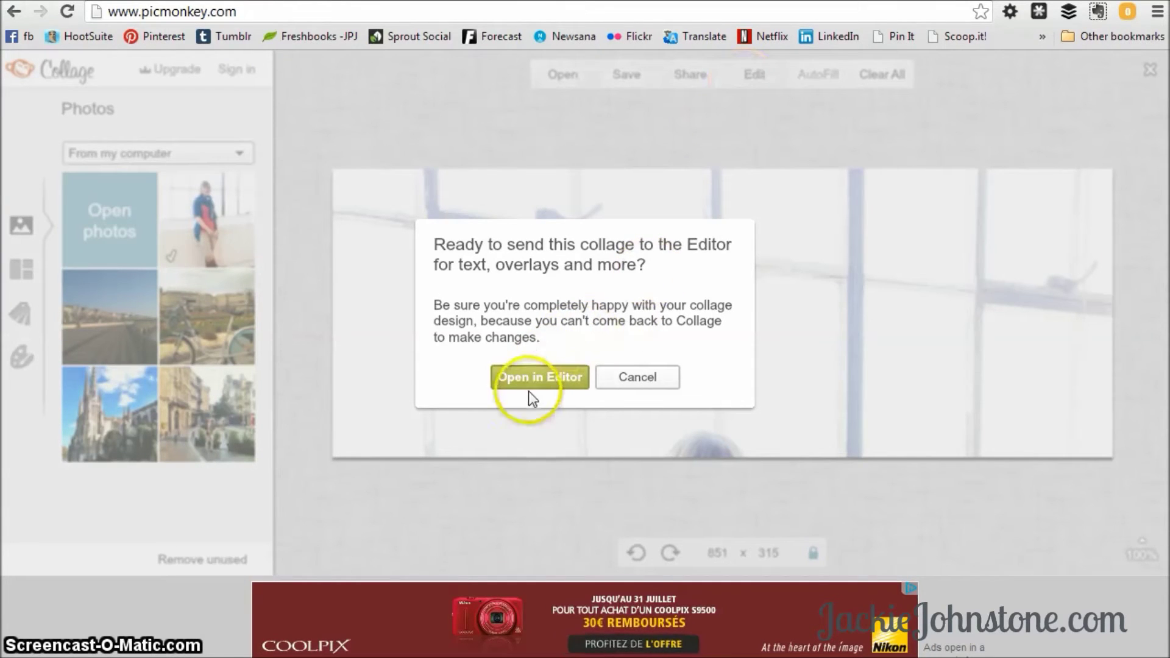
click(539, 376)
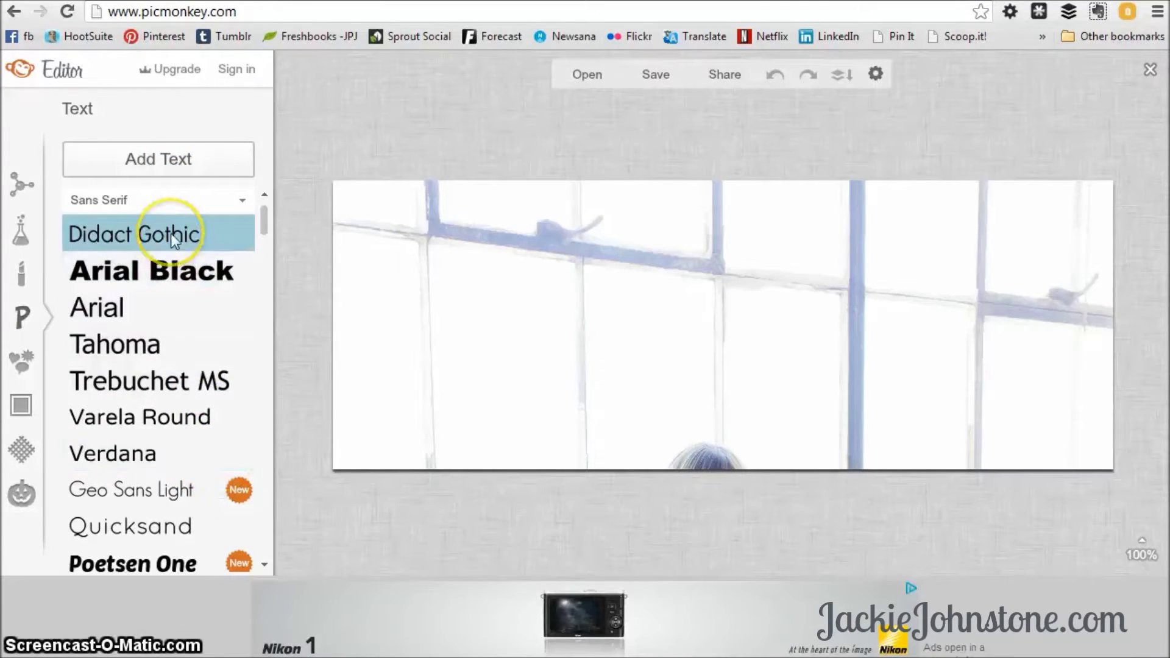
Preview the Orton effect from the Basic Edits effects list, then discard it.
click(23, 191)
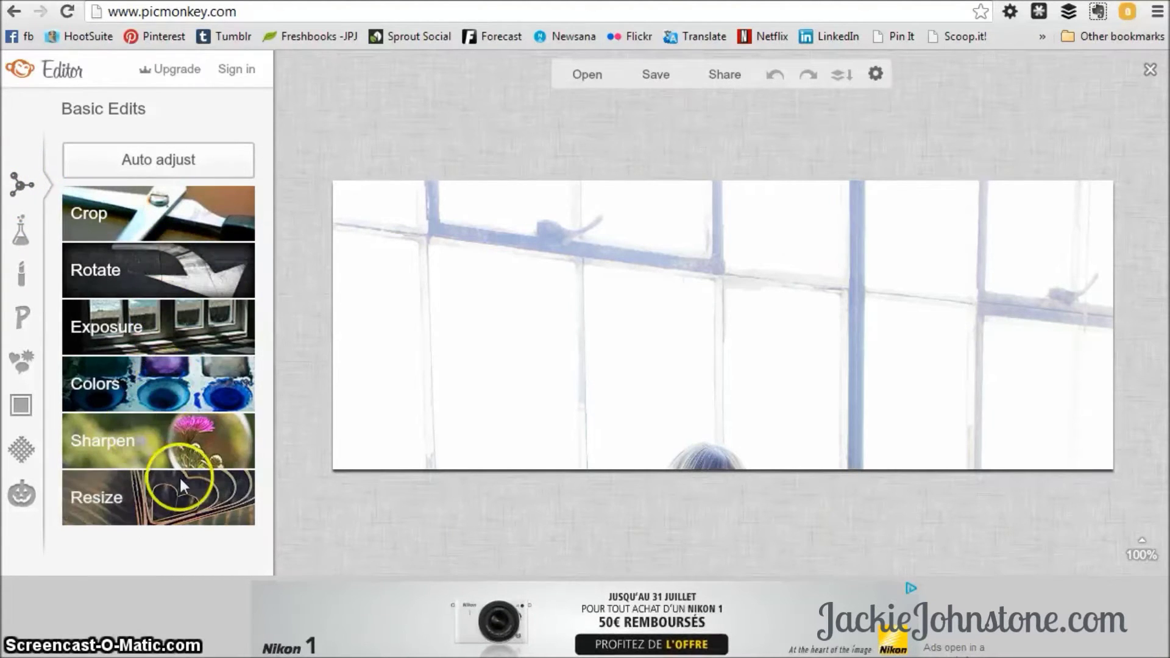
click(25, 234)
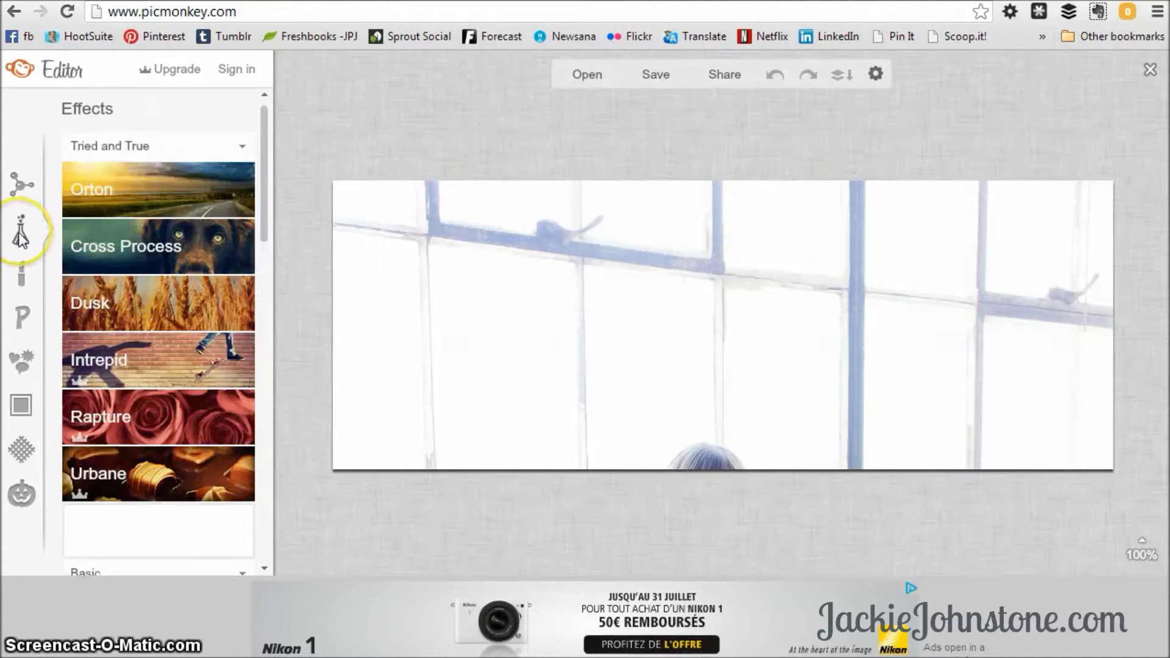
click(119, 191)
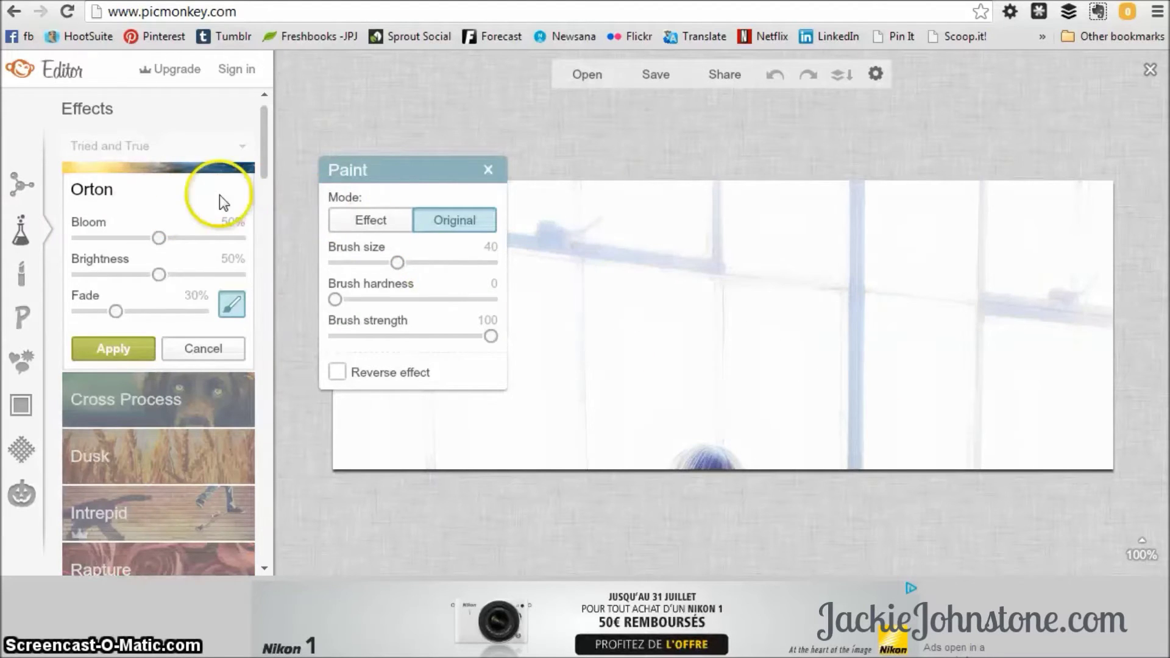
click(201, 349)
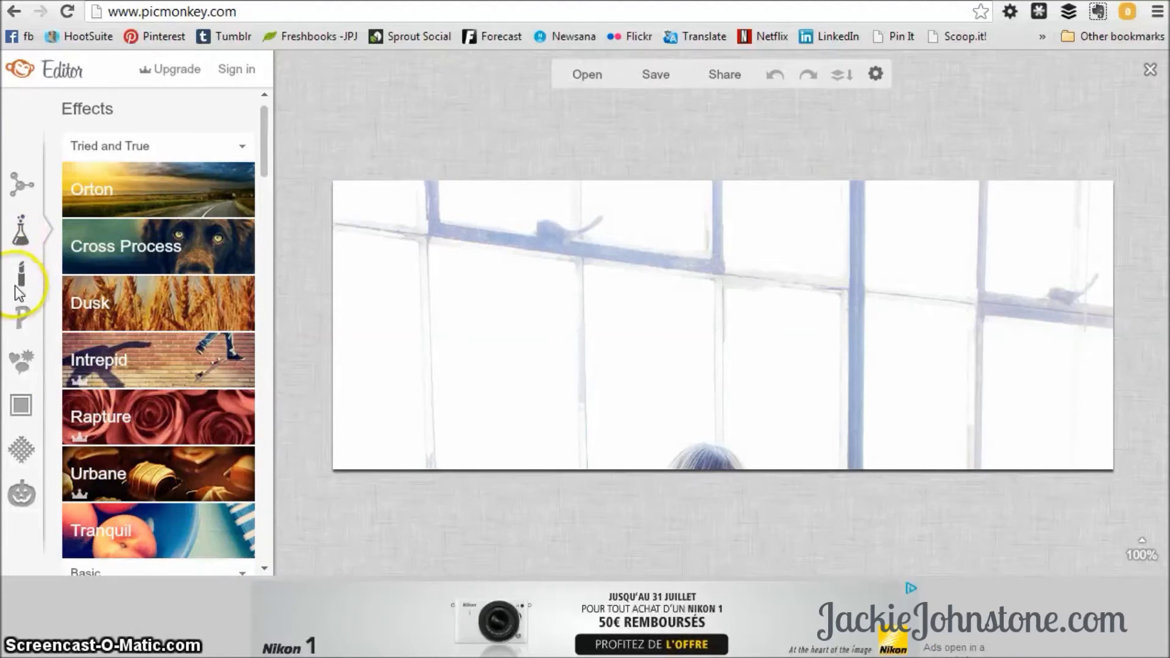
Add a black rectangle from the Geometric overlays to the photo.
click(27, 359)
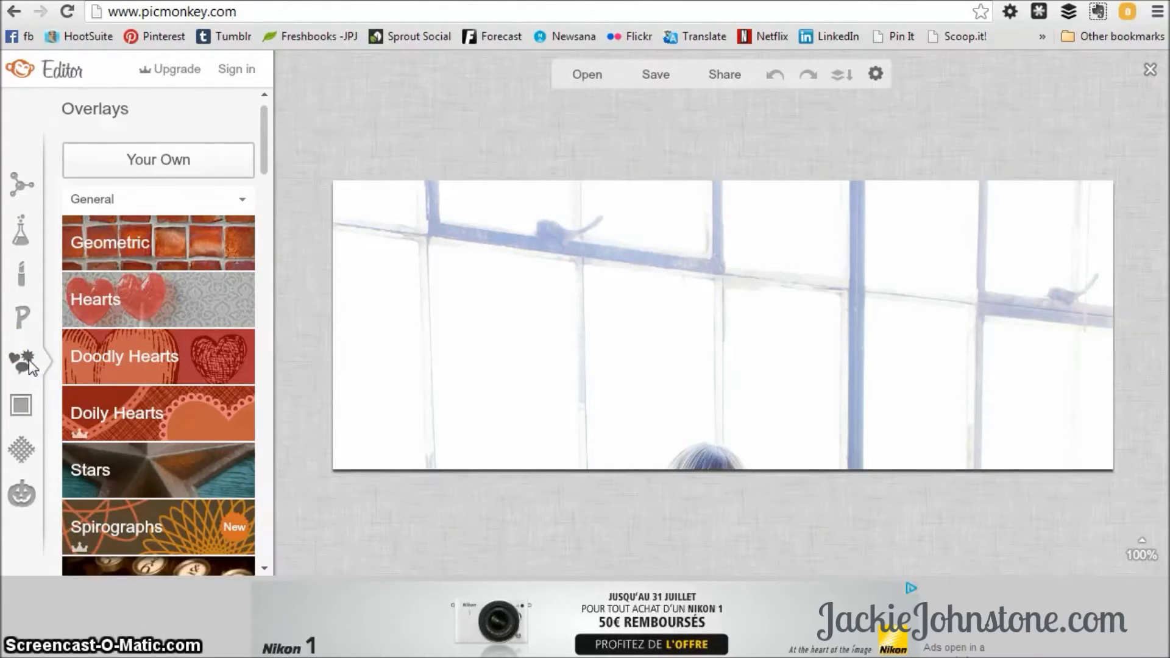
click(87, 343)
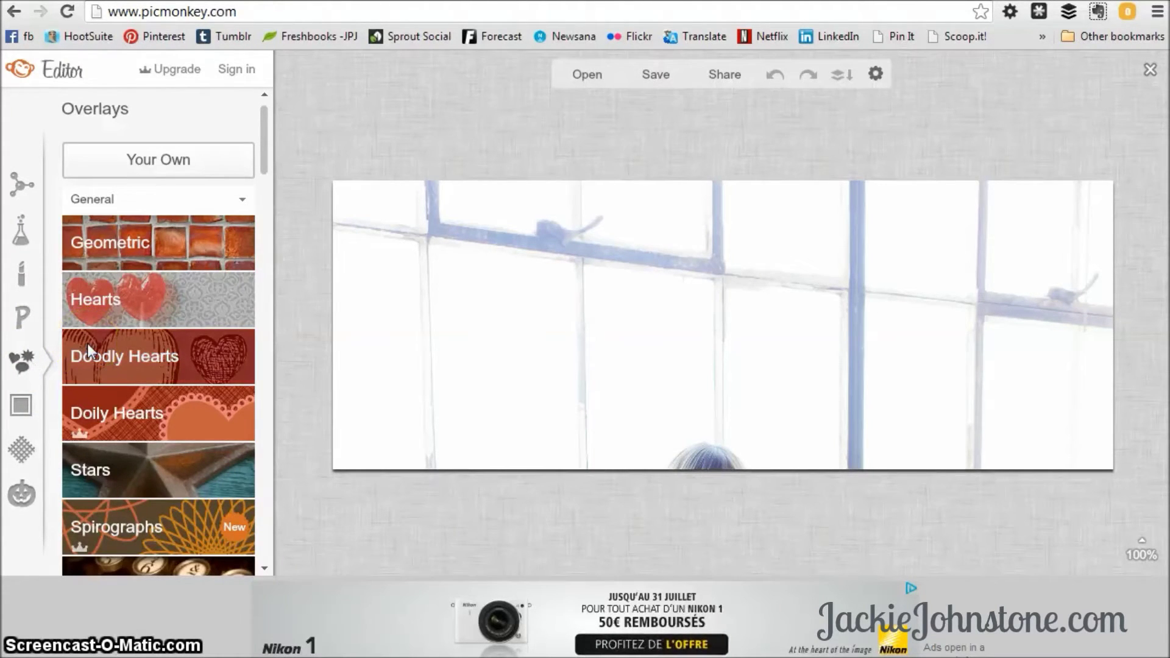
click(126, 251)
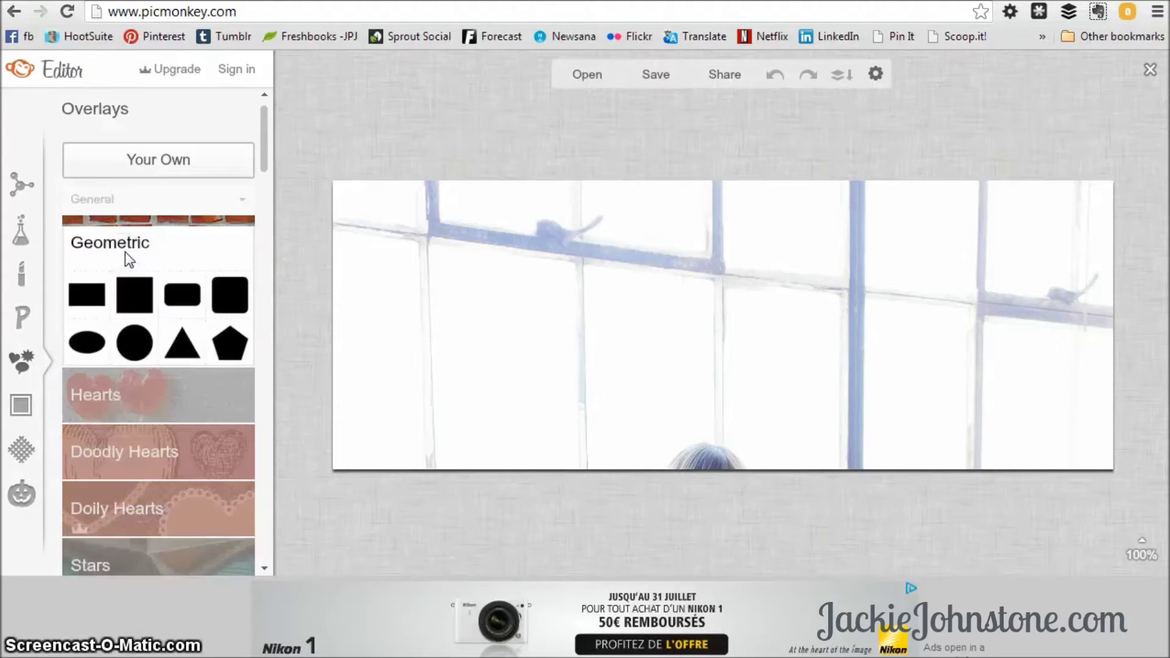
click(89, 295)
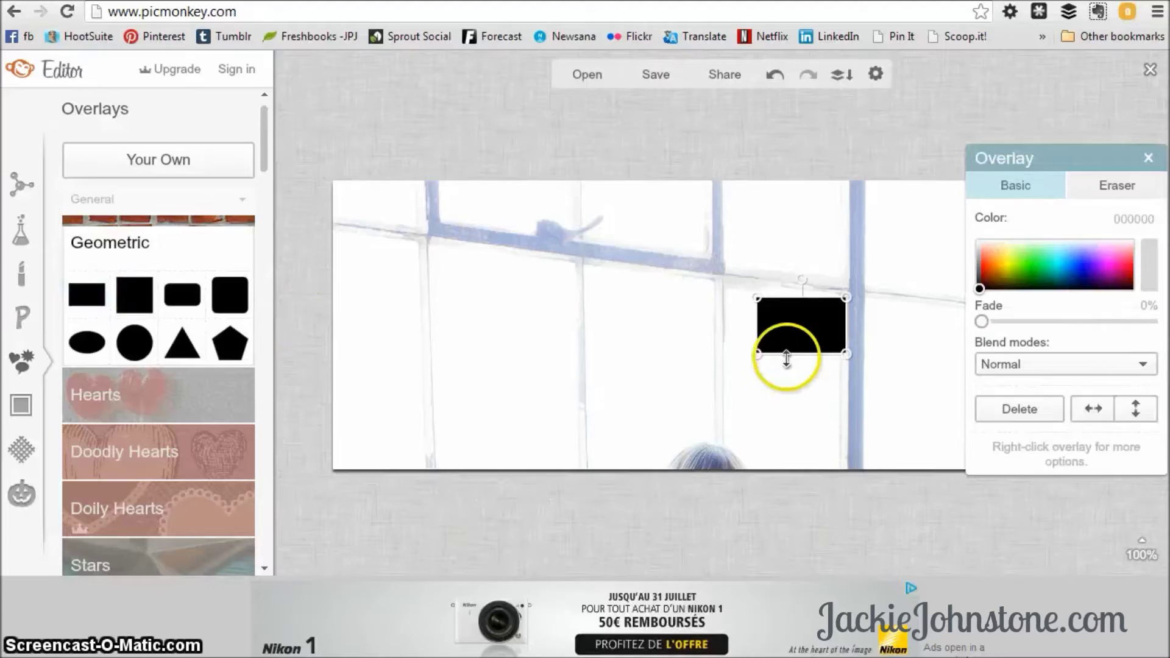
Reshape the rectangle into a flat bar spanning the photo's full width at the bottom edge.
drag(756, 352, 360, 406)
drag(360, 299, 378, 352)
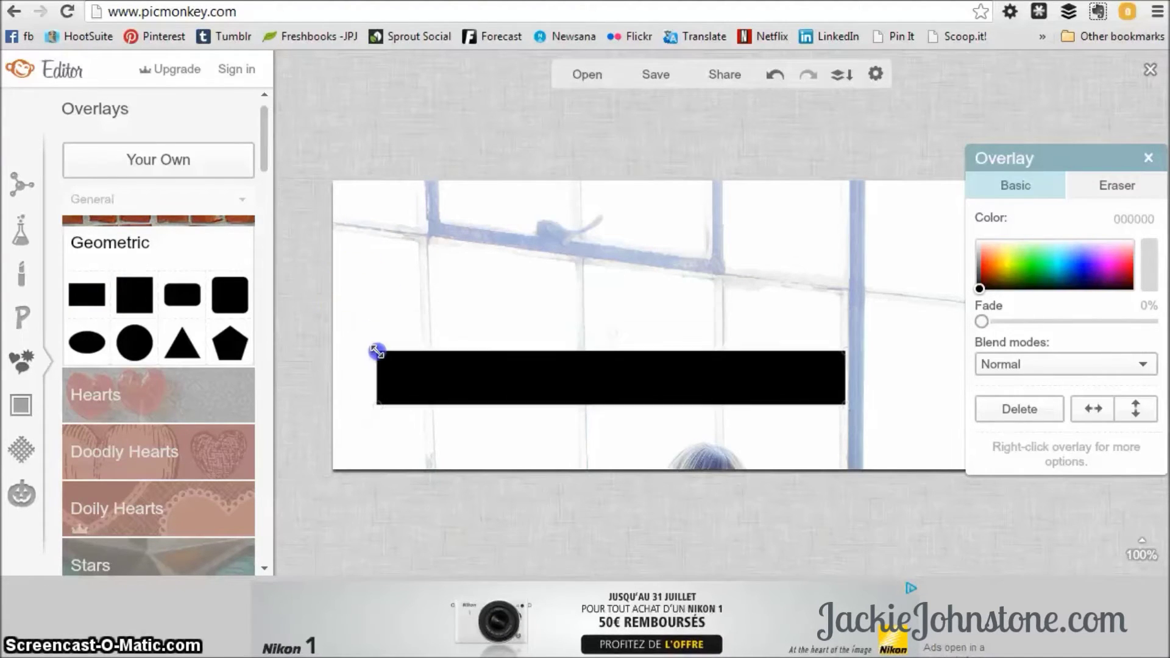
drag(539, 382, 481, 446)
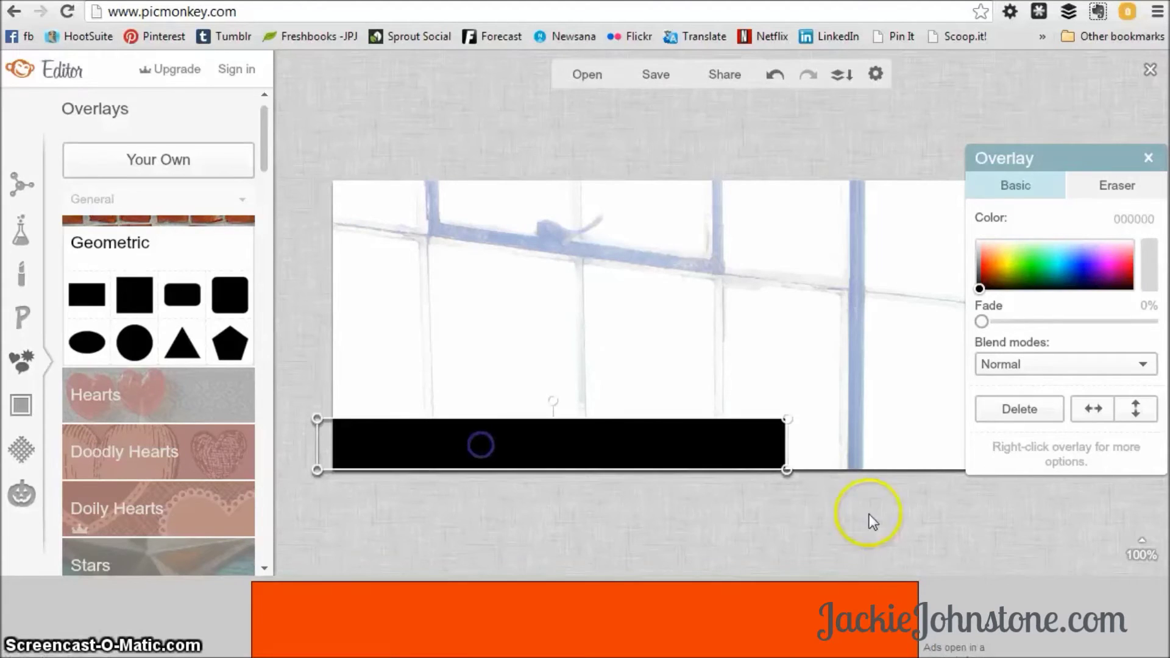
drag(790, 468, 1147, 482)
mouse_move(860, 436)
mouse_down()
mouse_move(854, 444)
mouse_move(862, 439)
mouse_up()
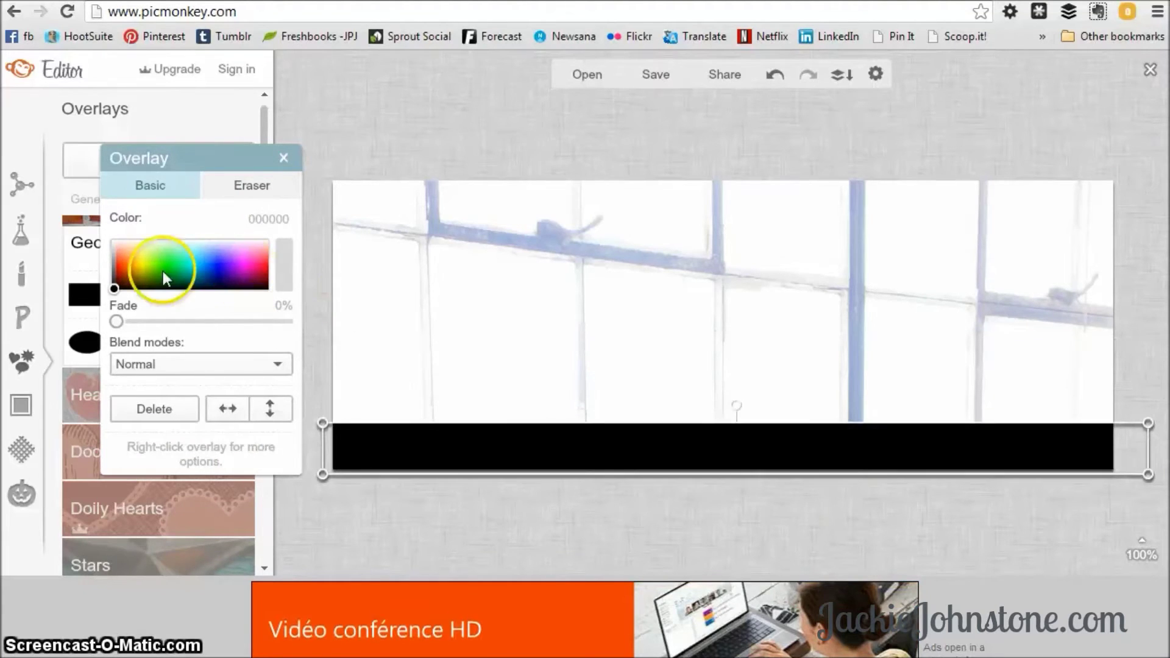
Recolour the bottom bar dark teal (006059) and deselect it.
mouse_move(163, 272)
mouse_down()
mouse_move(119, 290)
mouse_move(193, 260)
mouse_move(190, 282)
mouse_up()
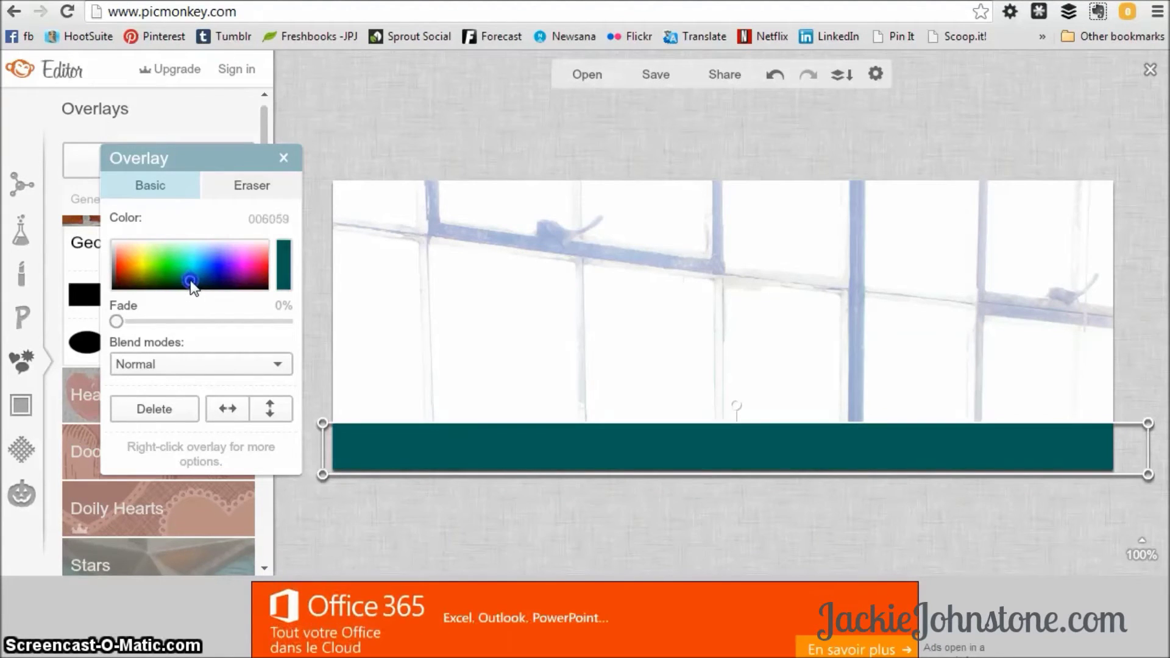
click(262, 221)
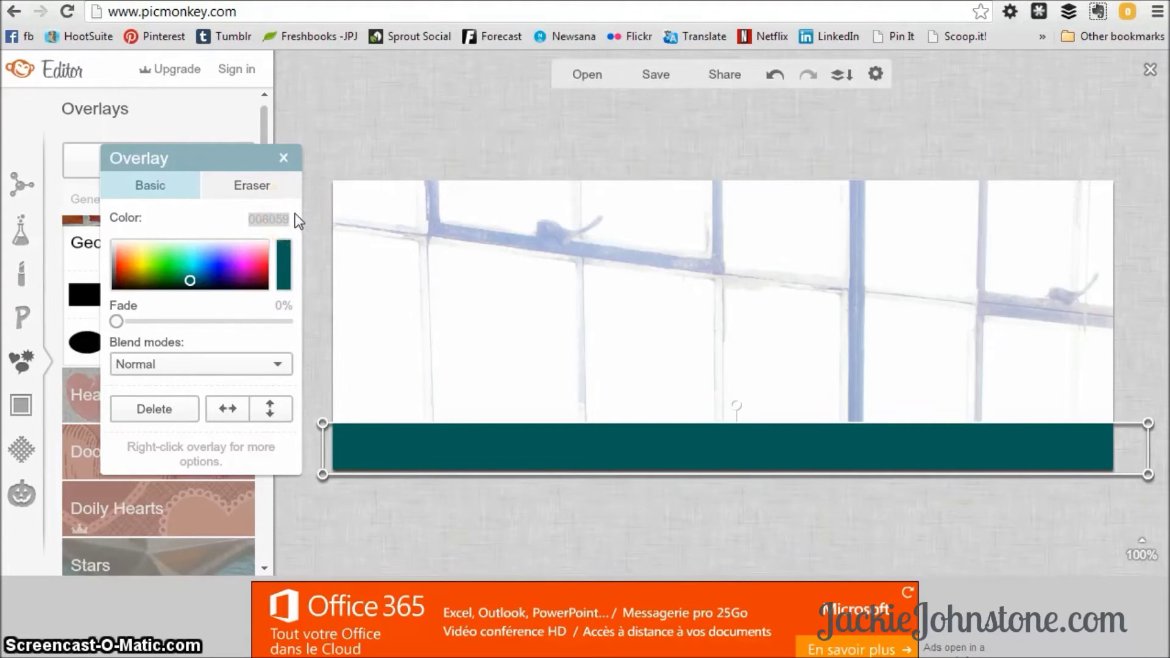
click(282, 159)
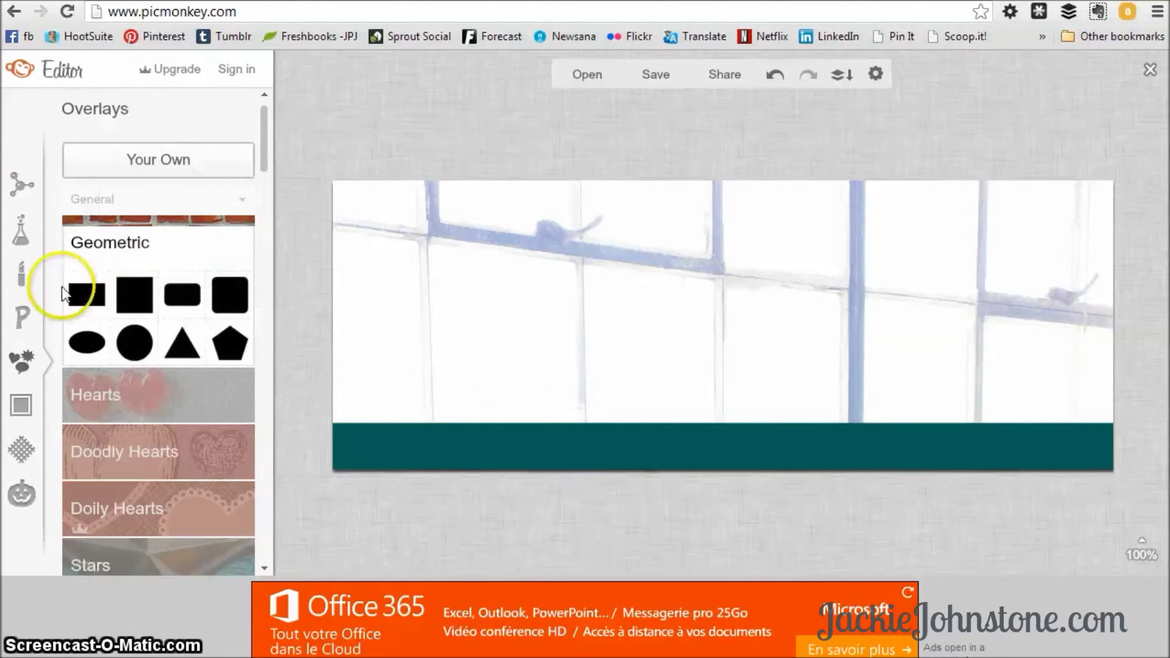
click(243, 311)
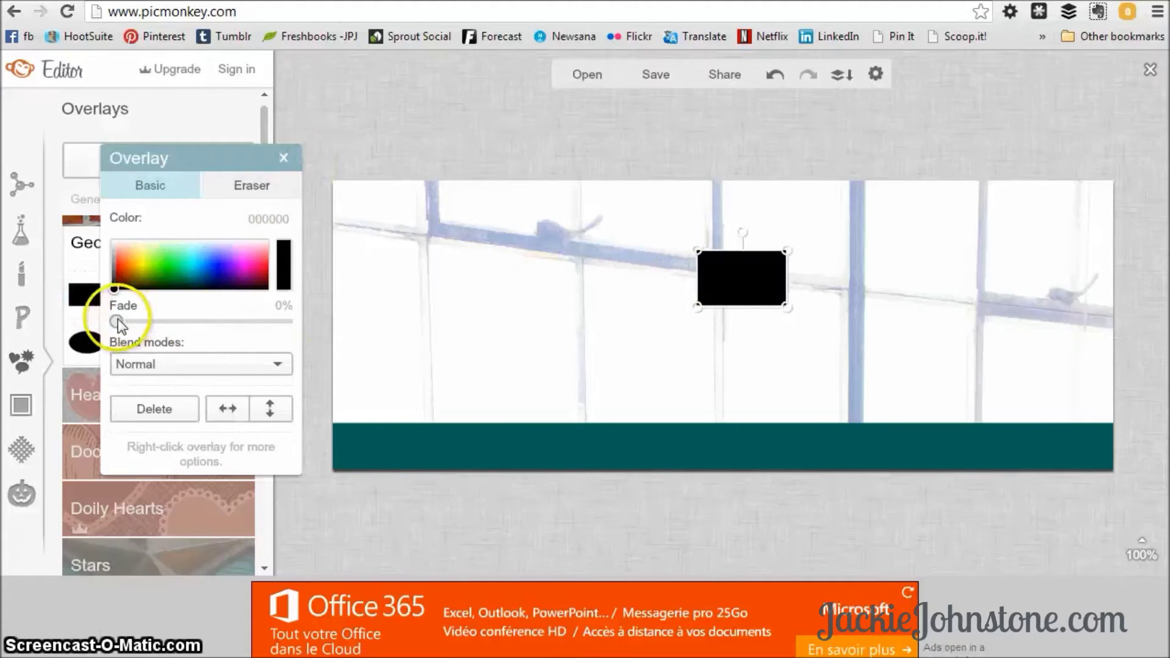
drag(118, 320, 194, 319)
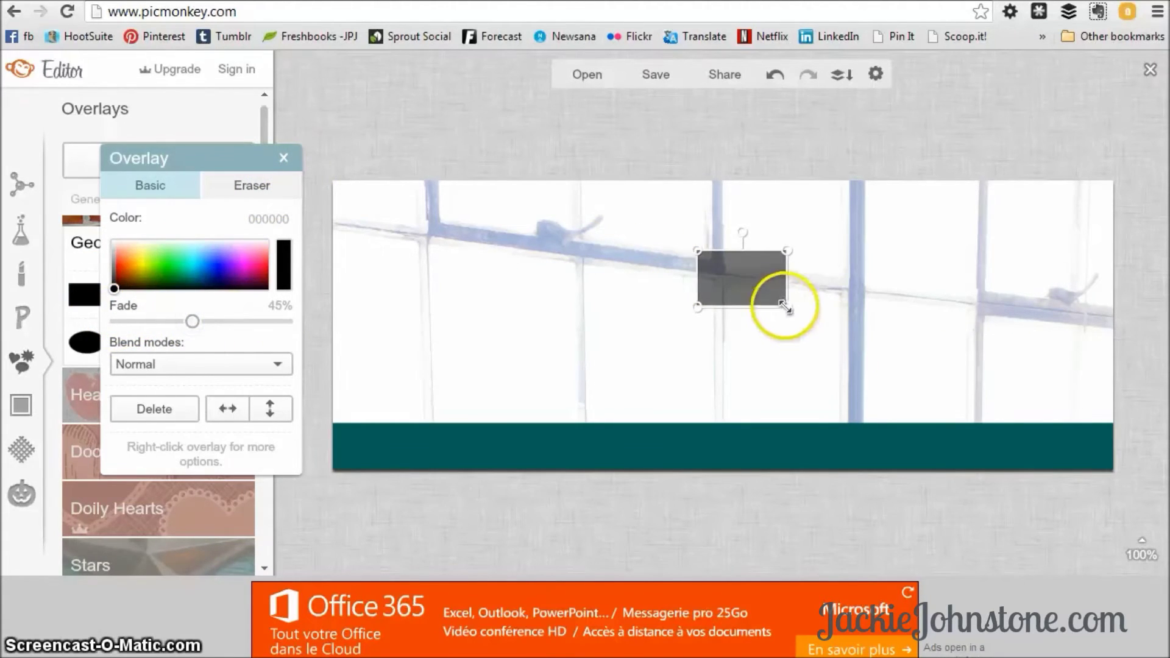
drag(785, 308, 840, 370)
drag(789, 330, 986, 288)
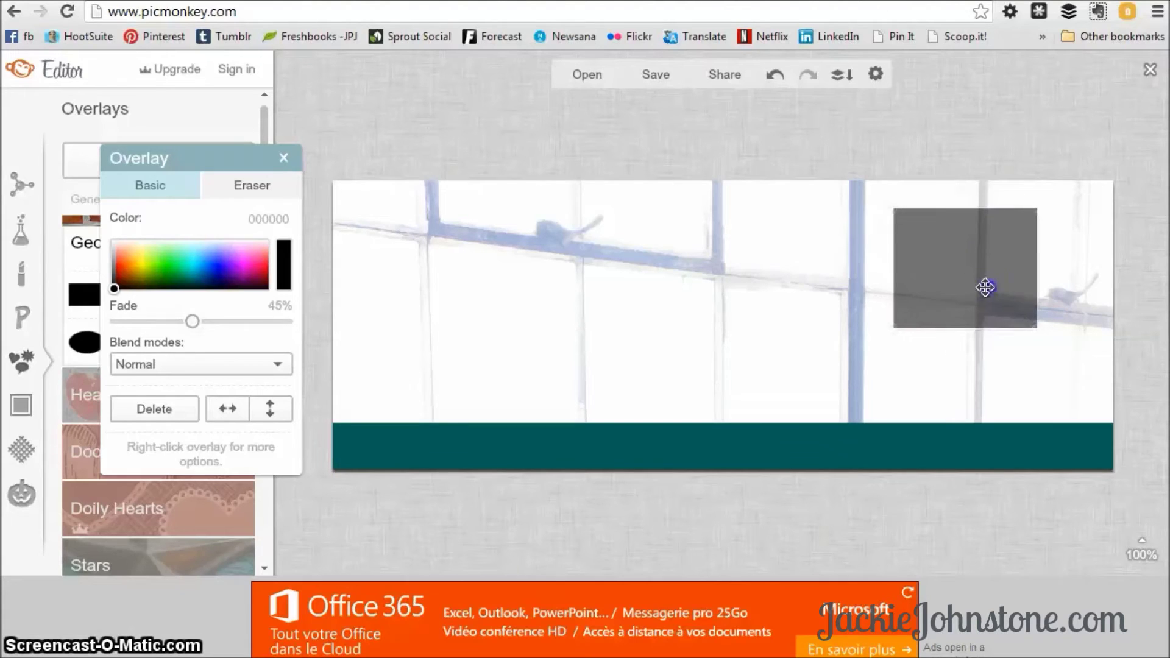
drag(1037, 329, 1101, 331)
click(957, 232)
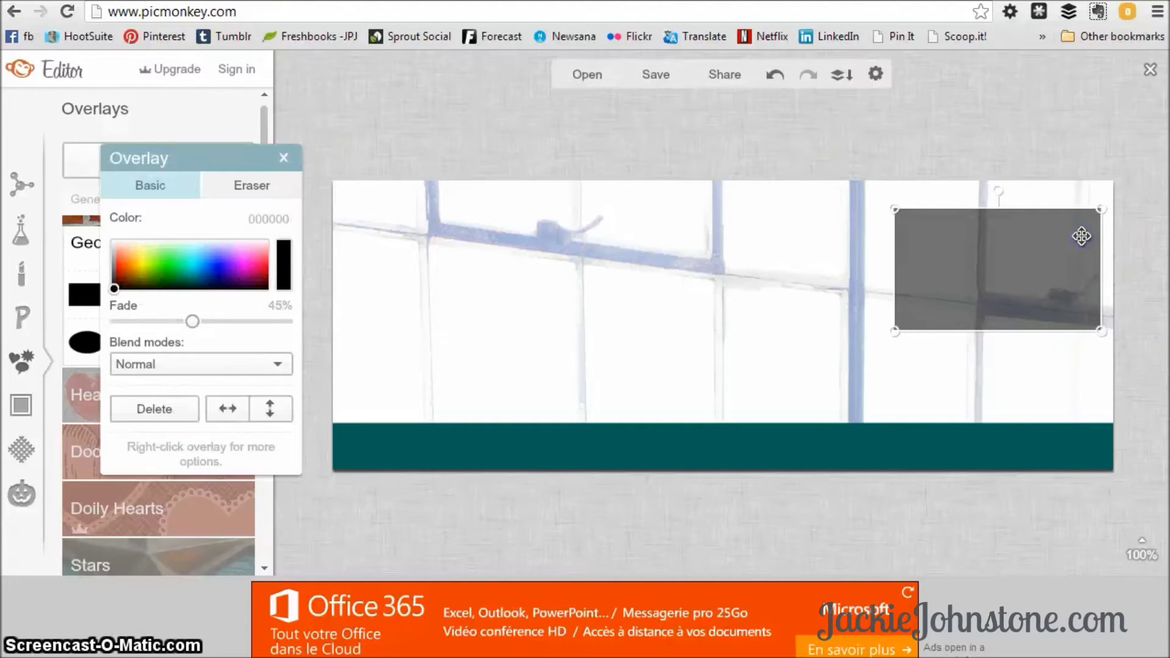
key(Delete)
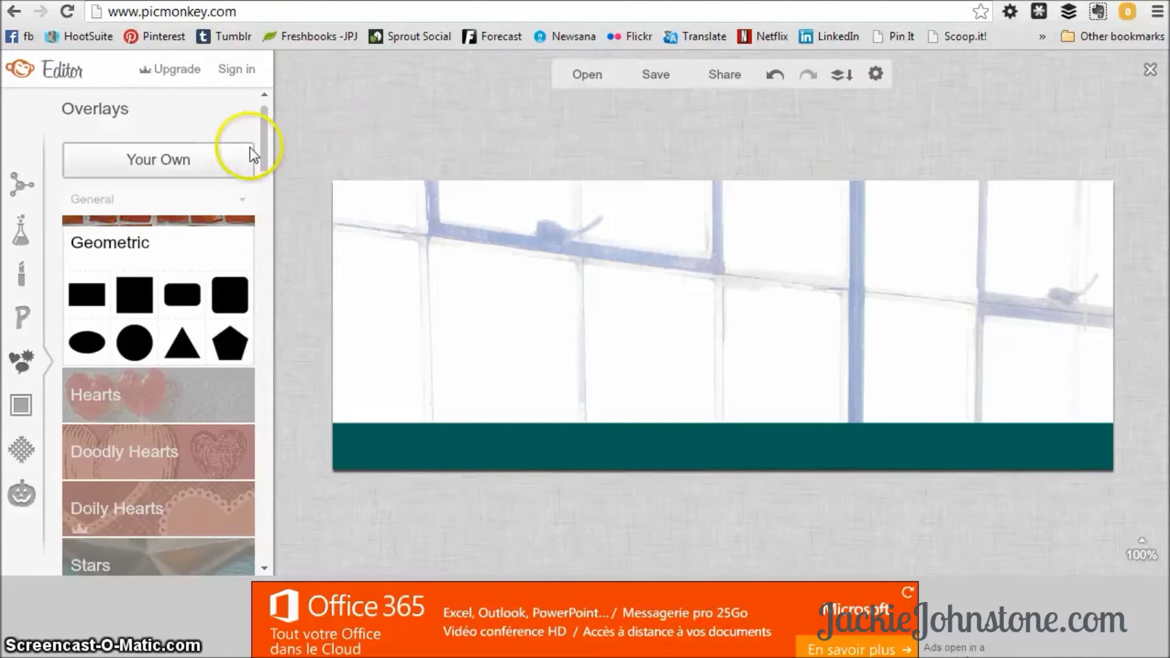
Add the first black arrow from the Arrows overlays to the cover.
drag(265, 122, 270, 208)
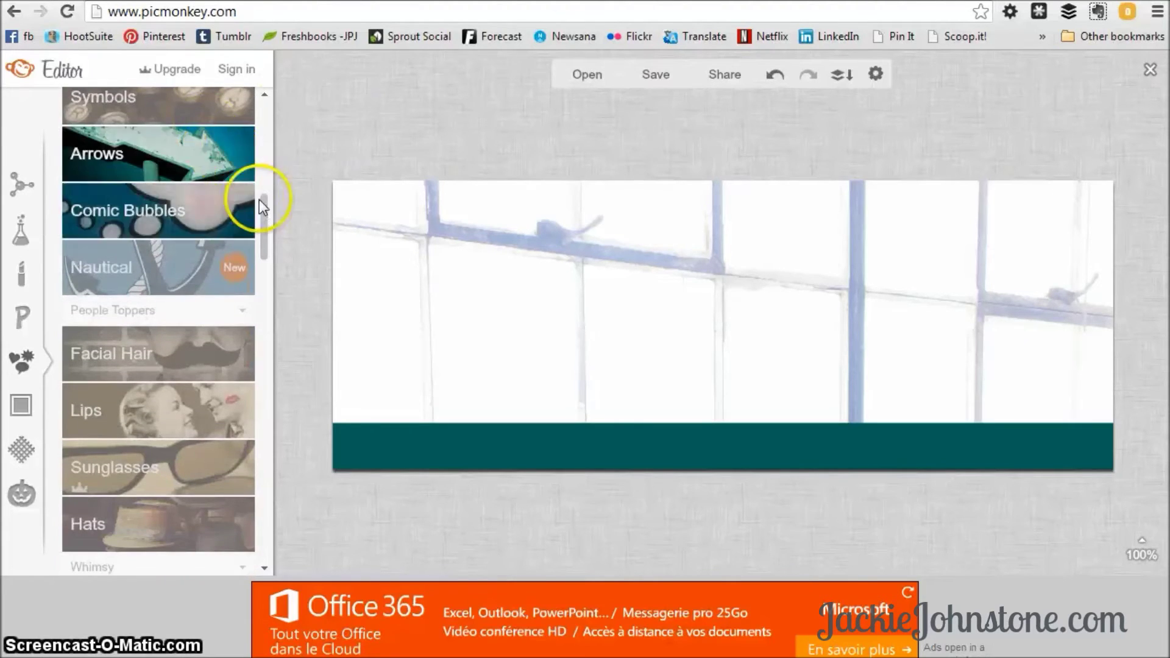
click(233, 207)
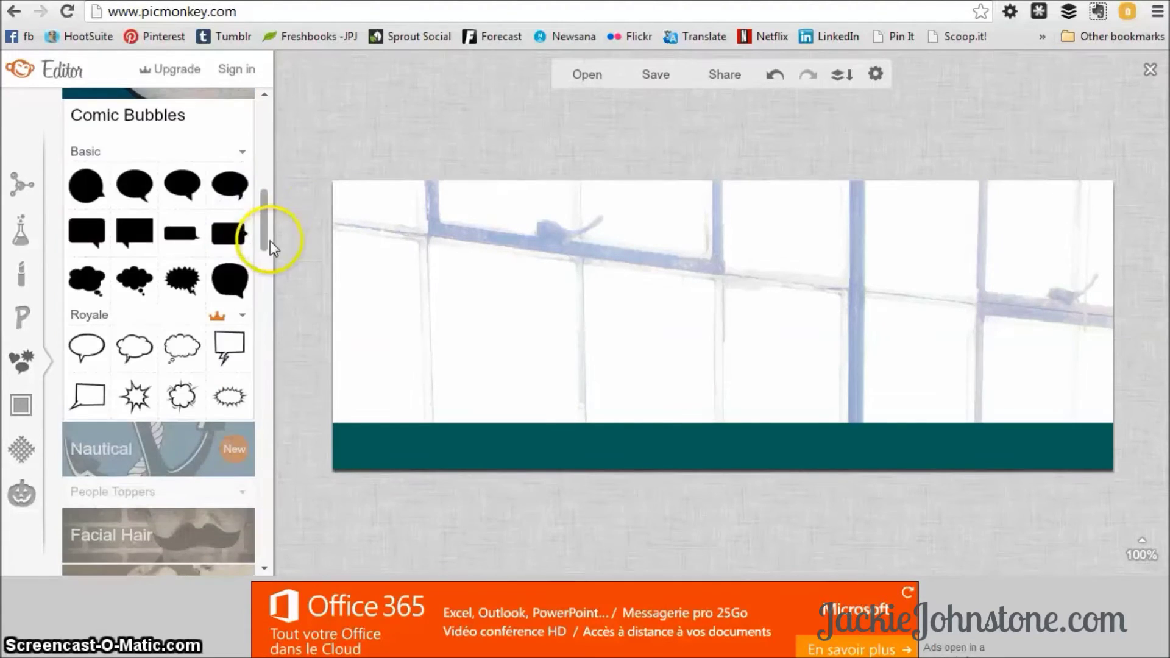
drag(269, 240, 268, 214)
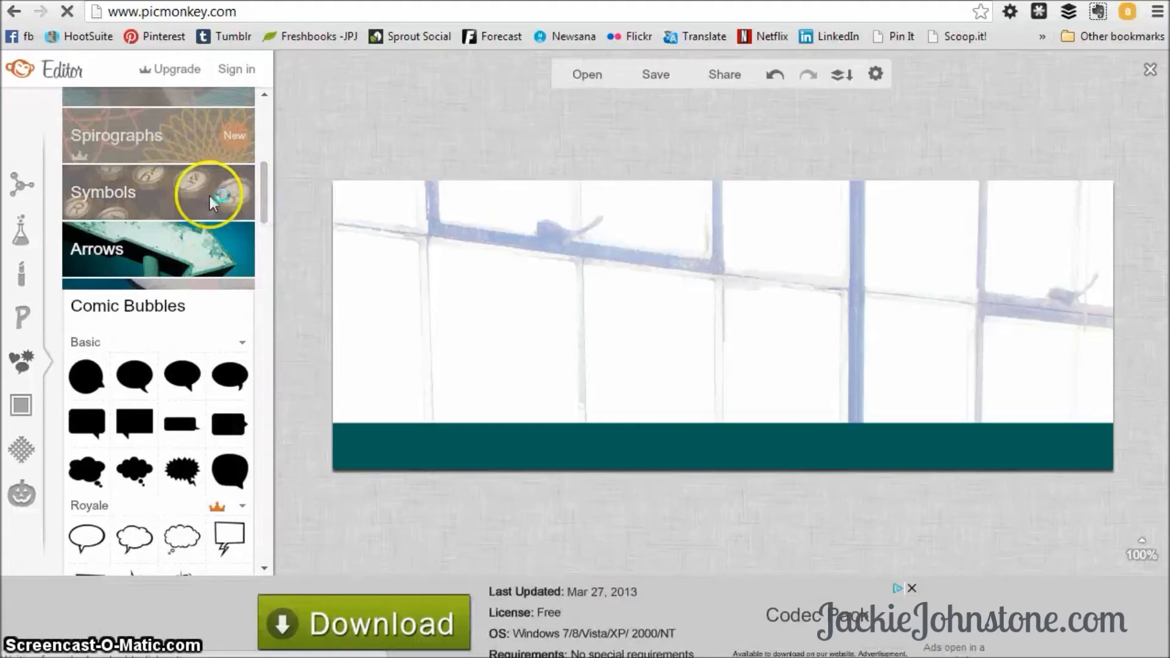
click(207, 241)
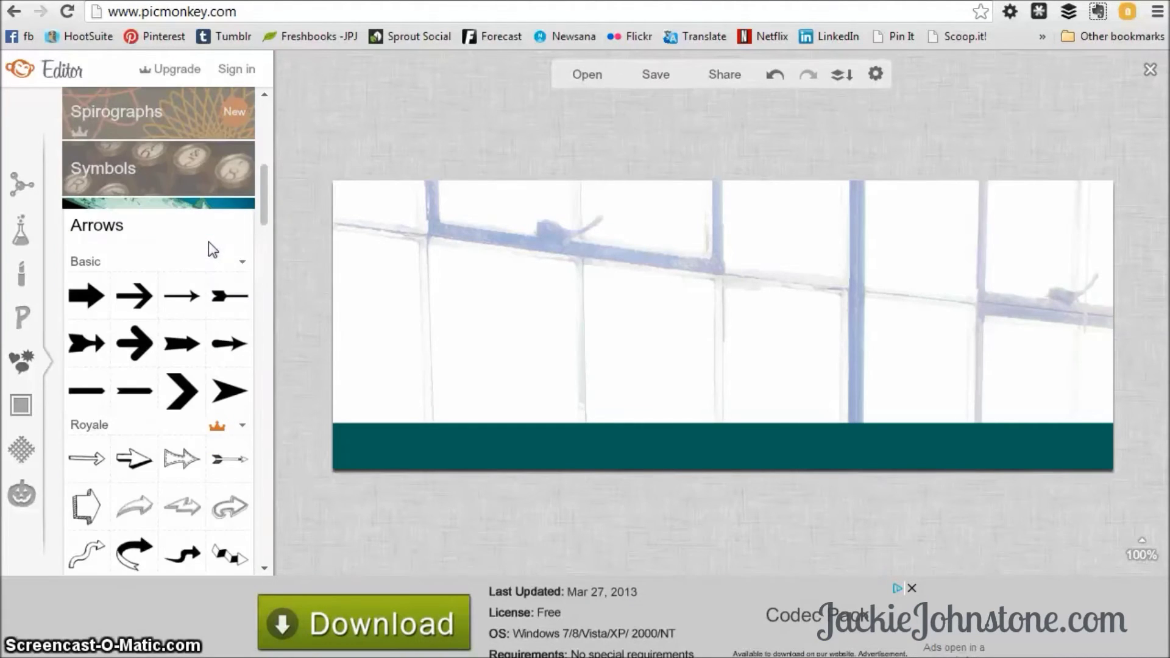
click(86, 297)
Rotate the arrow to point down and place it on the banner's right end.
drag(756, 203, 812, 252)
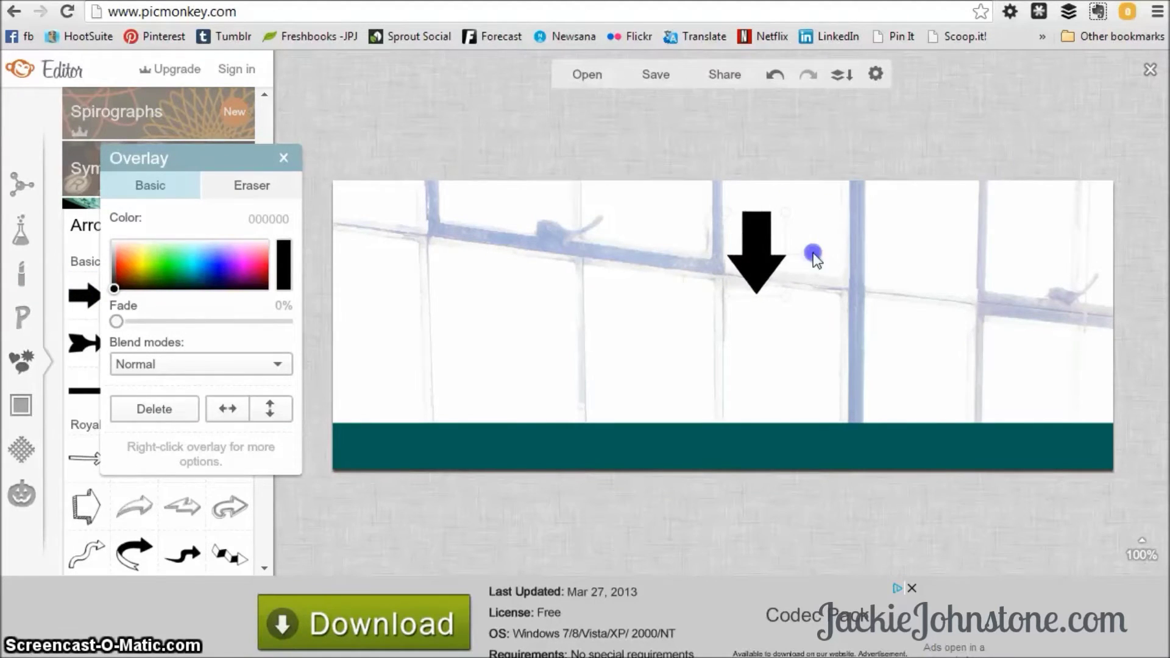
drag(868, 307, 997, 385)
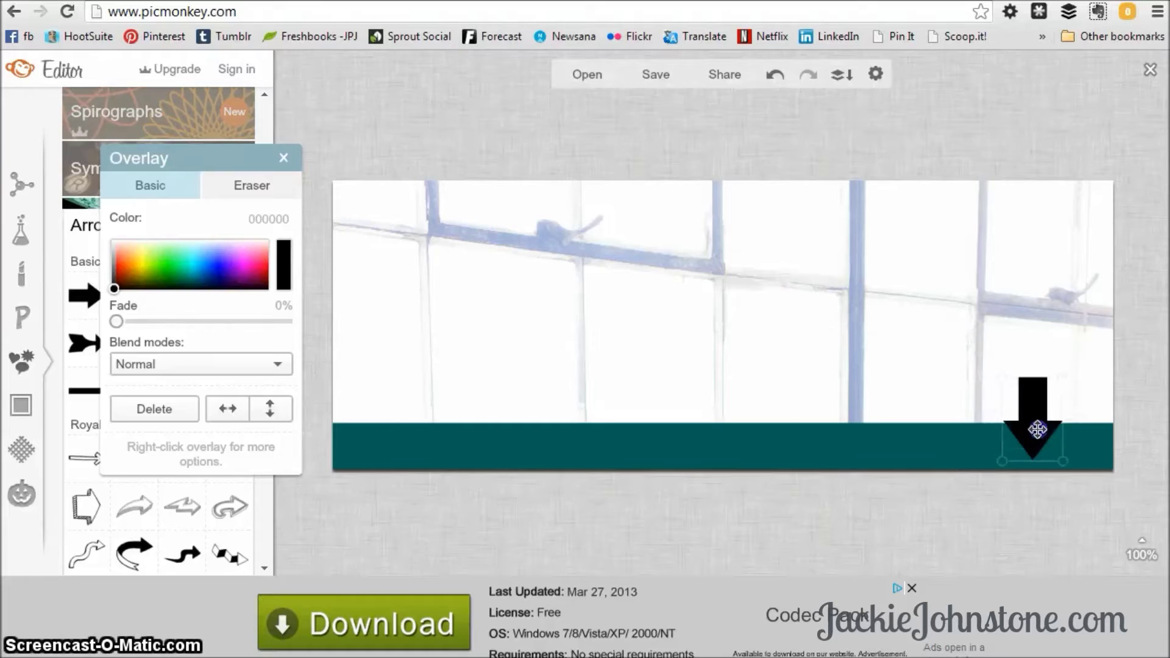
drag(1036, 431, 1036, 427)
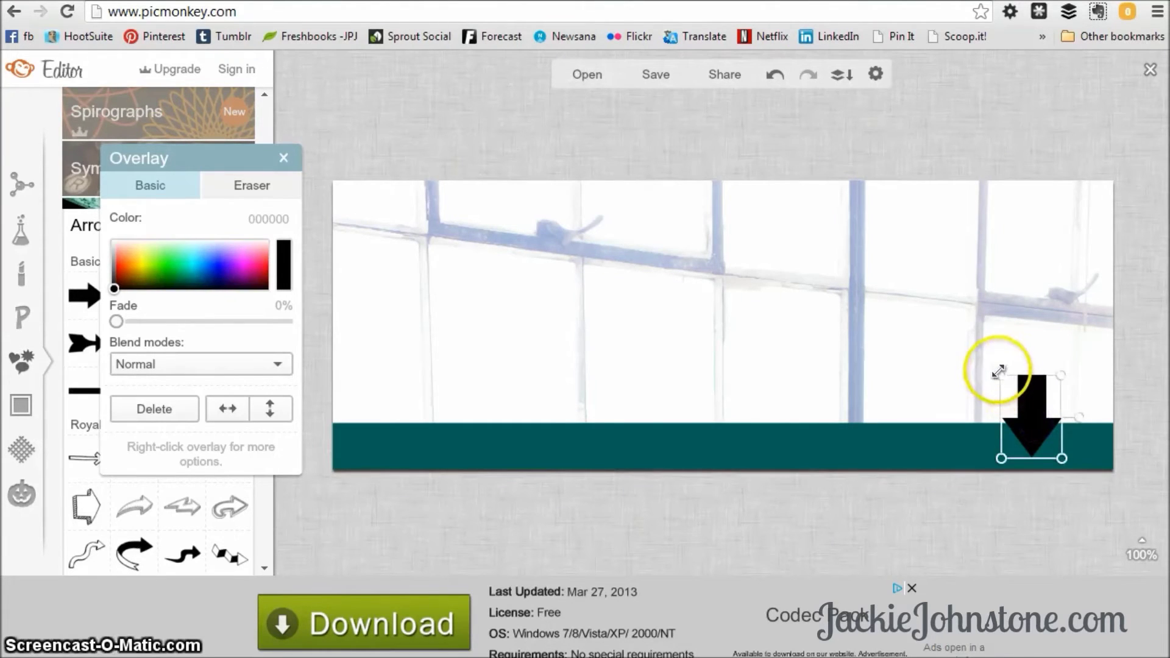
Shrink the arrow, shift it slightly right, and recolour it golden orange (d99d00).
click(1056, 382)
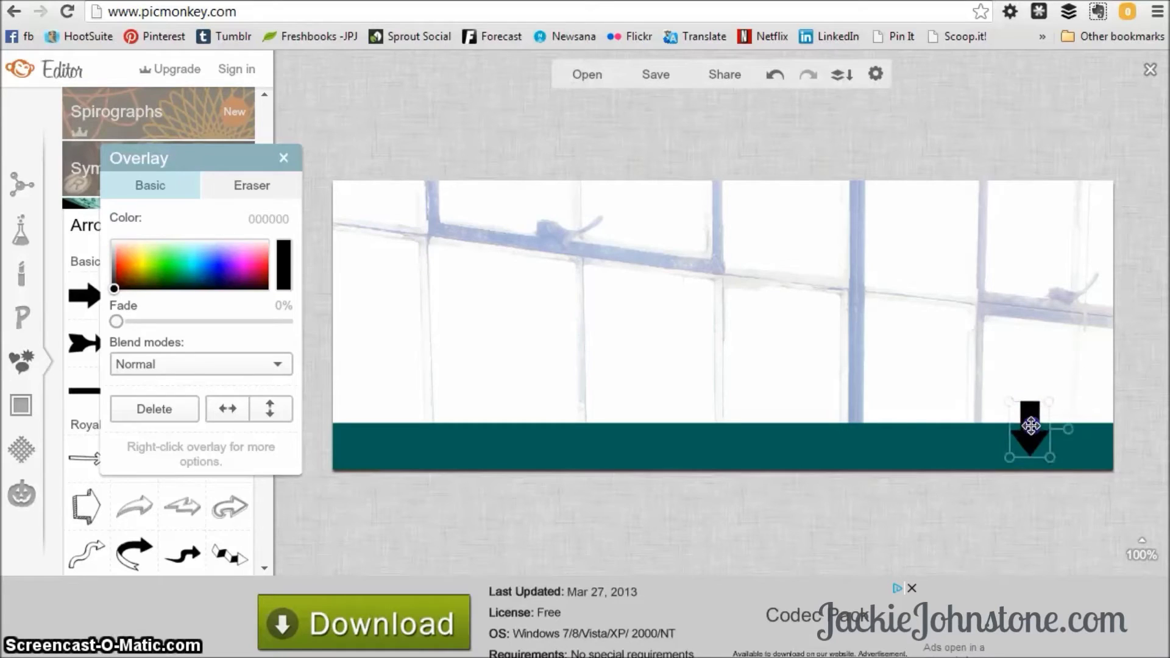
drag(1031, 425, 1052, 430)
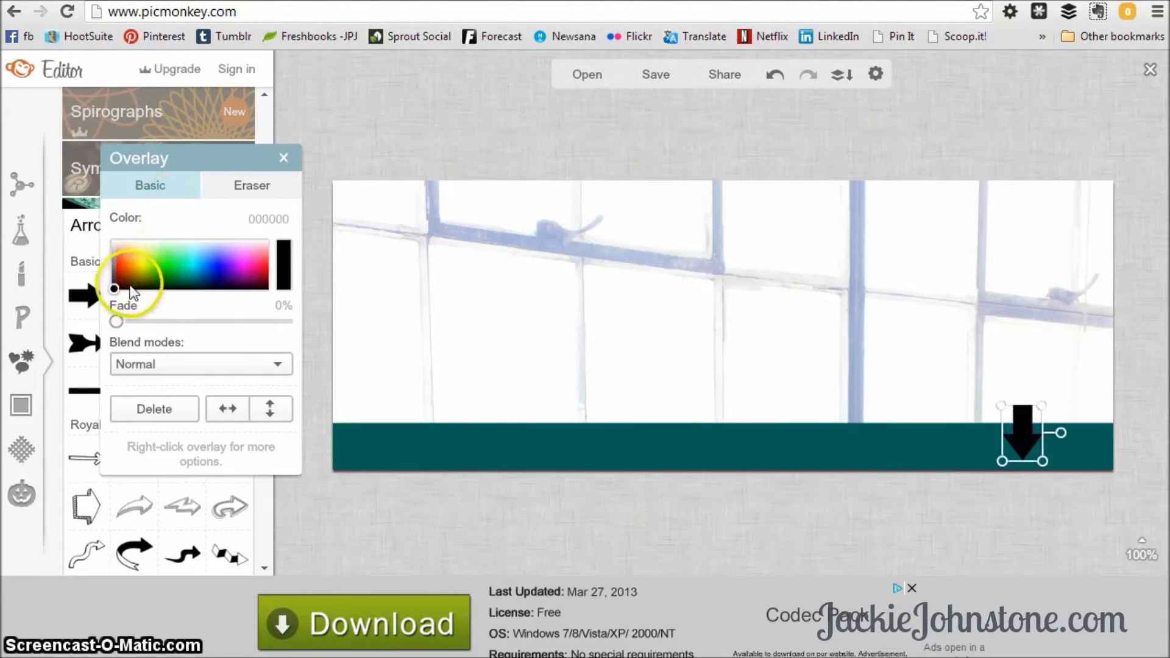
mouse_move(145, 281)
mouse_down()
mouse_move(144, 257)
mouse_move(136, 281)
mouse_move(150, 281)
mouse_move(134, 269)
mouse_up()
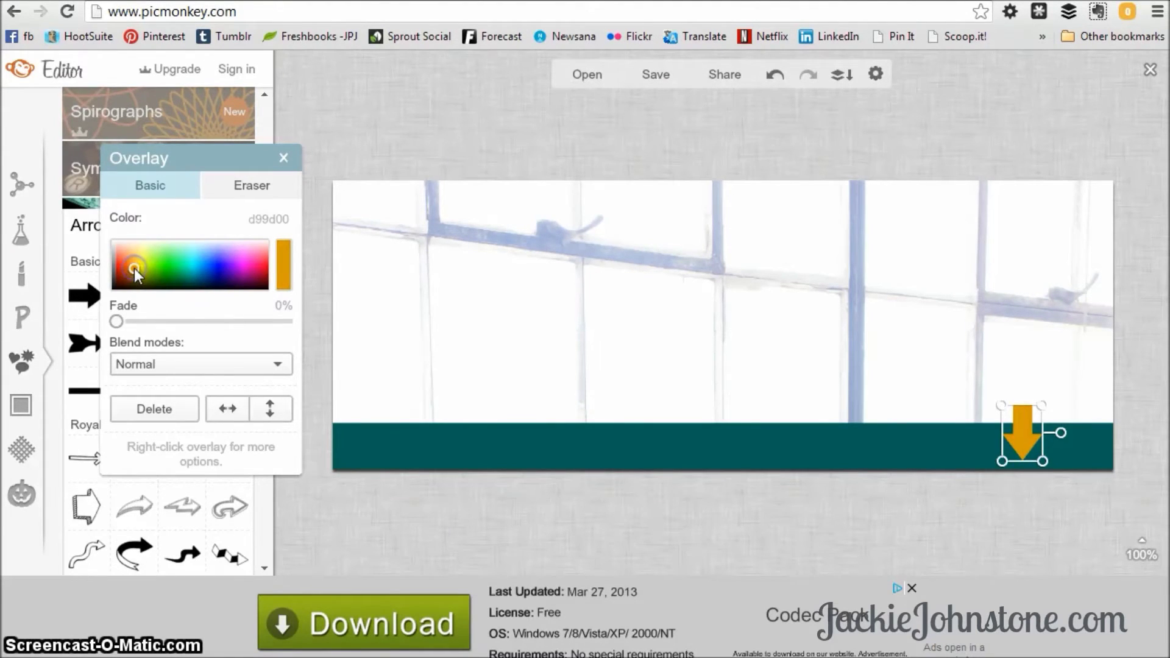
Deselect the arrow and pick Lobster Two from the Text font list, after trying Channel.
click(282, 159)
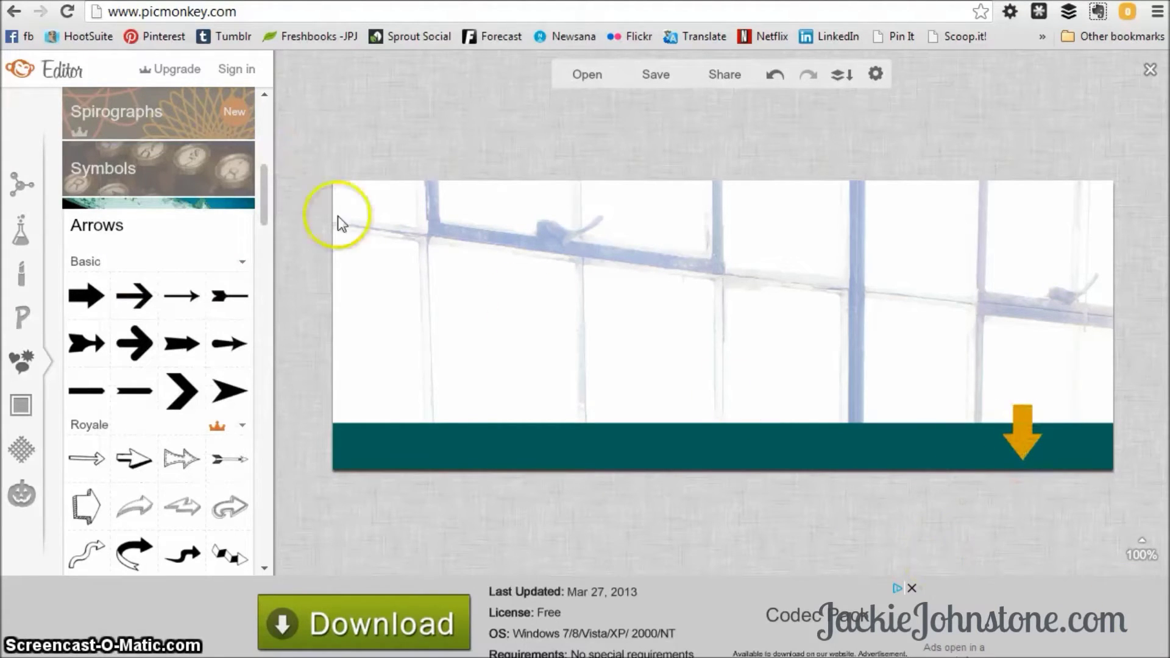
click(22, 318)
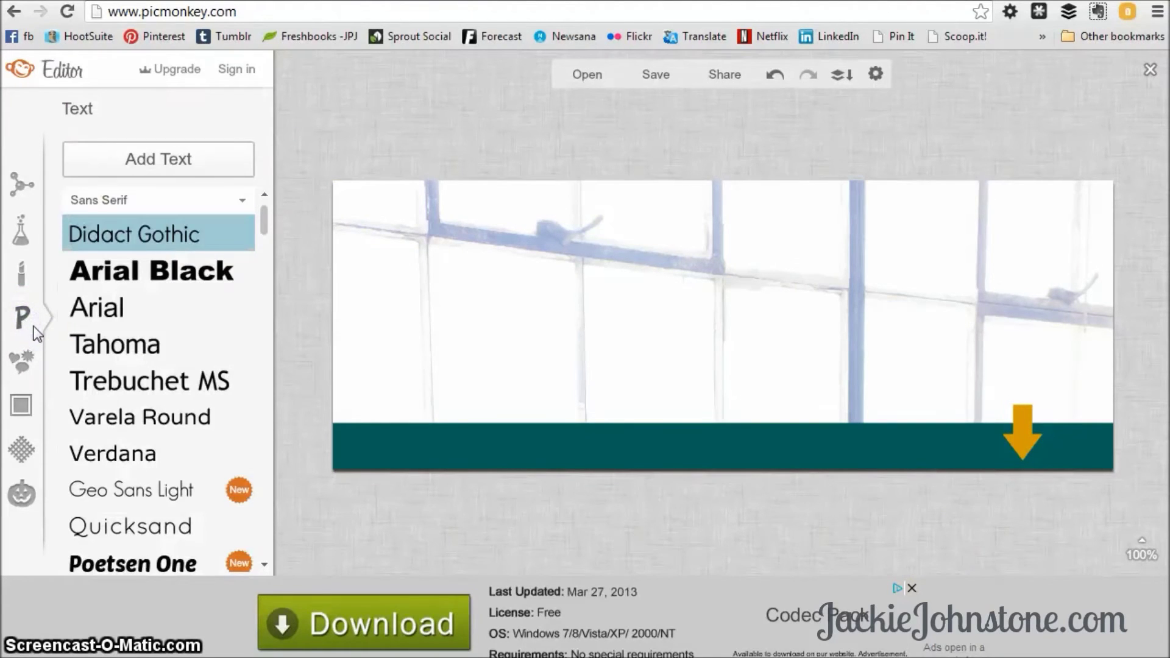
drag(264, 222, 261, 340)
click(240, 281)
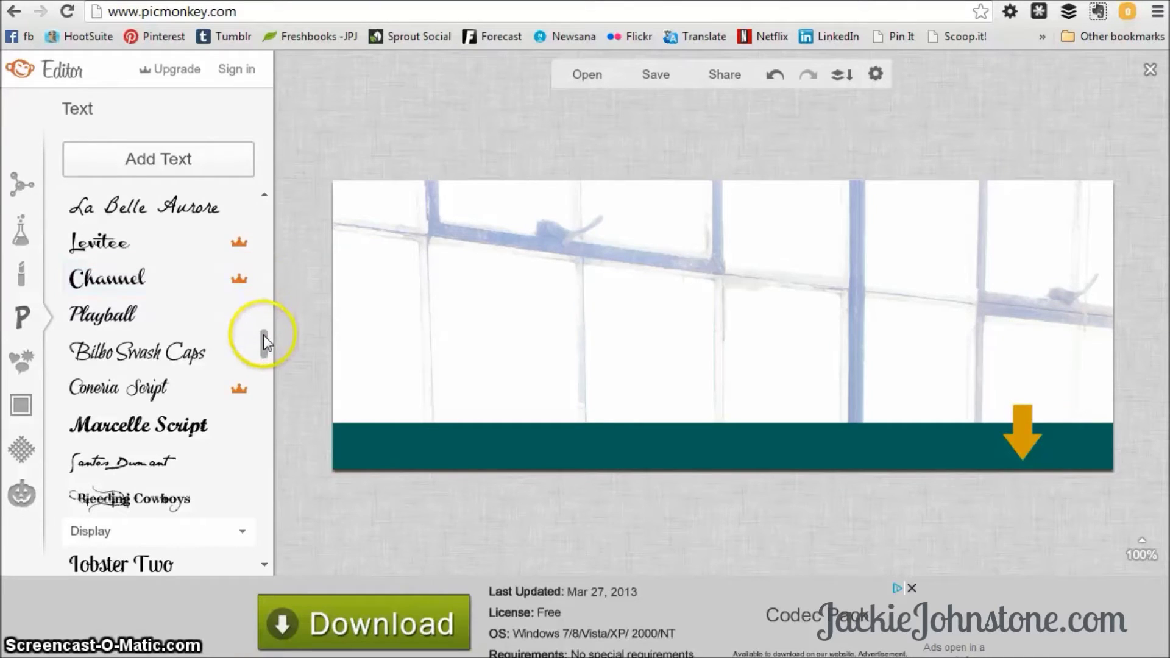
drag(263, 336, 259, 372)
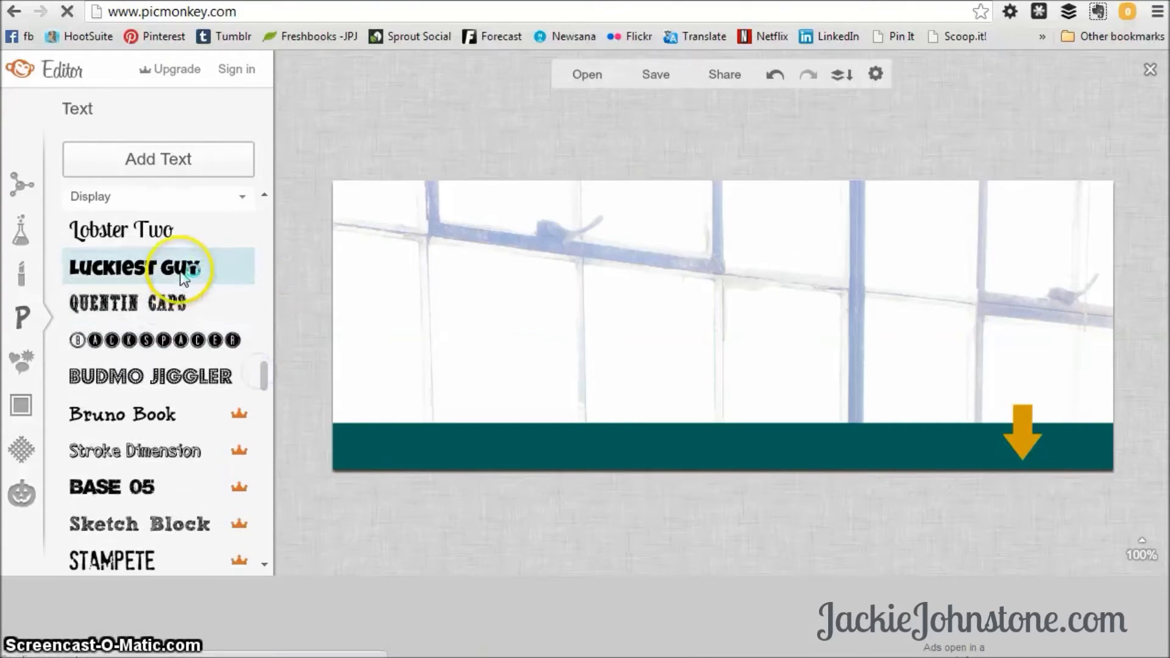
click(162, 237)
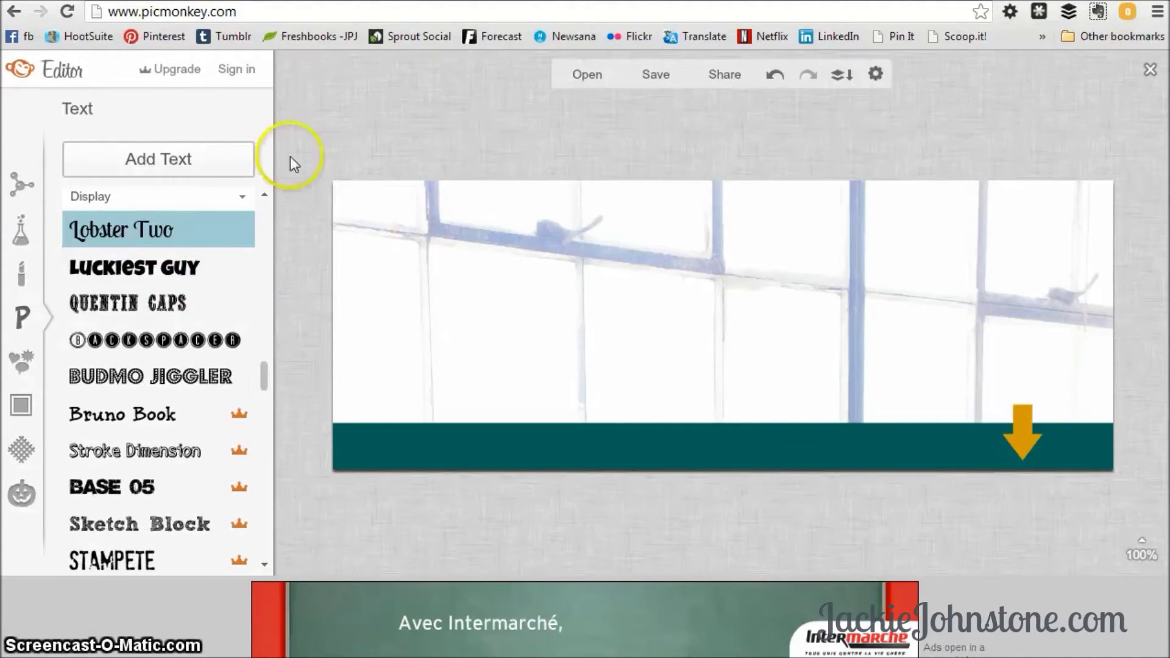
Add a text box with the owner's name and colour it dark gray.
click(197, 156)
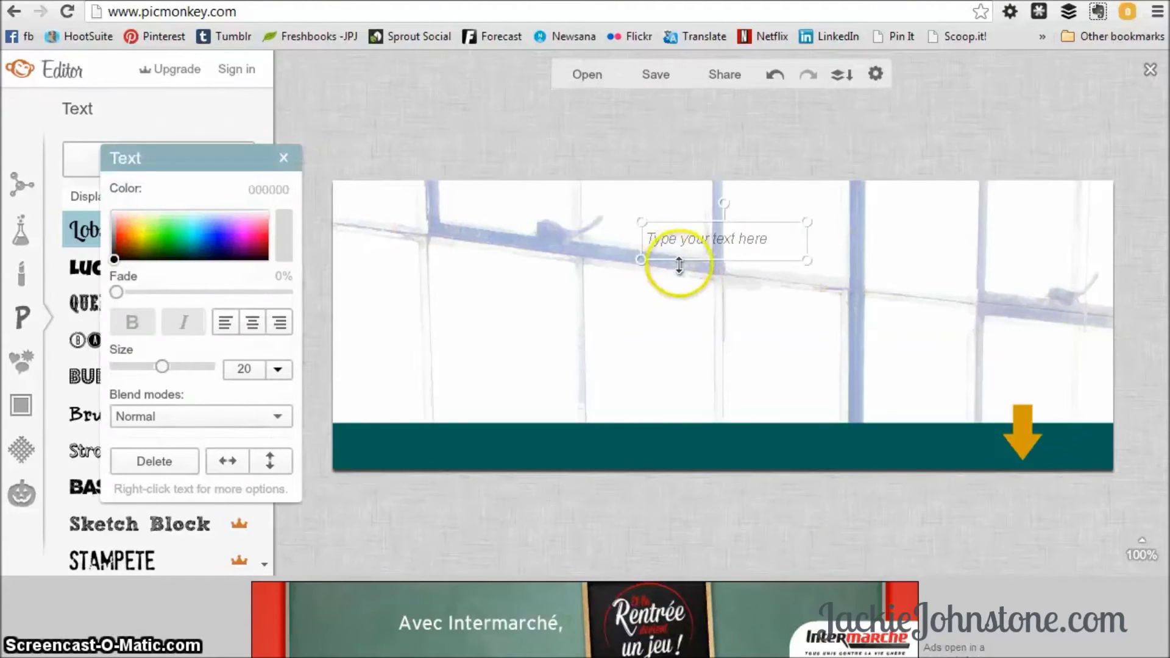
click(649, 247)
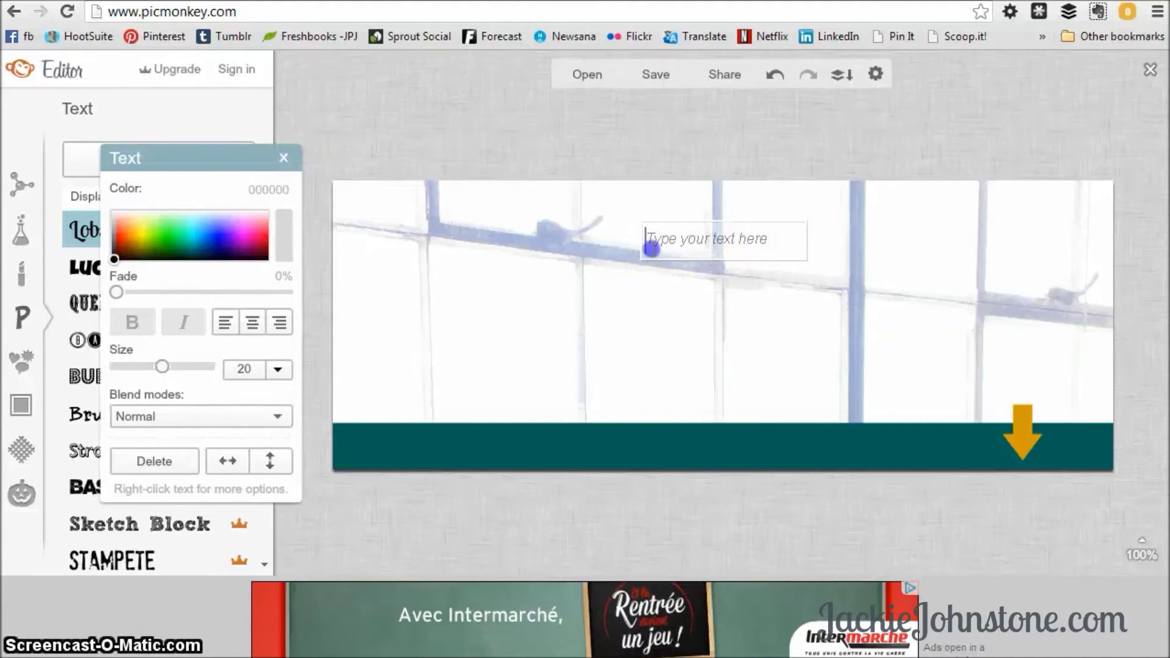
click(934, 255)
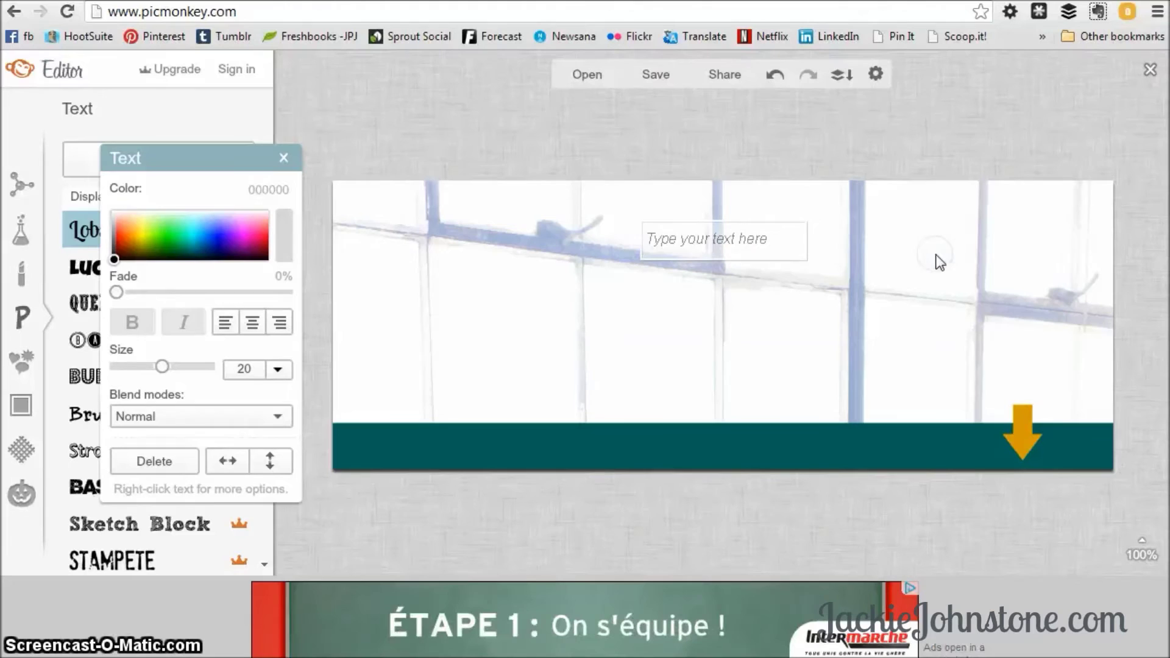
text(Jackie Johnstone)
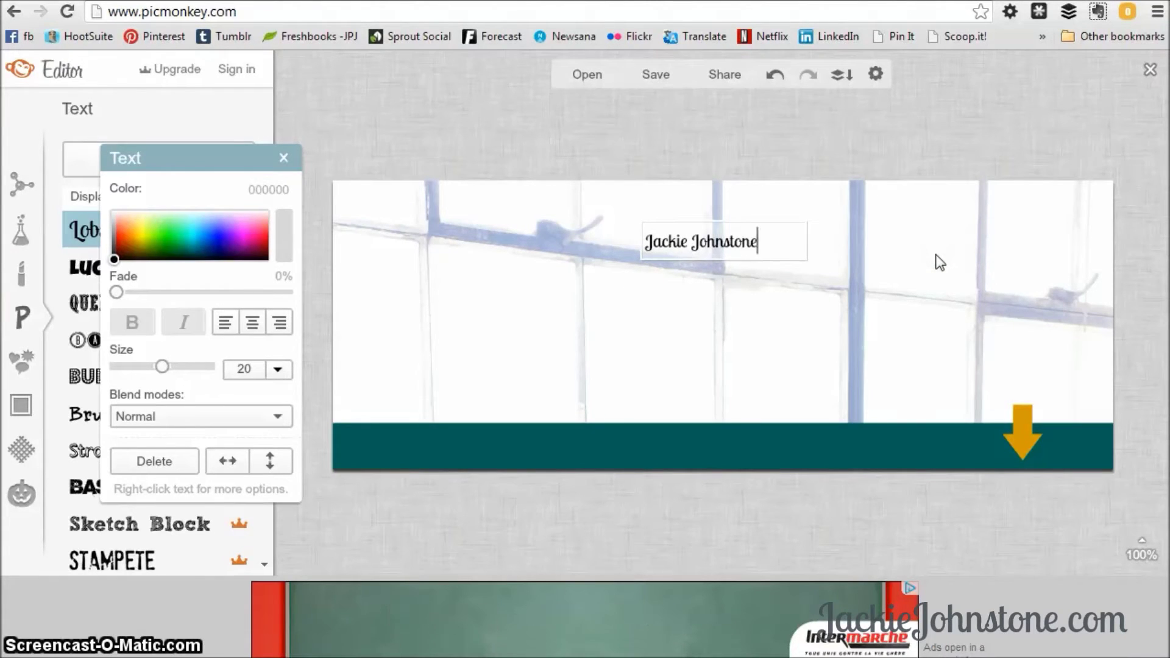
drag(771, 230, 605, 243)
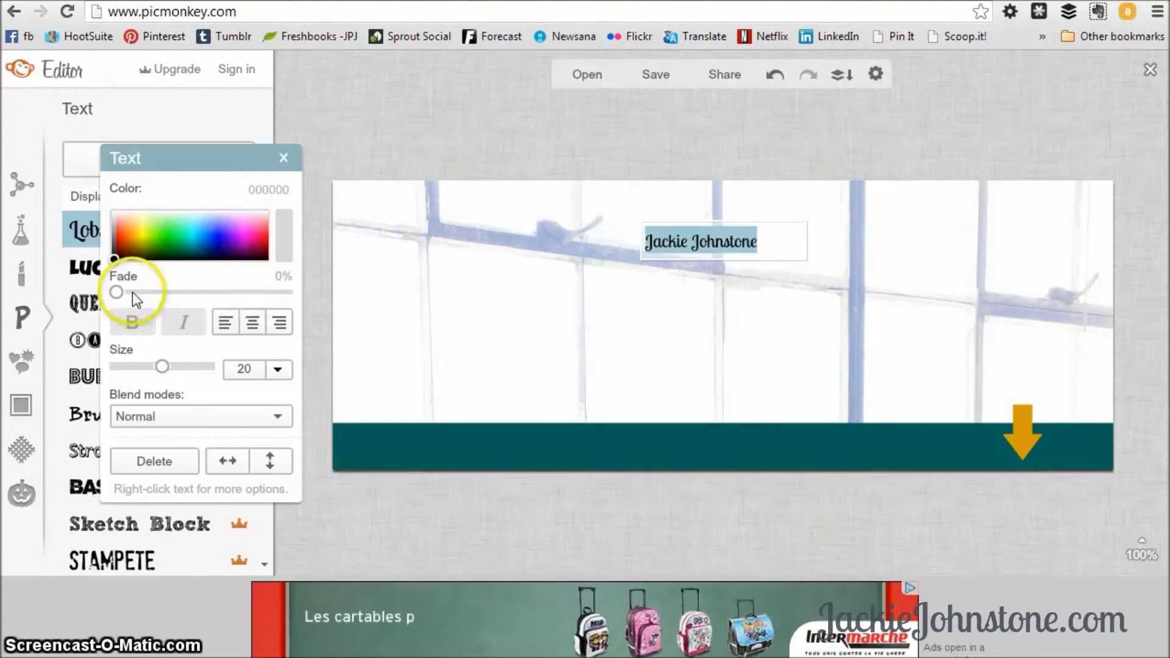
drag(115, 262, 109, 245)
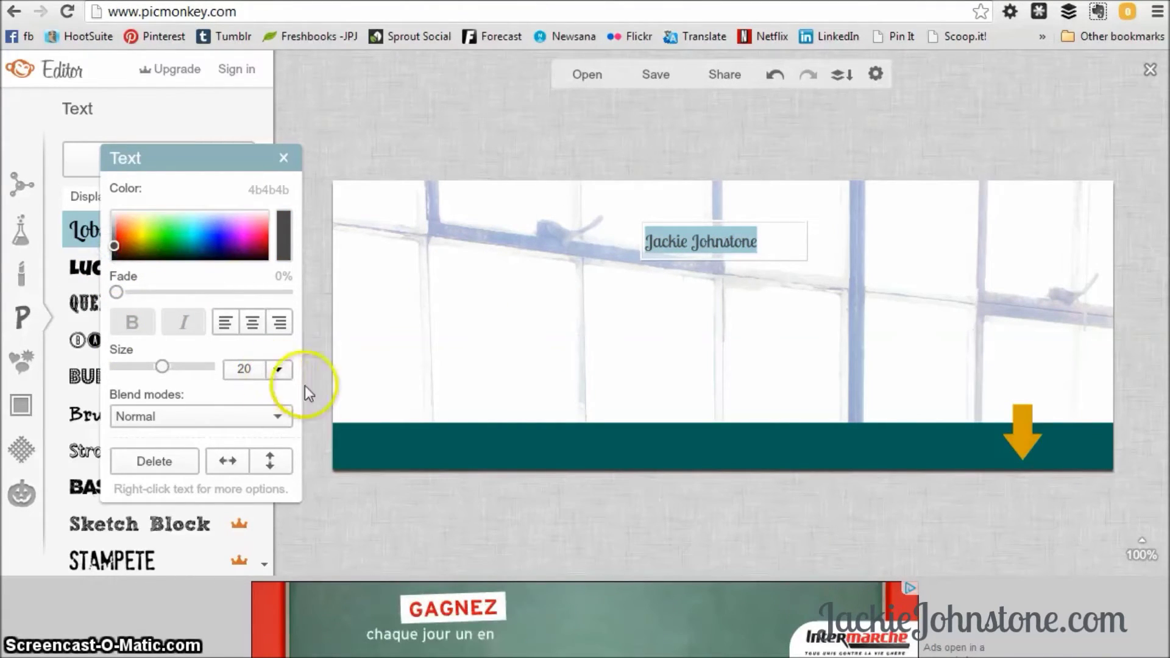
Enlarge the name to size 58 and position it at the upper right.
click(796, 269)
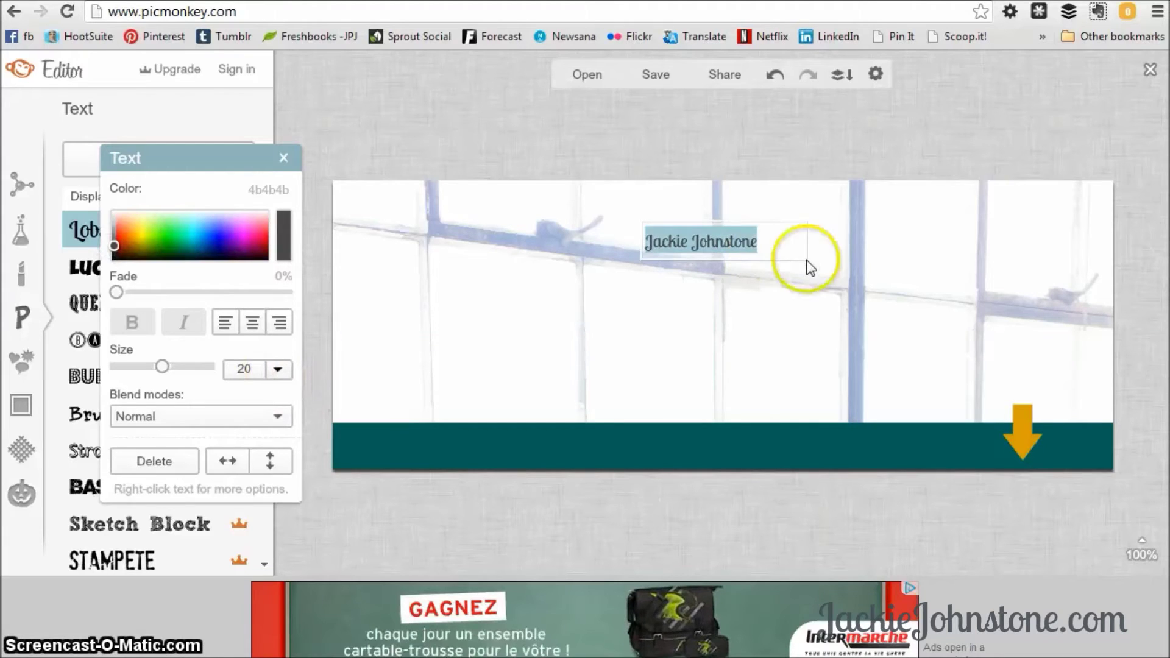
drag(810, 267, 1121, 426)
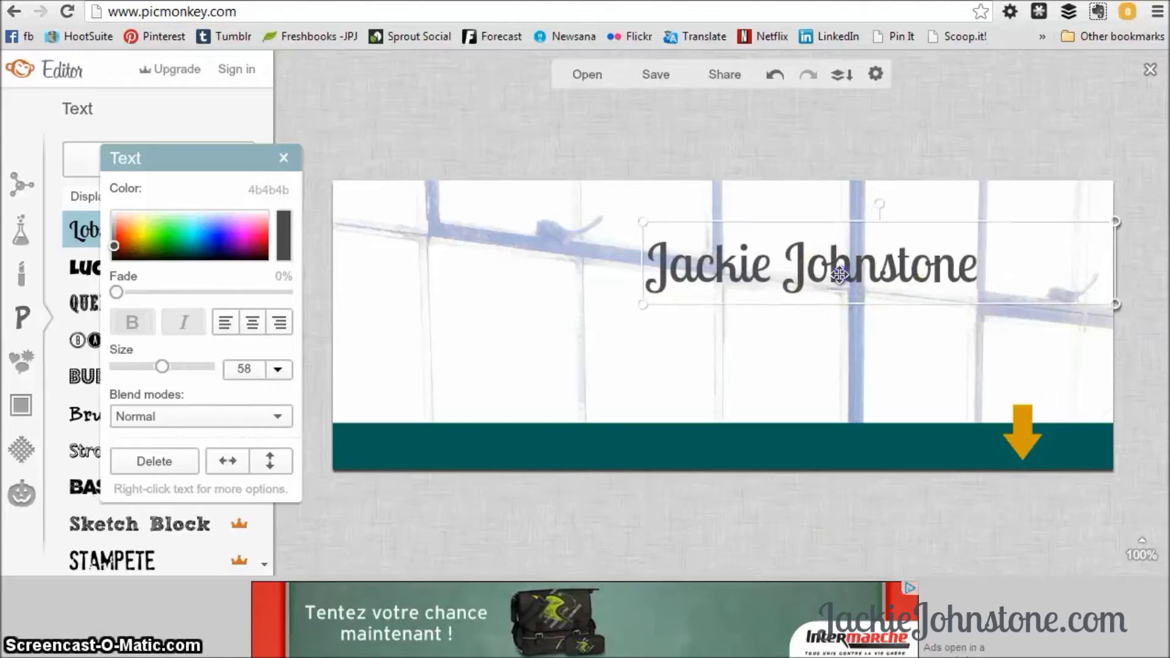
mouse_move(895, 257)
mouse_down()
mouse_move(878, 261)
mouse_move(911, 263)
mouse_up()
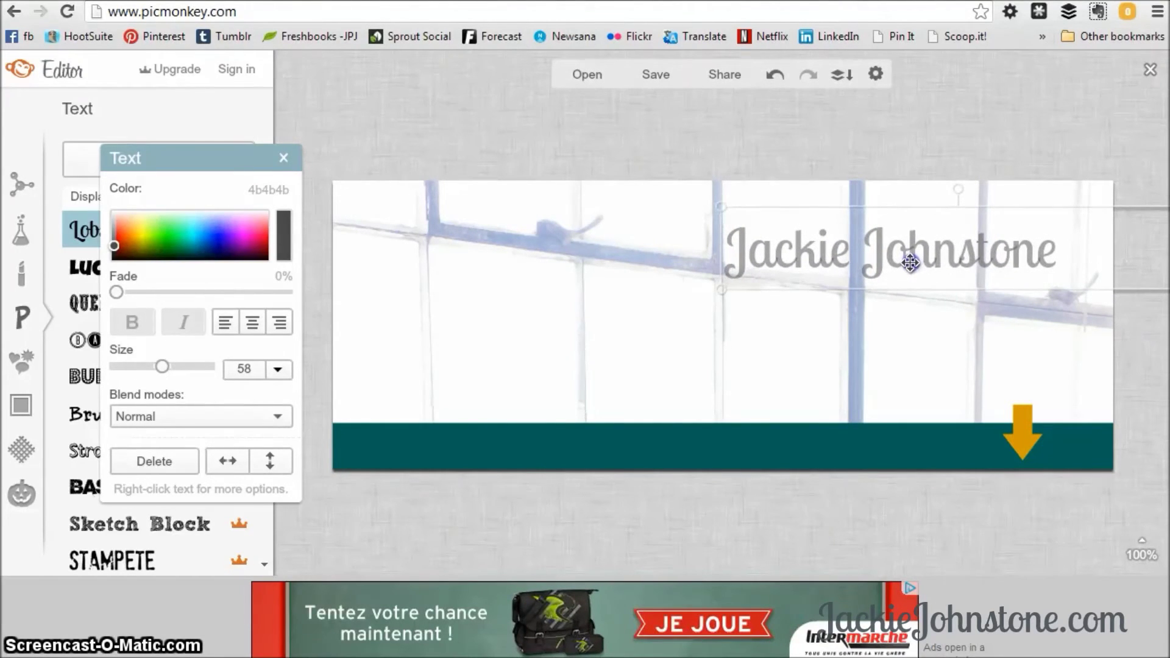
click(920, 350)
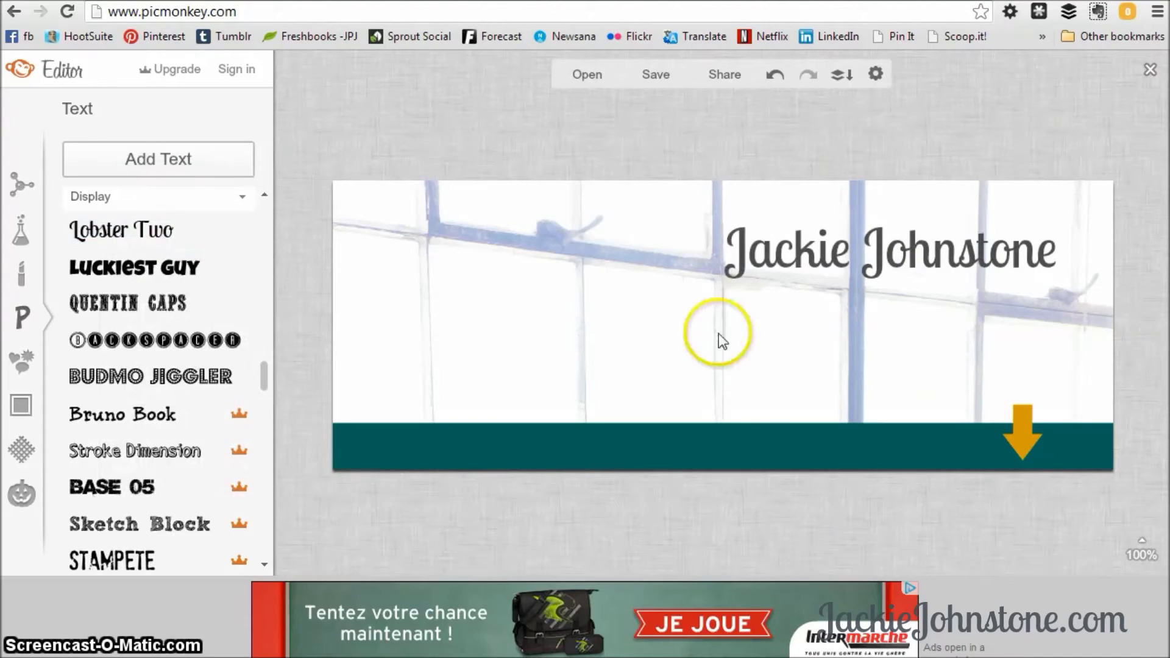
Add a Didact Gothic text box reading 'Social+Digital help' / '{in plain English}' on two lines.
drag(262, 376, 277, 199)
click(189, 234)
click(168, 165)
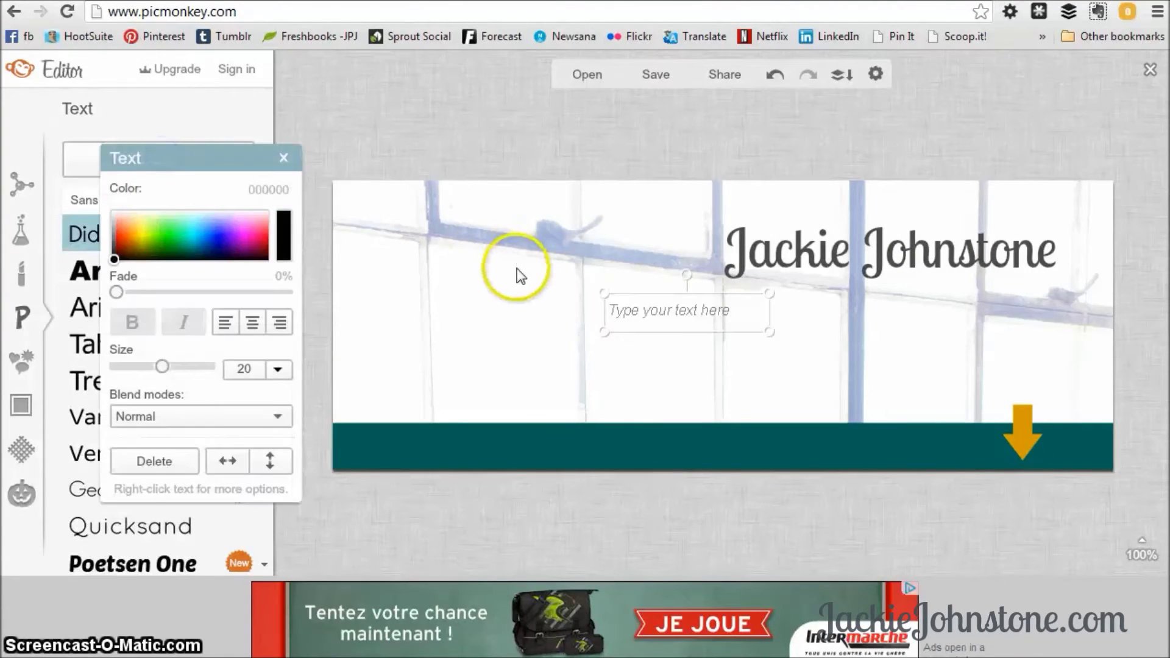
text(Social)
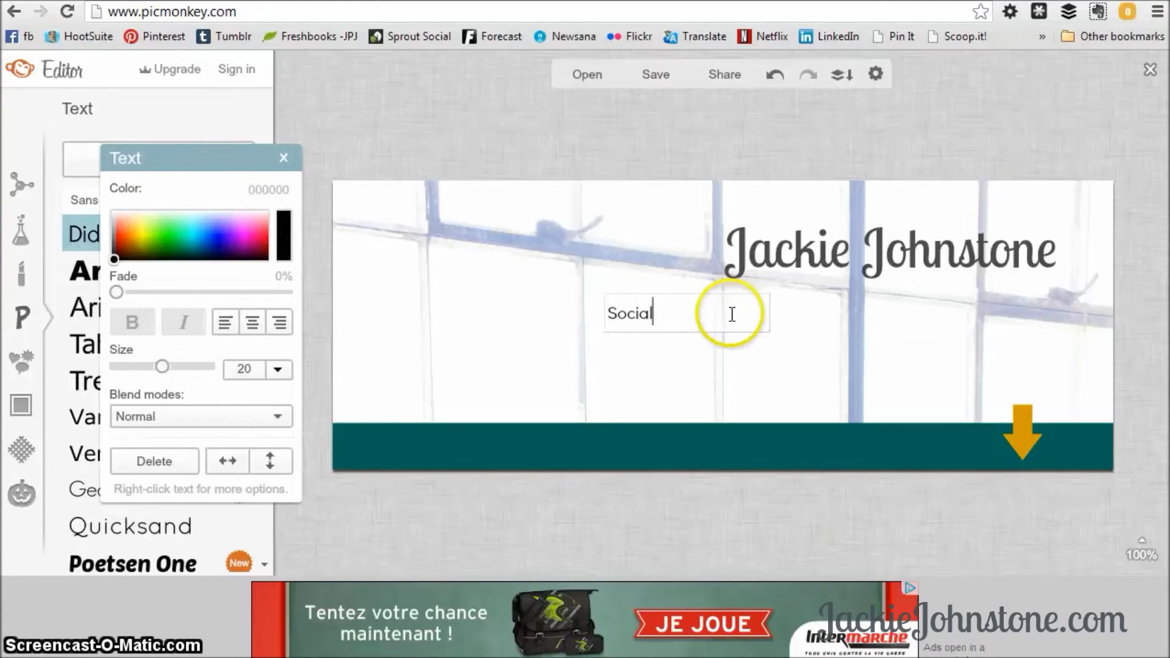
text(+Digital help)
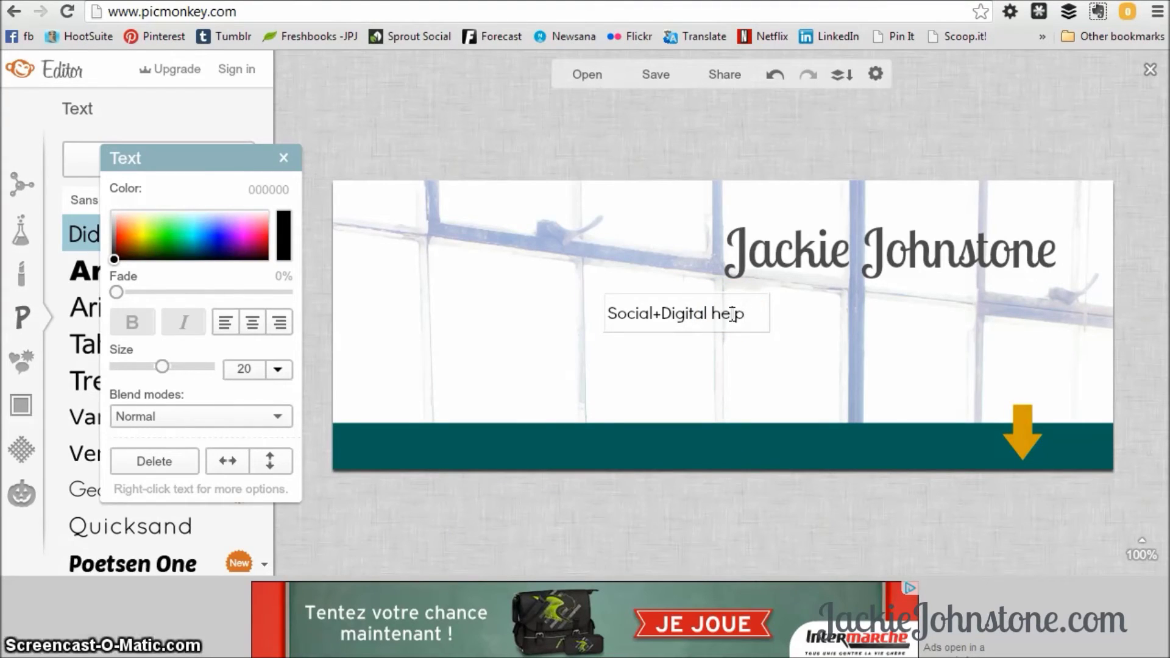
key(Return)
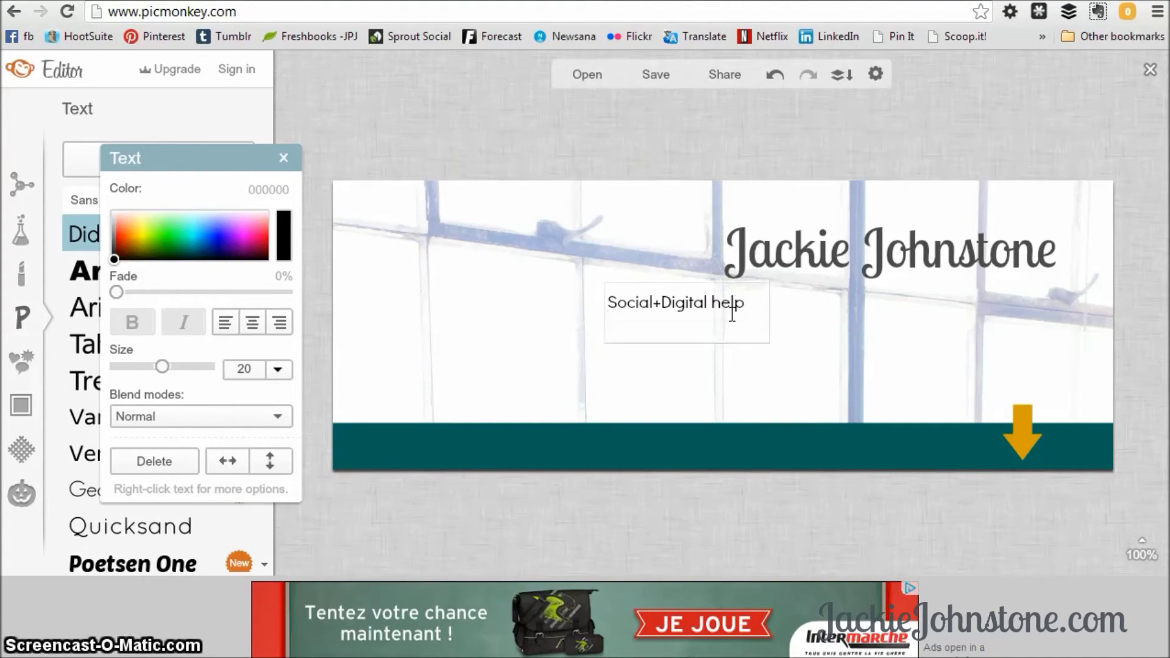
text({in pla)
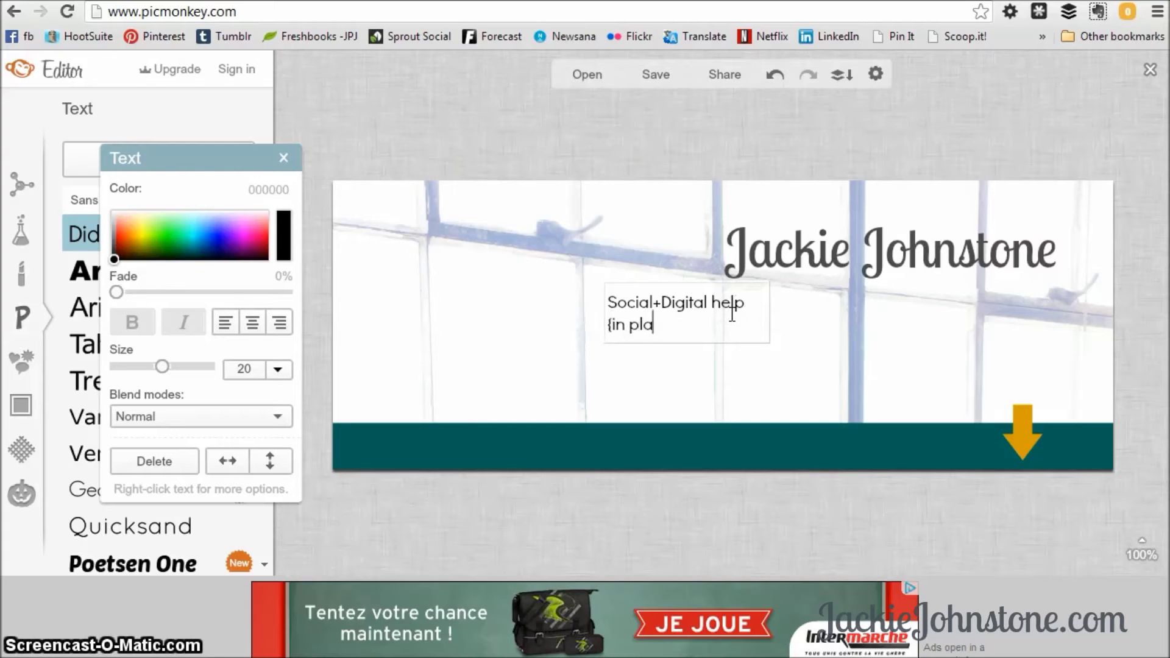
text(in English)
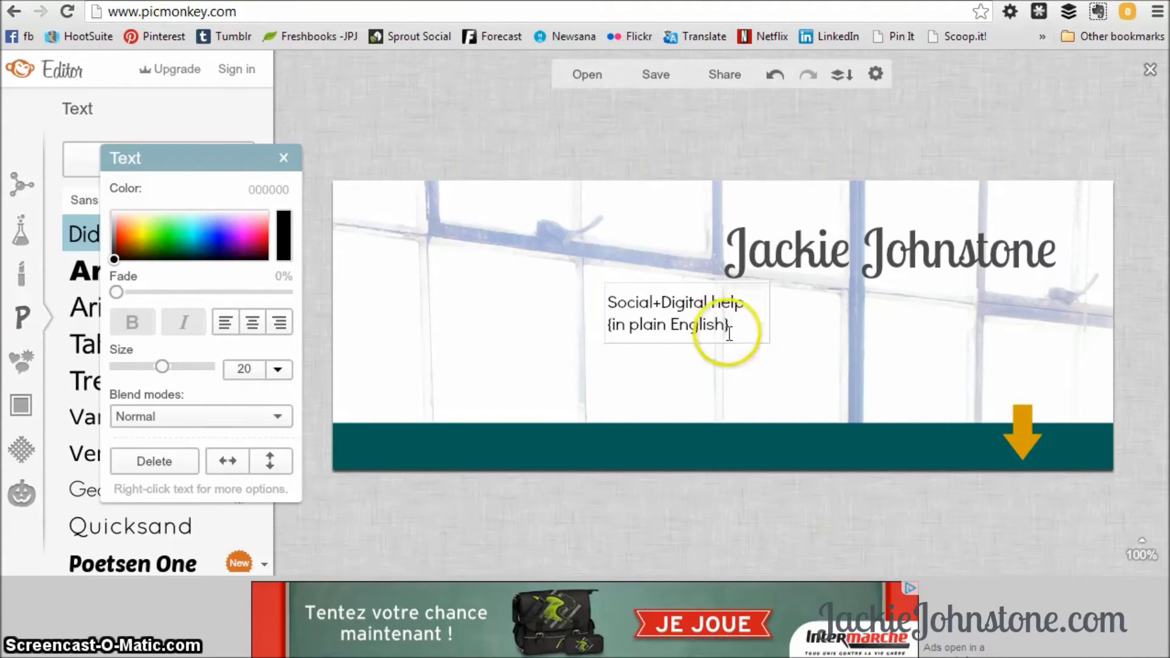
Colour the subtitle text teal (00726a).
drag(729, 334, 602, 301)
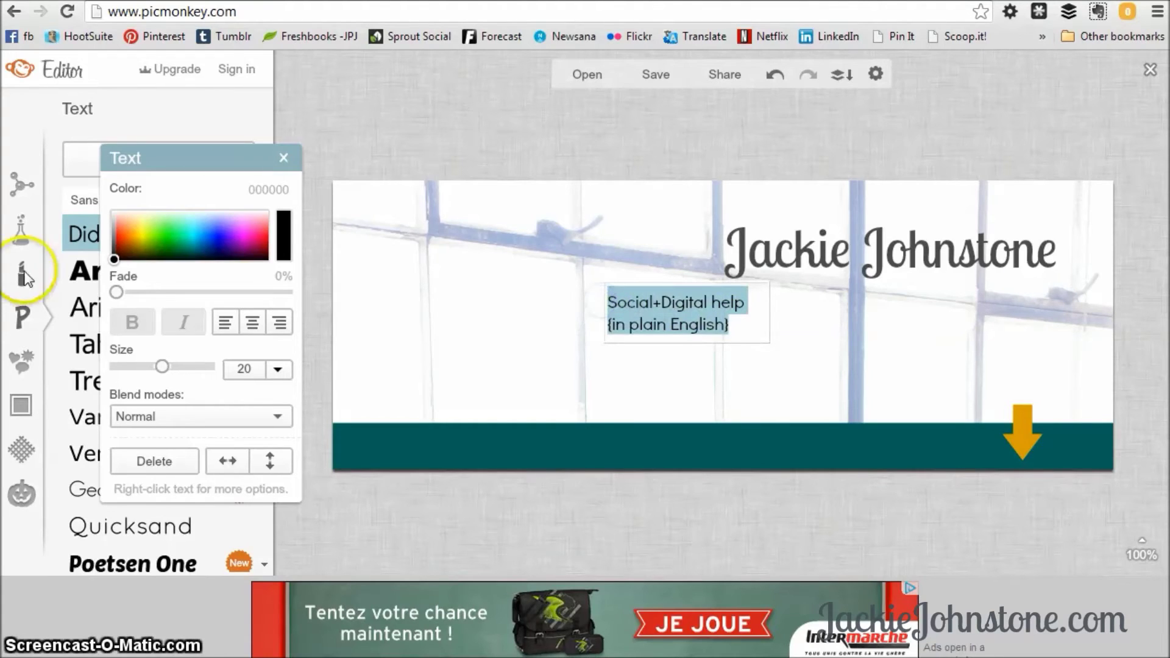
drag(149, 253, 175, 256)
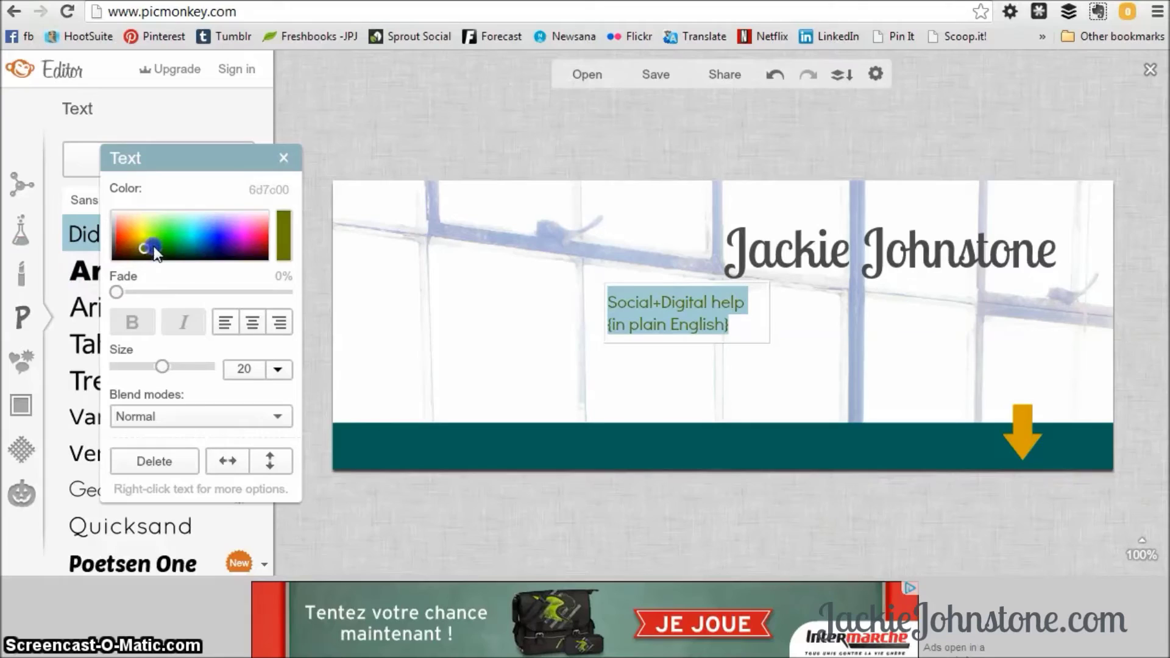
drag(157, 254, 192, 256)
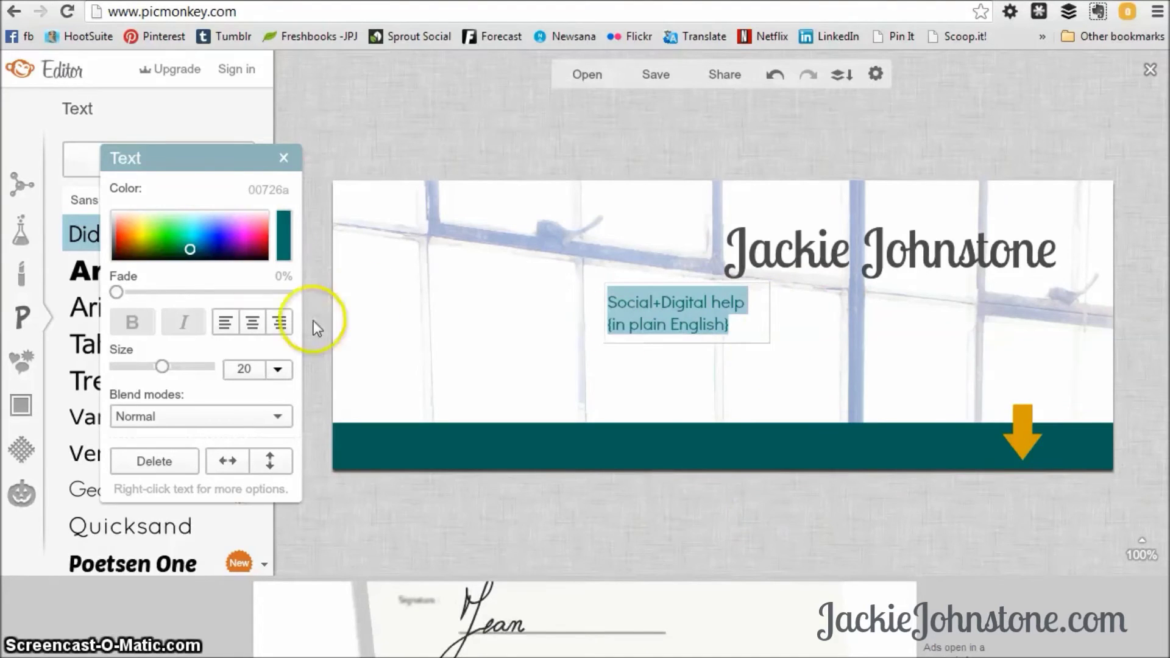
click(785, 364)
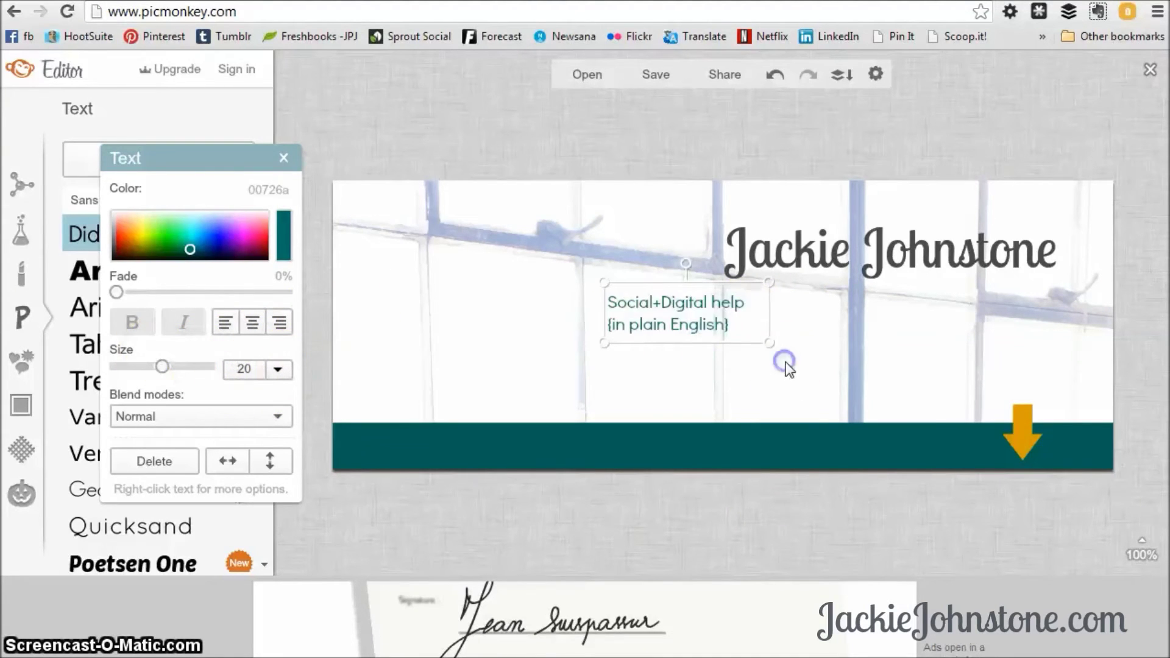
Enlarge the tagline to size 28, right-align it, and tuck it beneath the name.
drag(769, 342, 995, 390)
drag(836, 350, 930, 339)
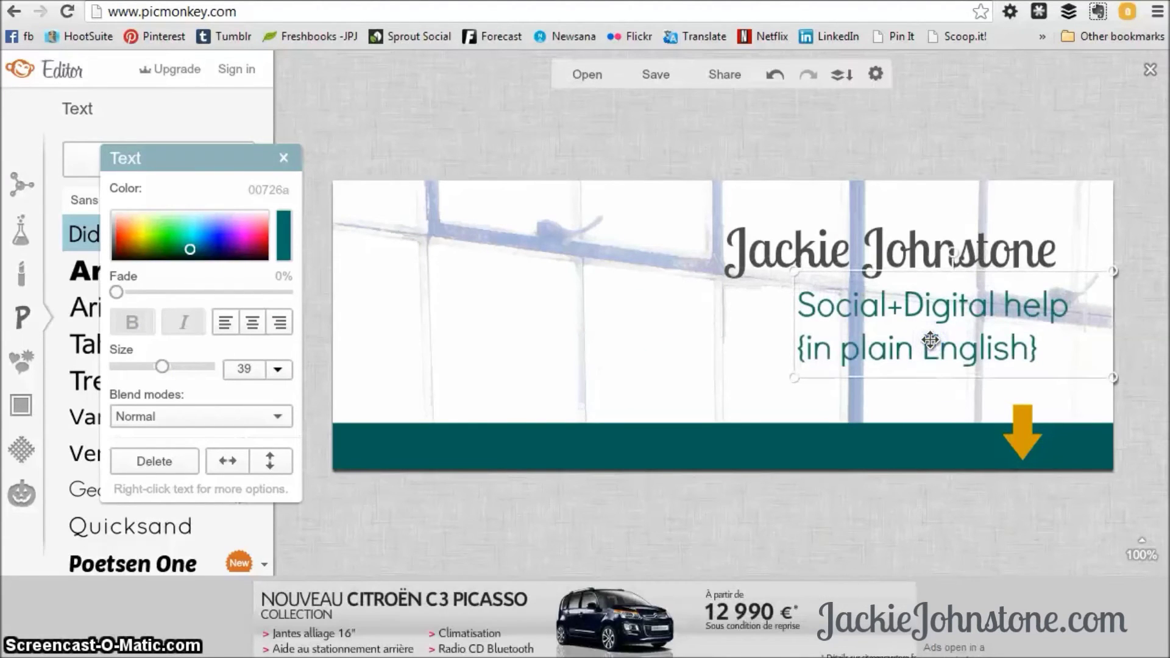
click(280, 323)
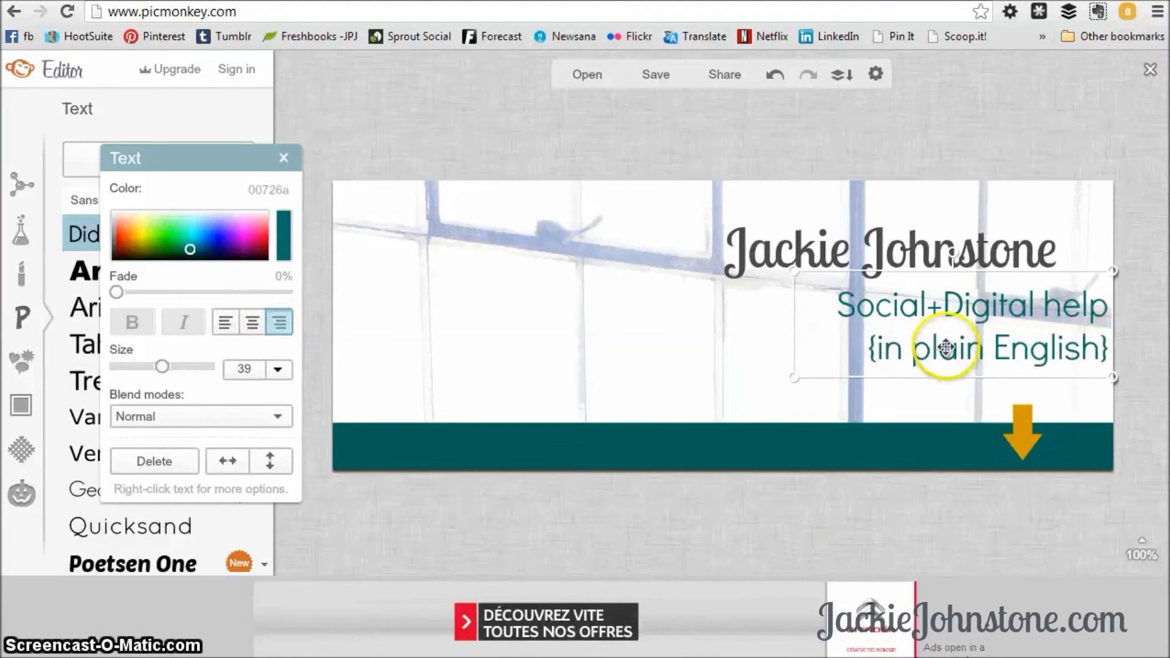
drag(962, 355, 922, 359)
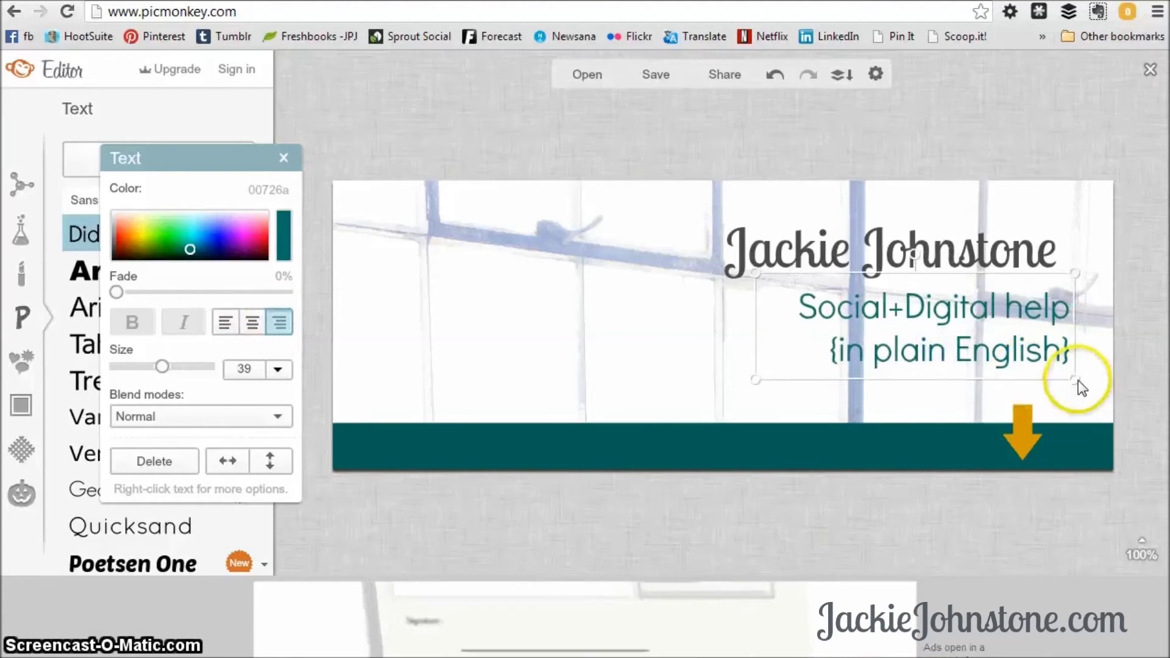
drag(755, 377, 827, 363)
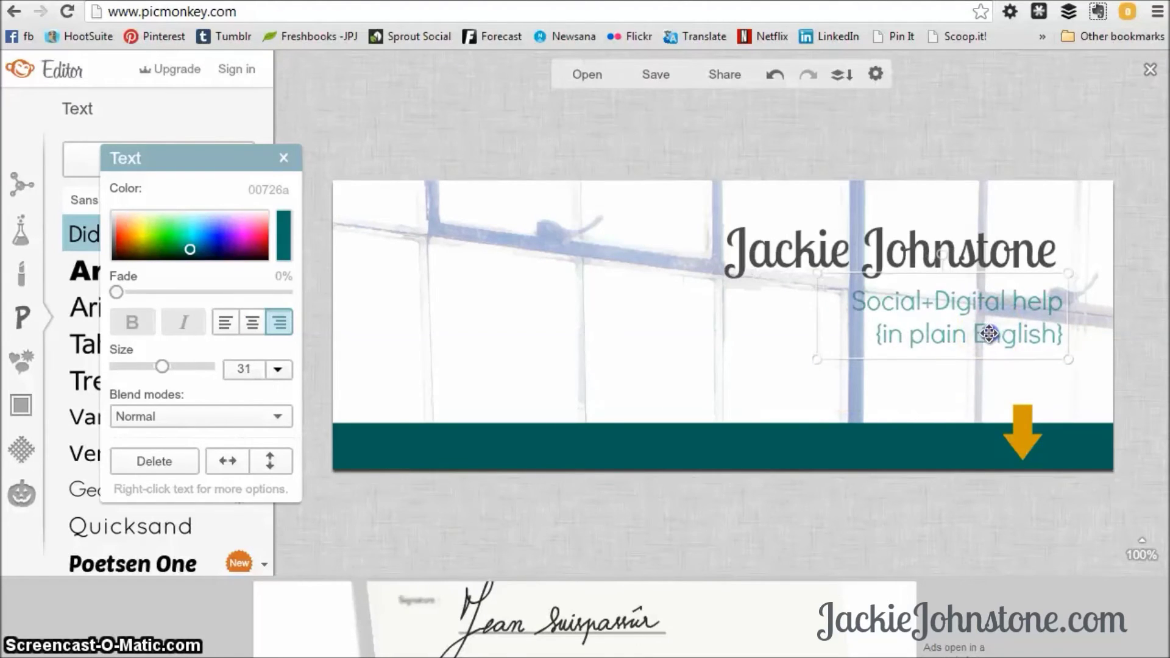
drag(967, 348, 961, 341)
drag(817, 352, 832, 371)
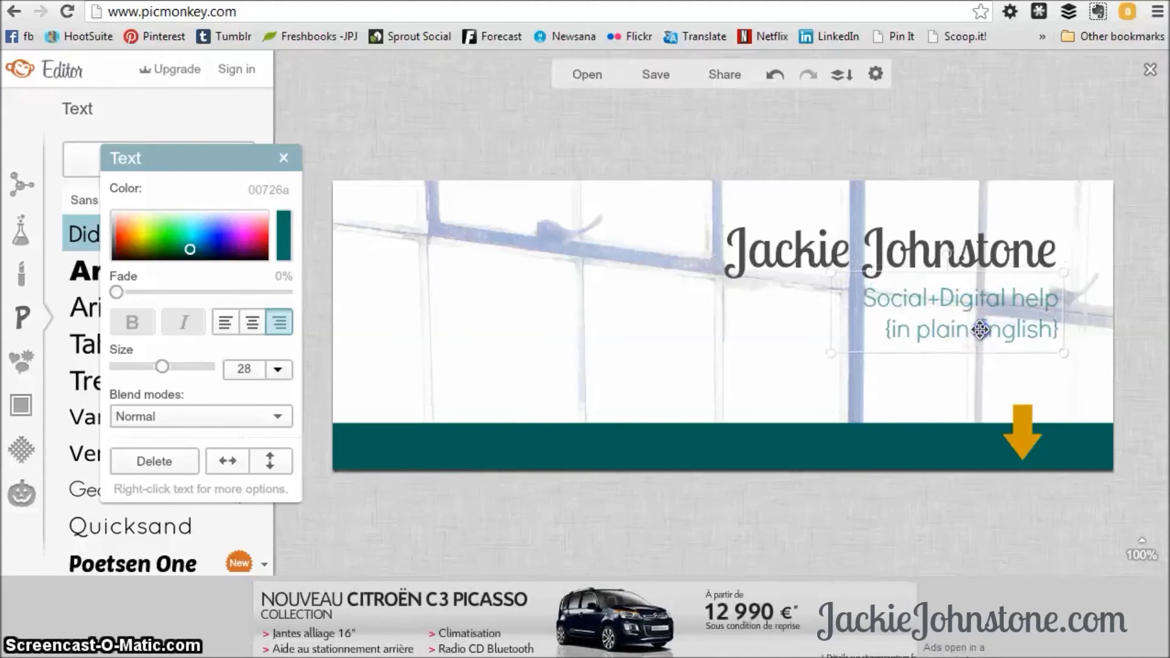
double_click(979, 328)
click(963, 414)
click(641, 360)
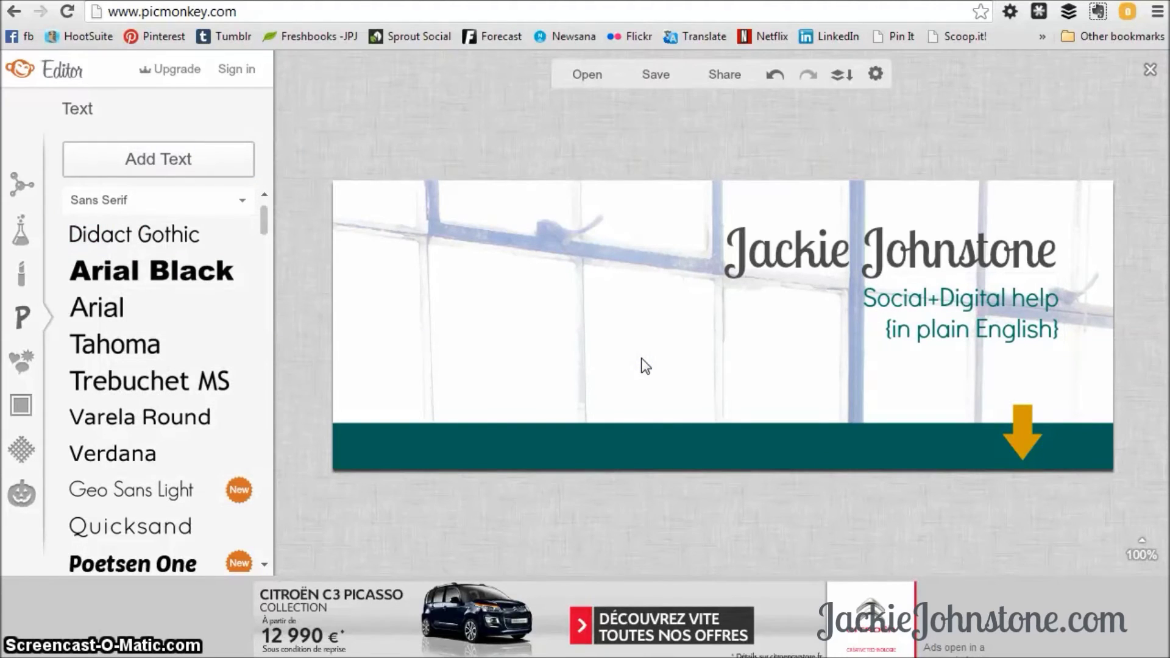
Add a Lobster Two text box with 'Create social media you can be proud of!' on the banner.
mouse_move(581, 423)
mouse_down()
mouse_move(436, 457)
mouse_move(988, 452)
mouse_move(552, 451)
mouse_up()
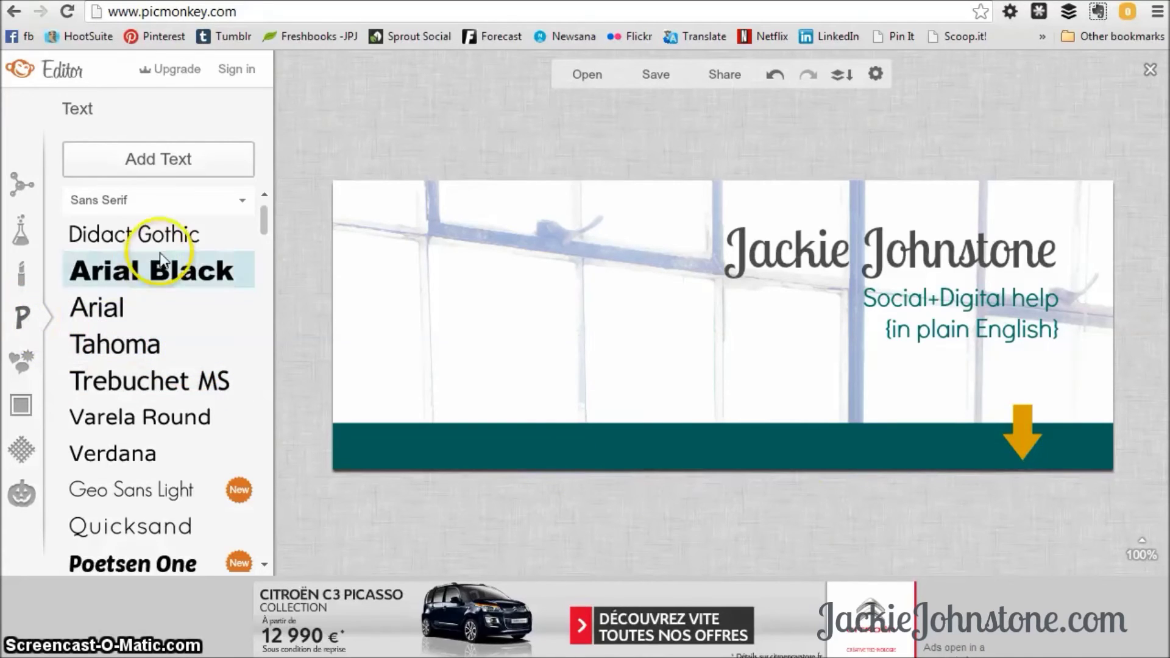
drag(265, 225, 254, 375)
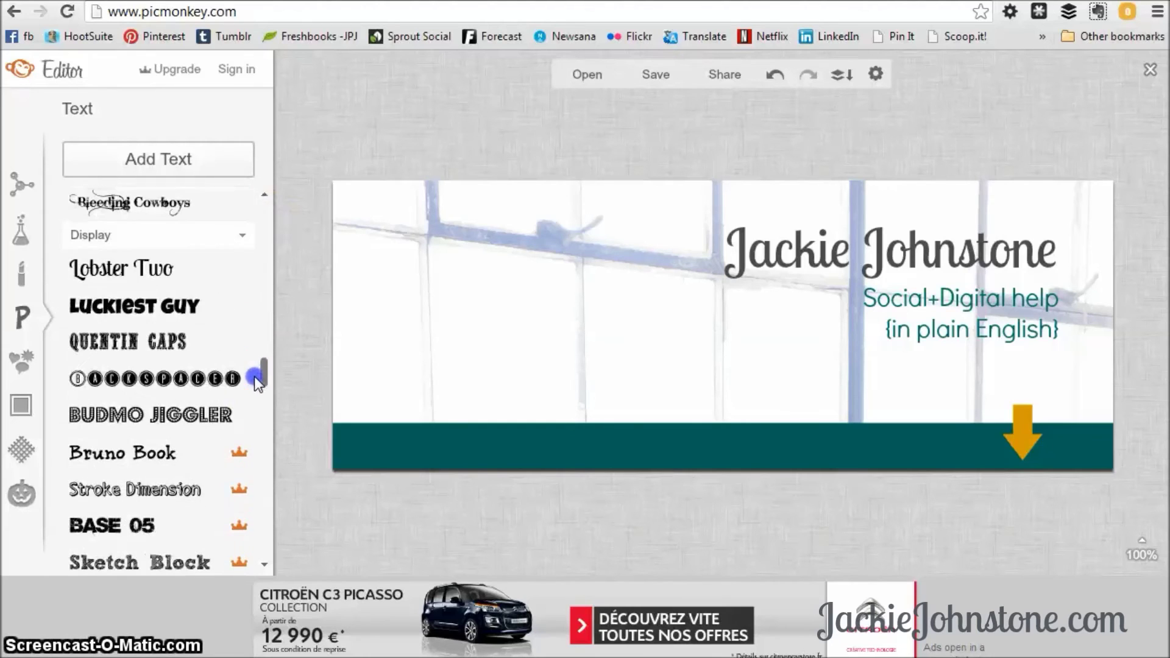
click(116, 269)
click(169, 157)
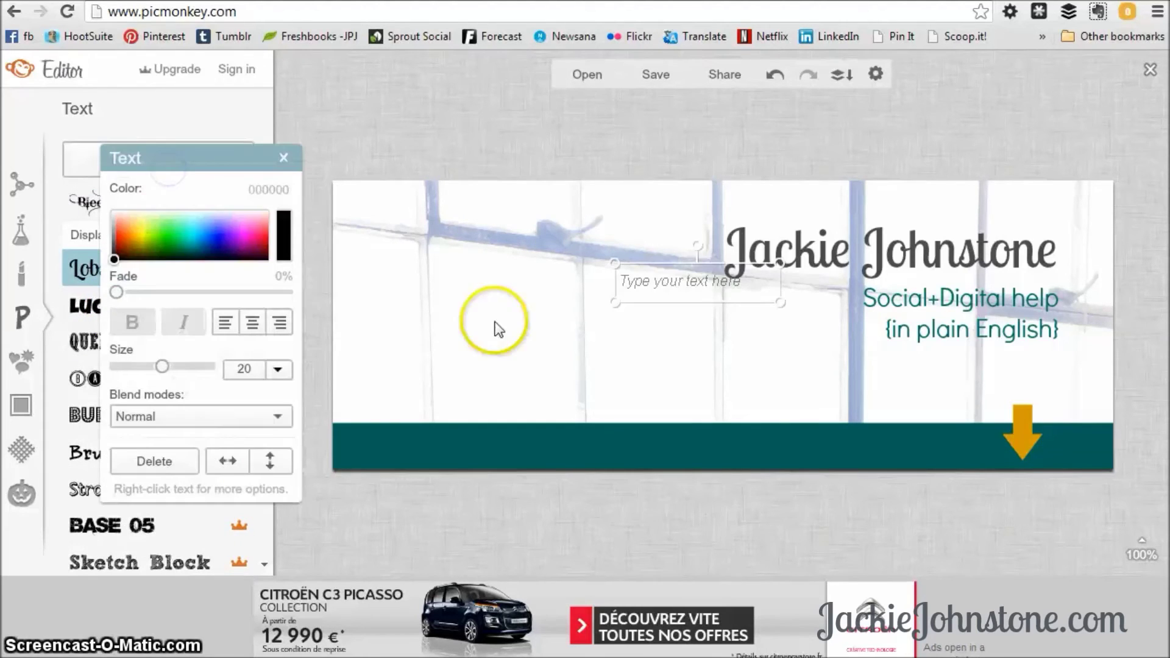
click(660, 282)
text(Create)
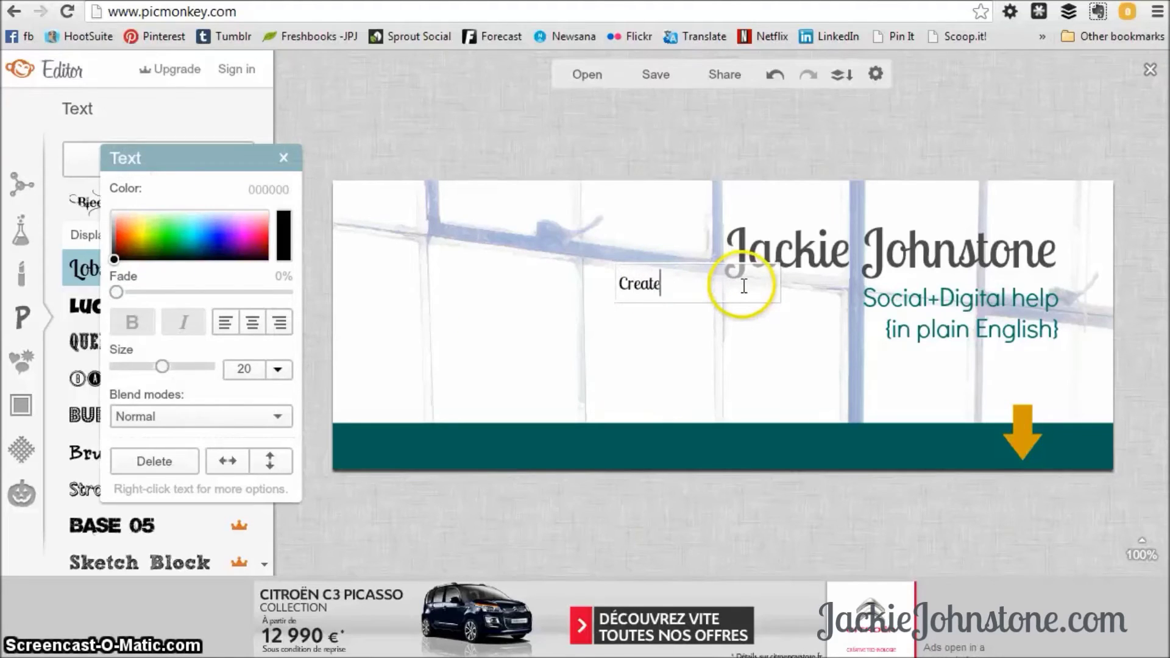
text( social in)
text(dia )
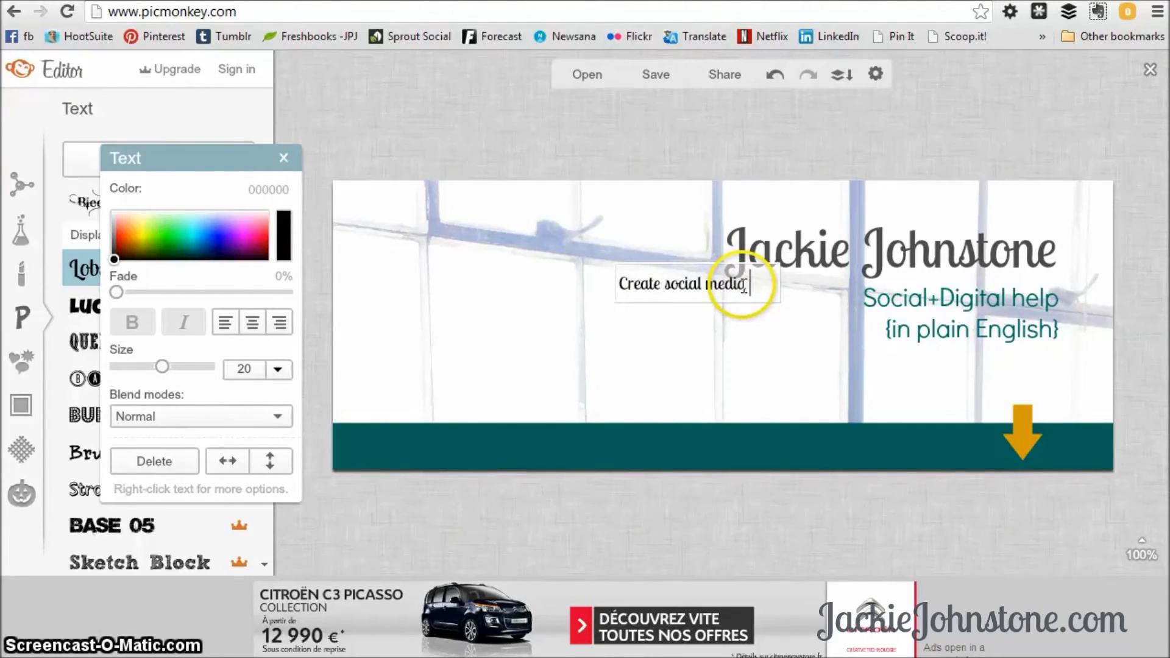
text(you can be proud of!)
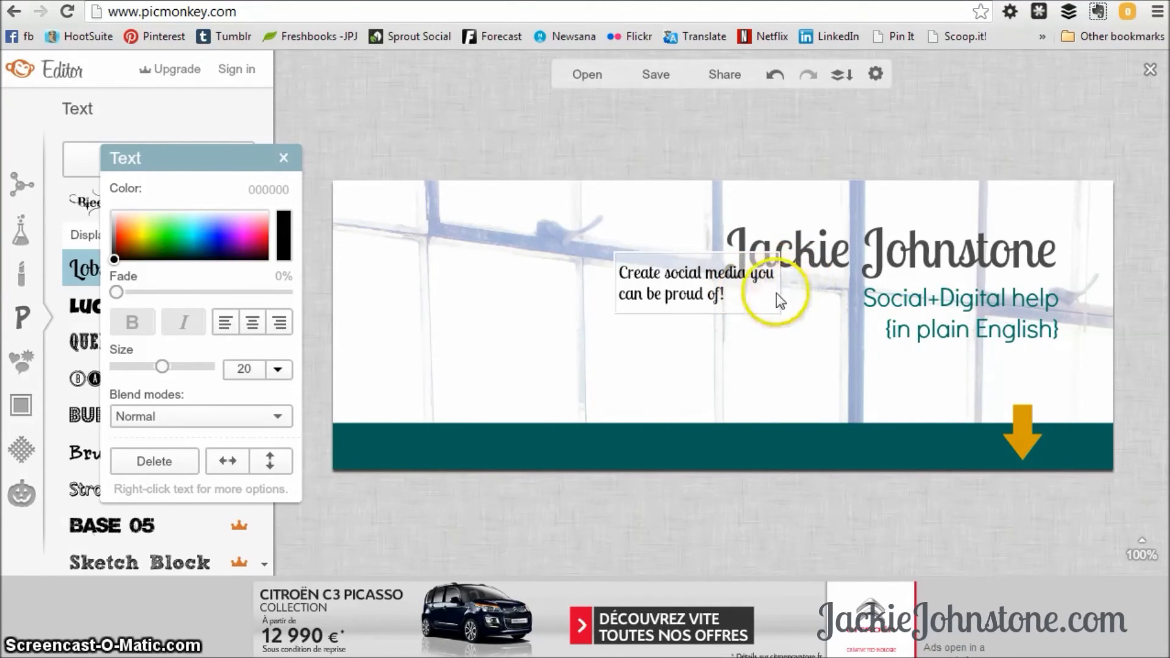
click(768, 303)
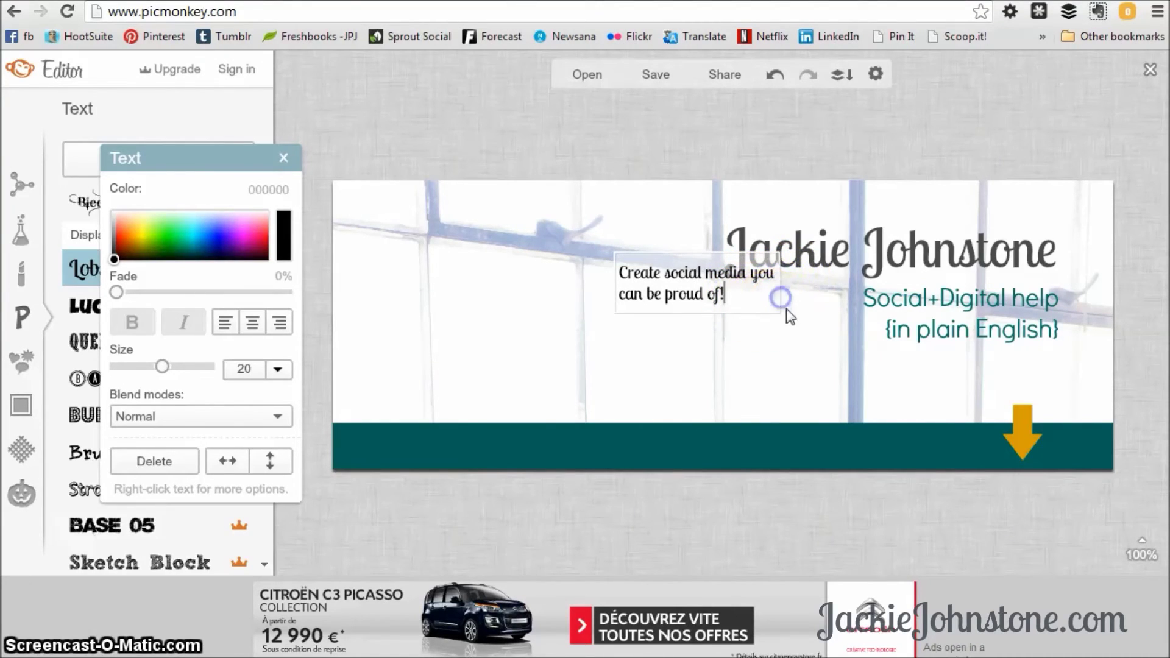
click(735, 297)
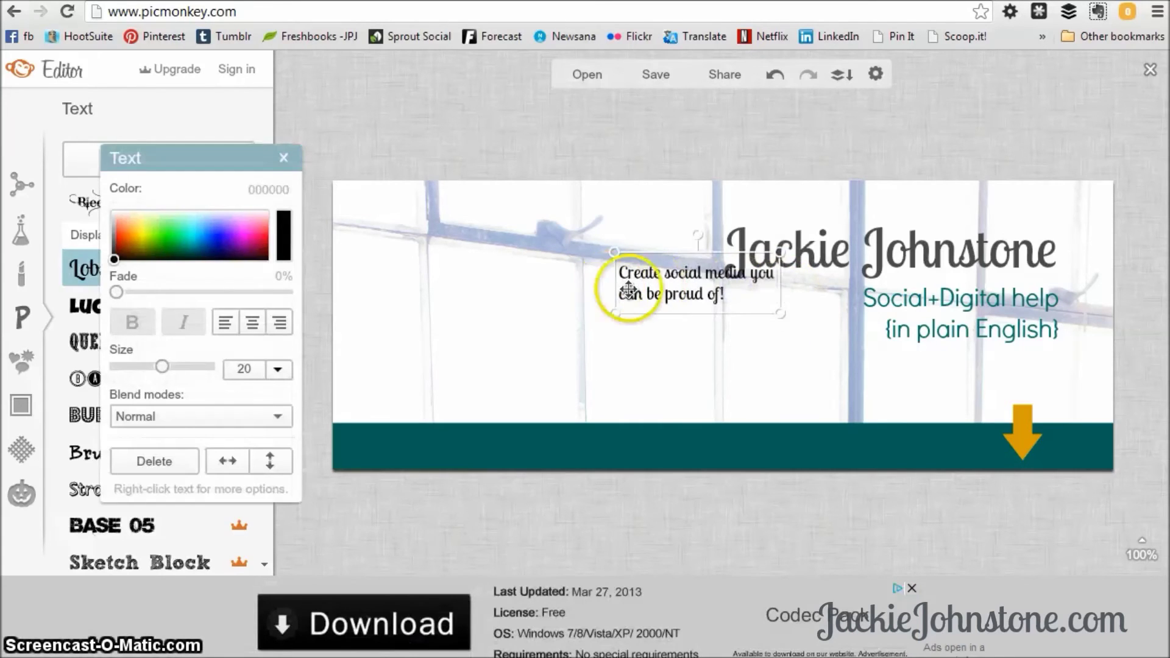
drag(615, 285, 742, 429)
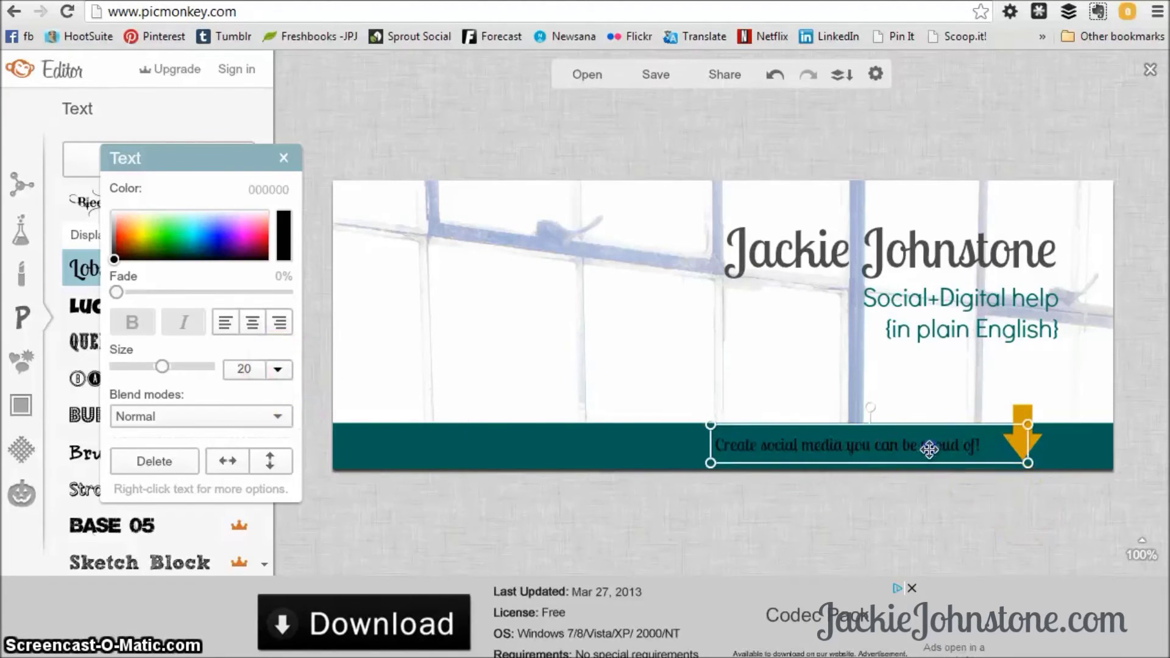
Set the slogan's text size to 24.
click(973, 448)
drag(988, 444, 694, 426)
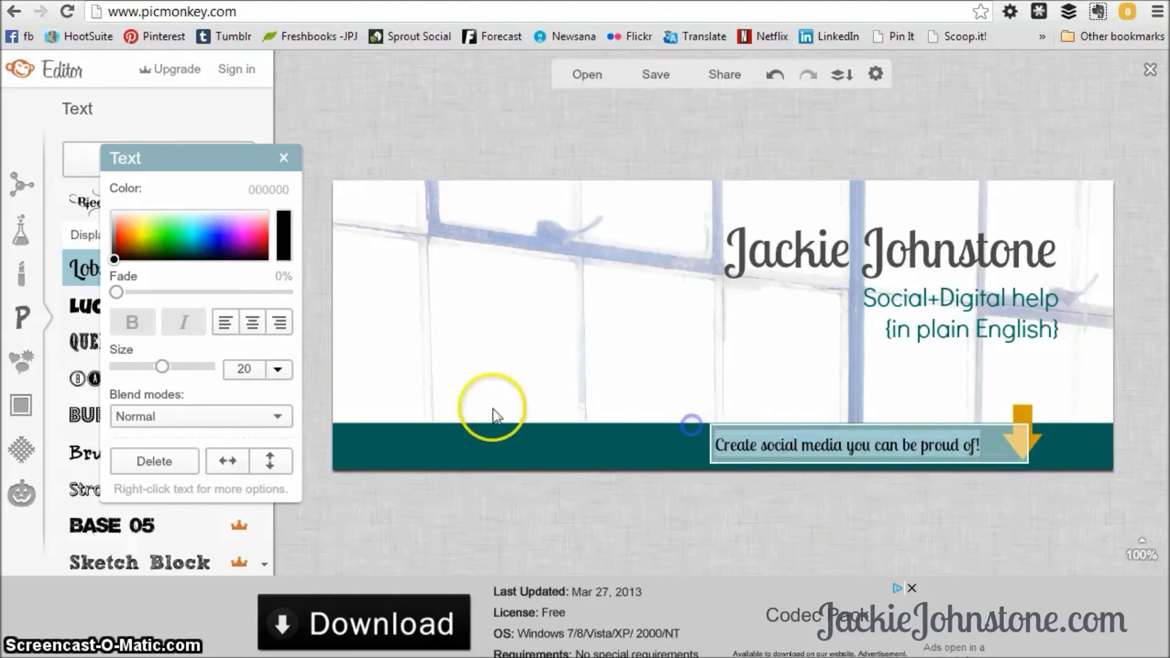
click(278, 370)
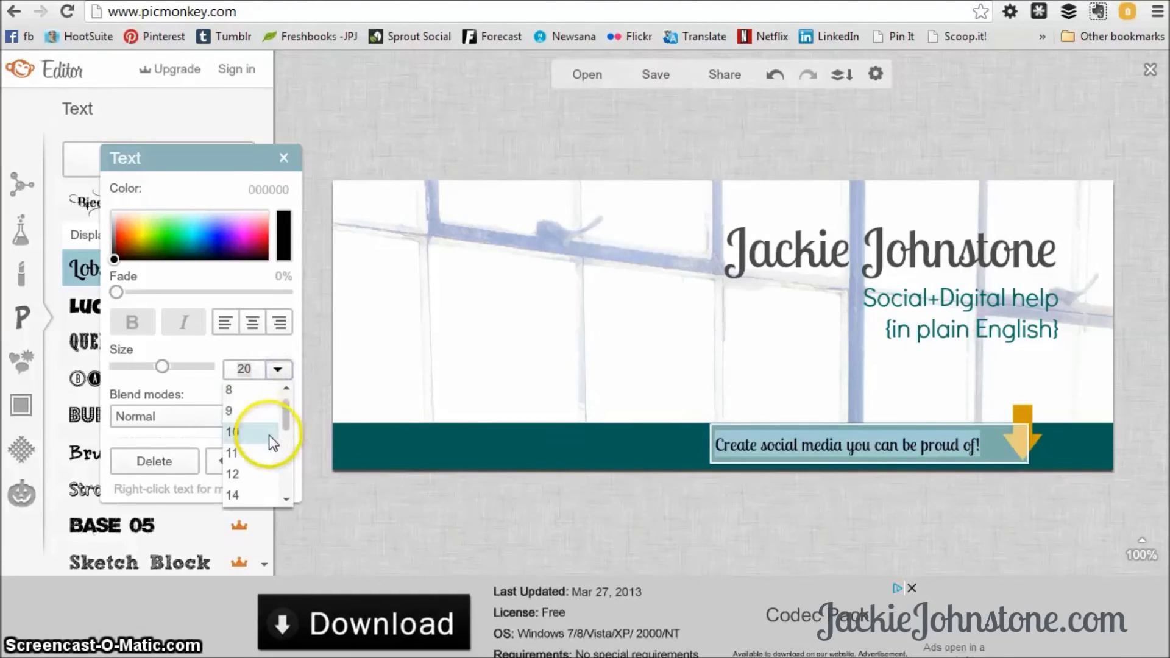
drag(289, 449, 287, 466)
click(261, 495)
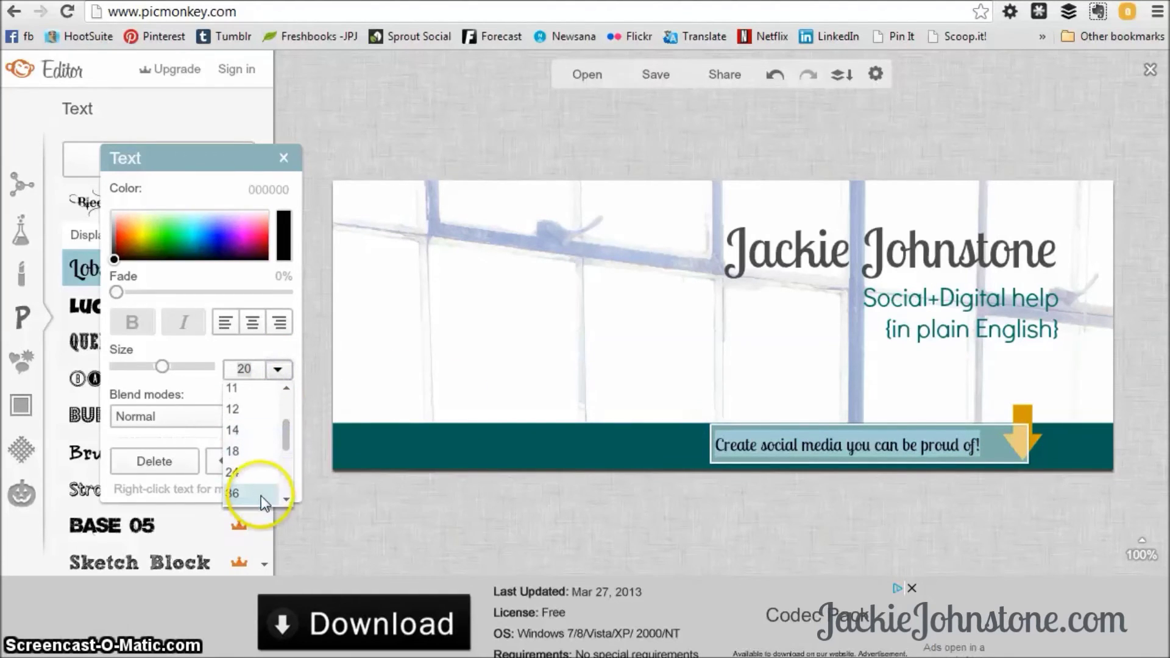
text(24)
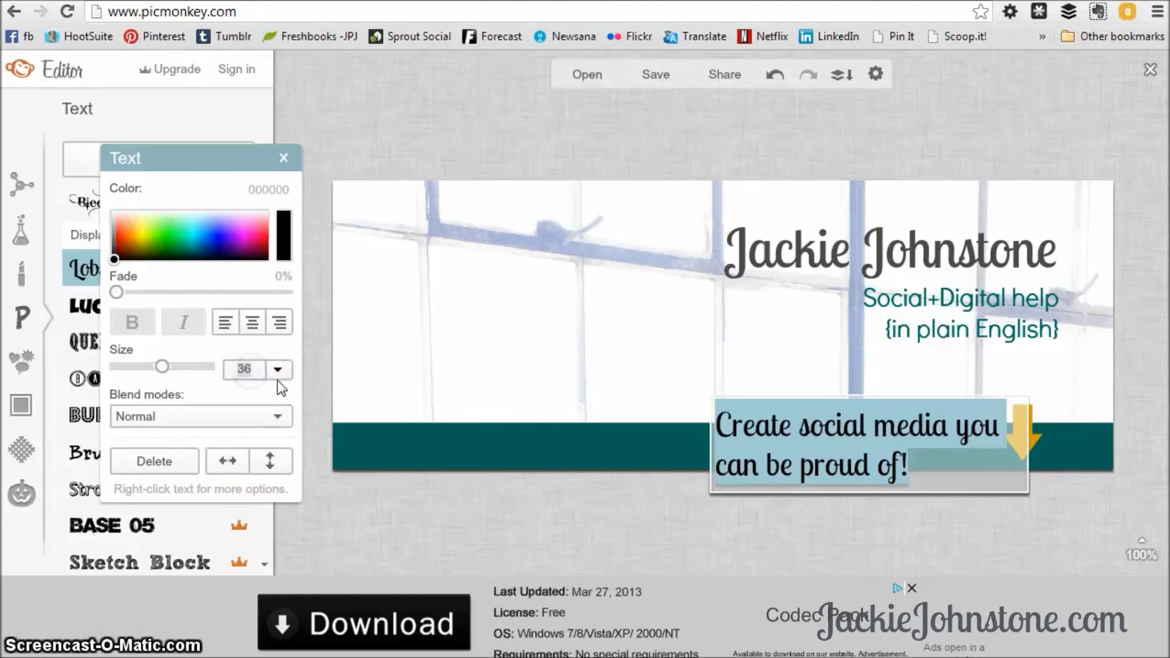
click(282, 373)
key(Return)
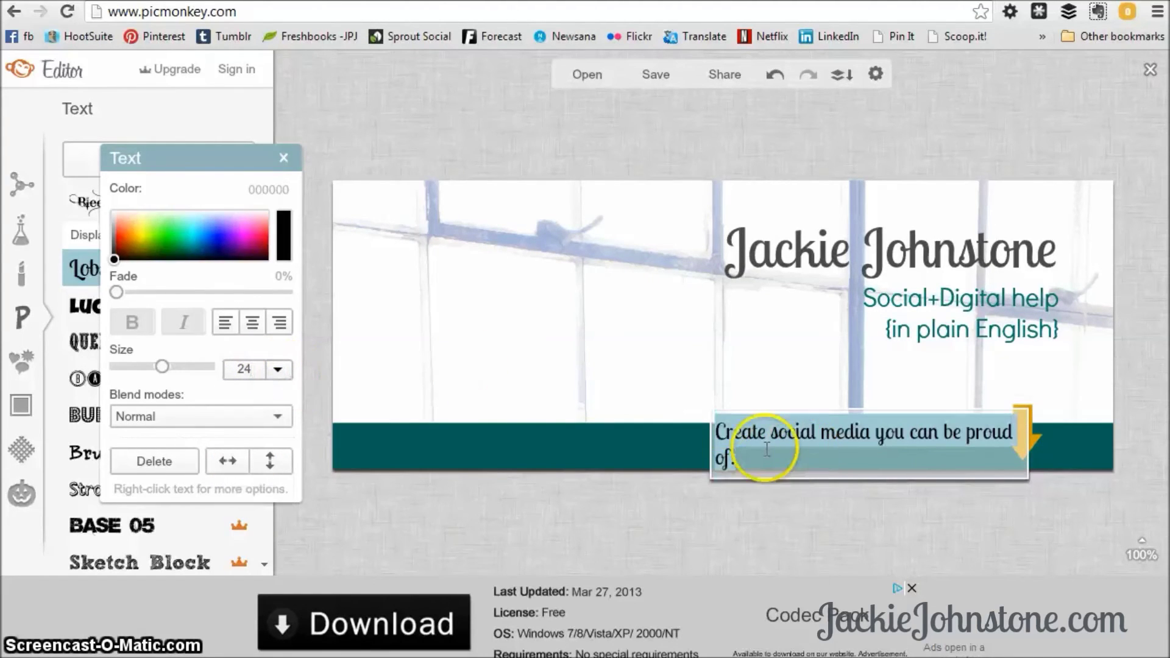
click(729, 433)
Widen the slogan box so the whole line fits on one row.
click(687, 536)
click(721, 449)
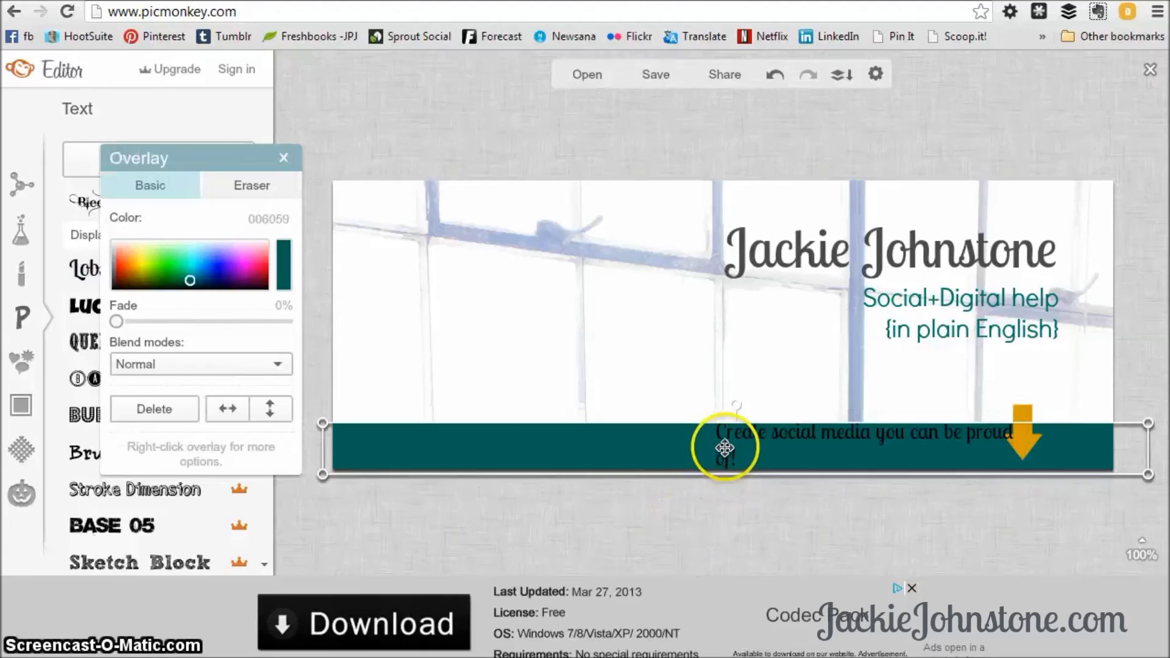
click(1131, 472)
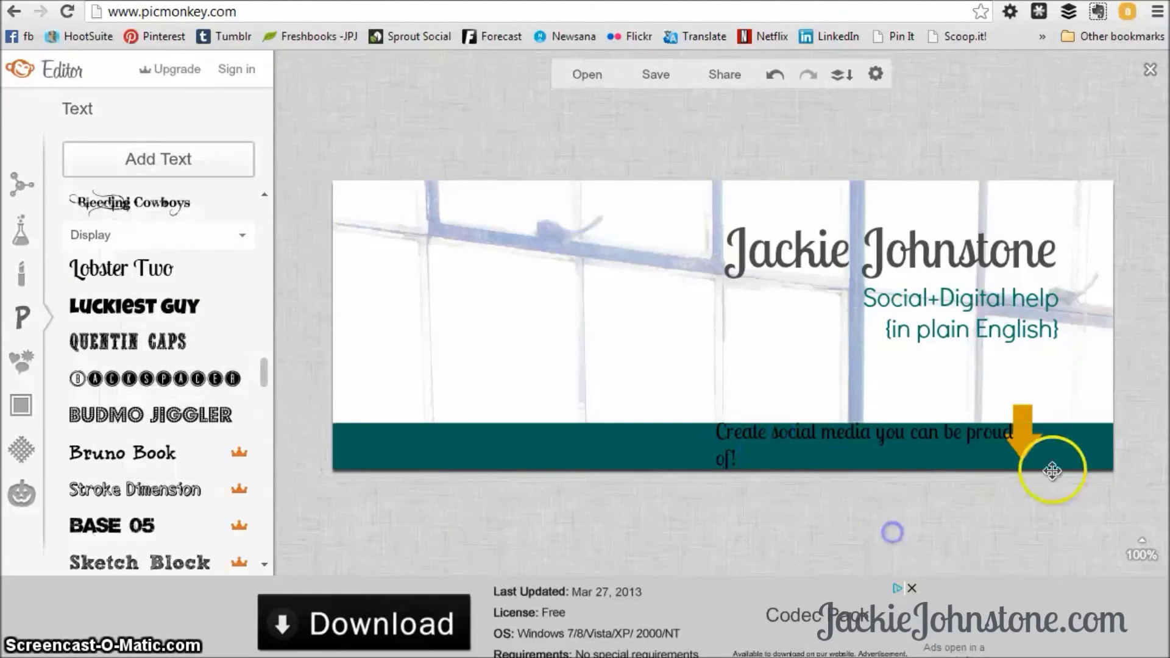
click(985, 435)
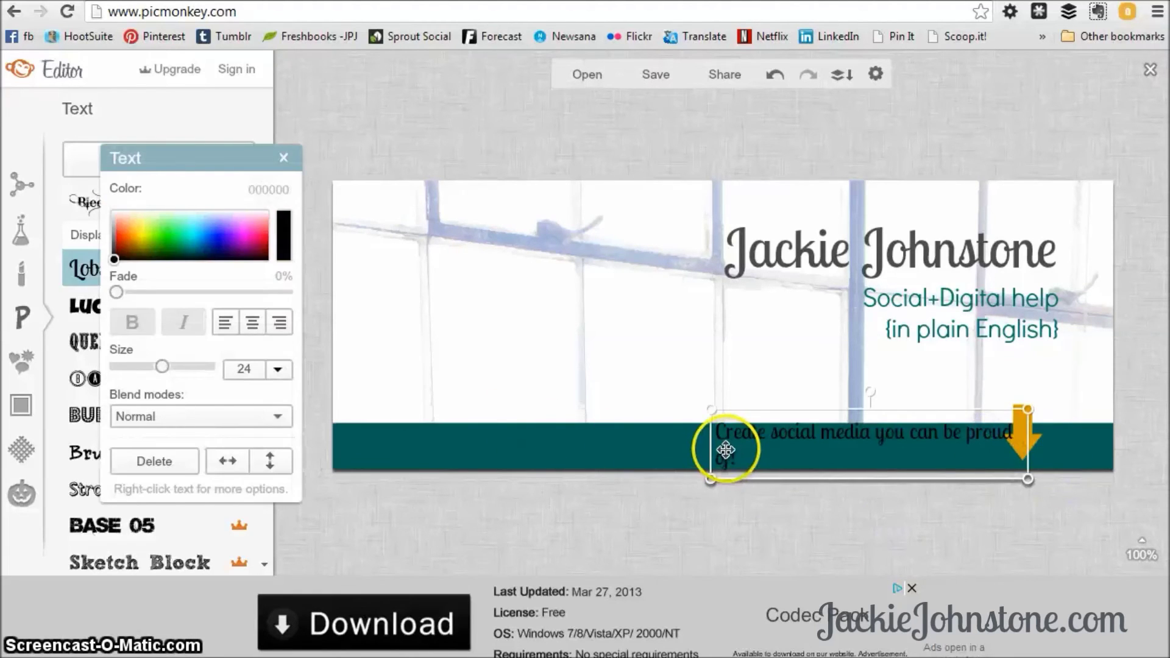
drag(711, 447, 664, 448)
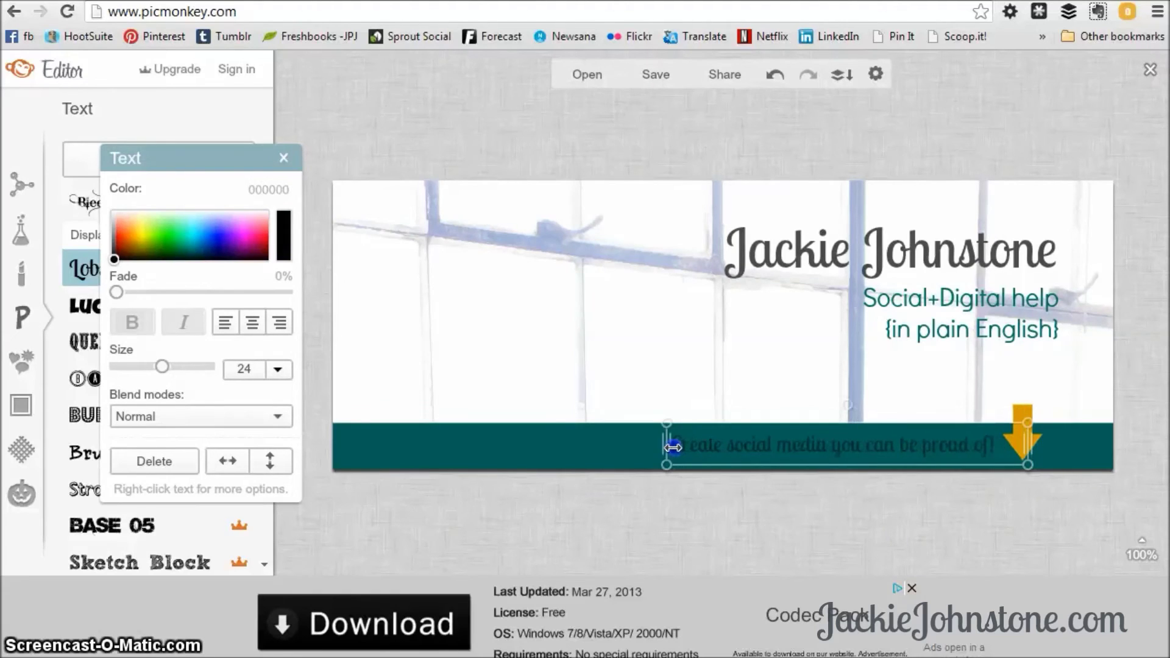
click(833, 449)
click(891, 447)
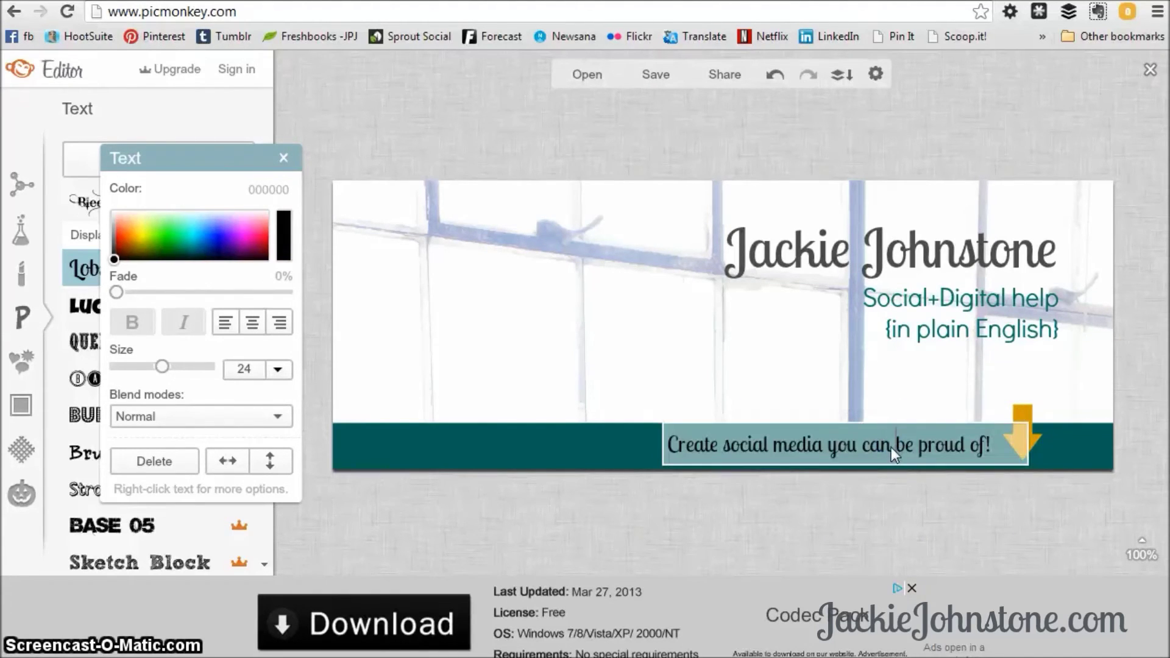
Colour 'Create social media you can' near-white and 'be proud of!' yellow.
drag(887, 448, 665, 445)
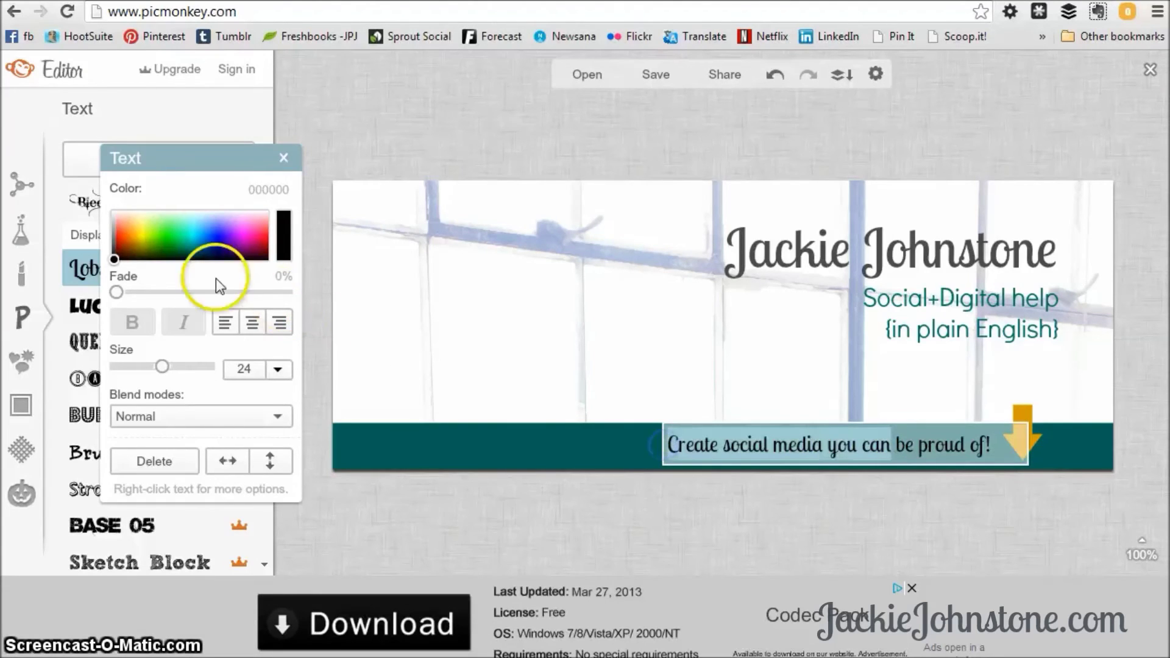
drag(125, 240, 275, 203)
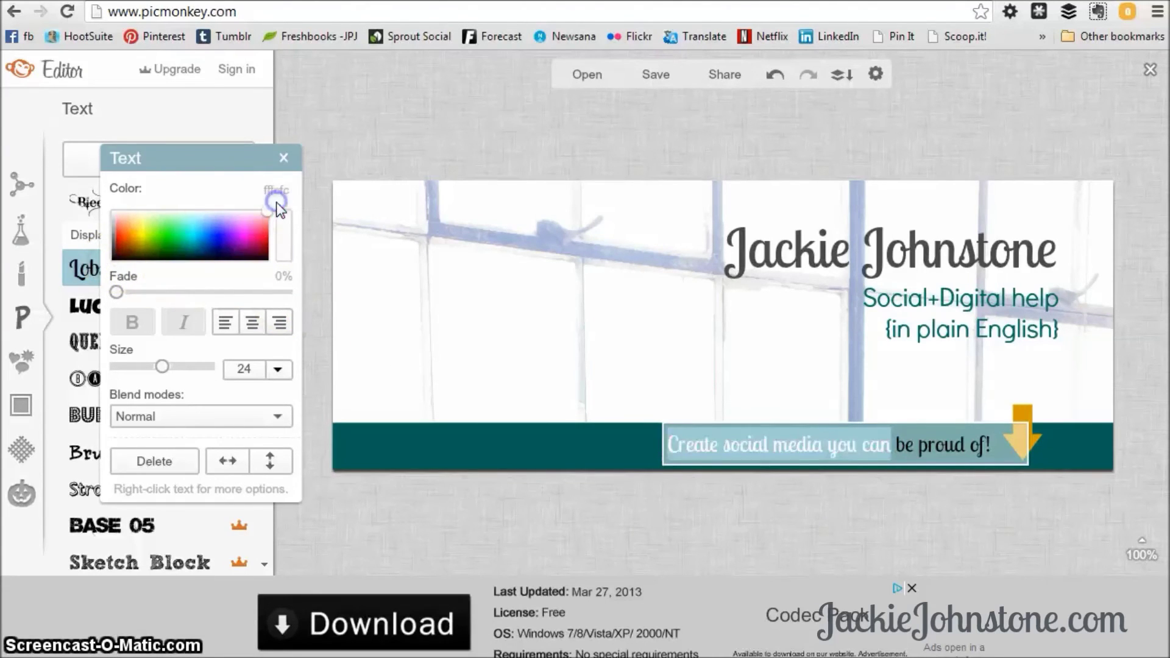
drag(890, 445, 998, 442)
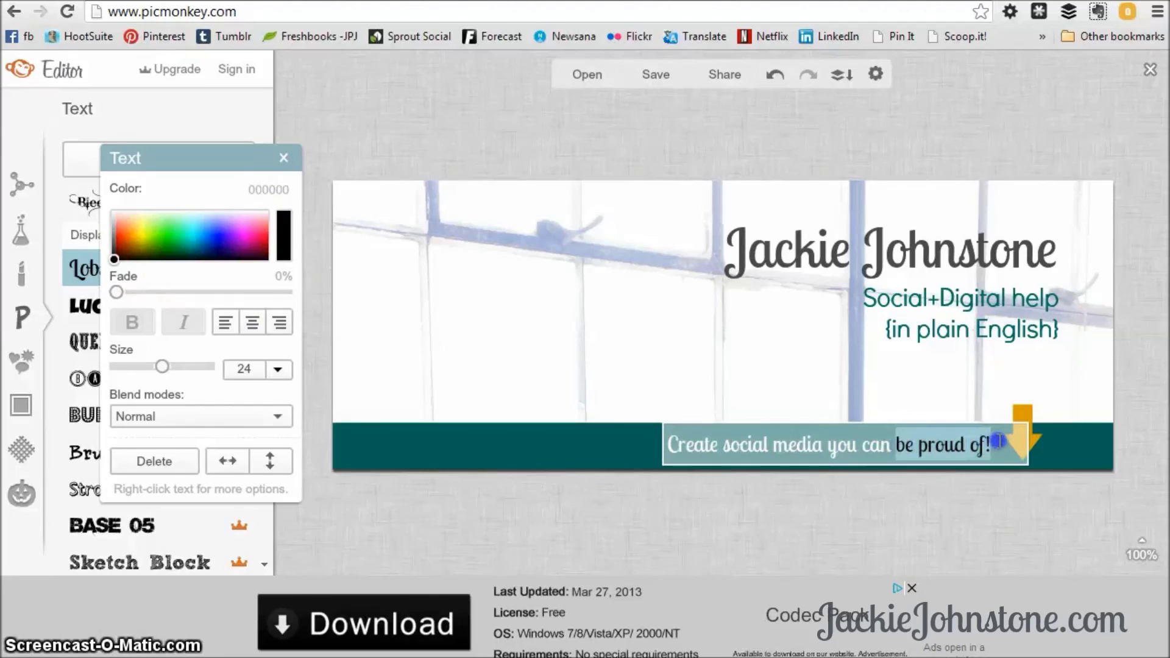
drag(131, 253, 140, 237)
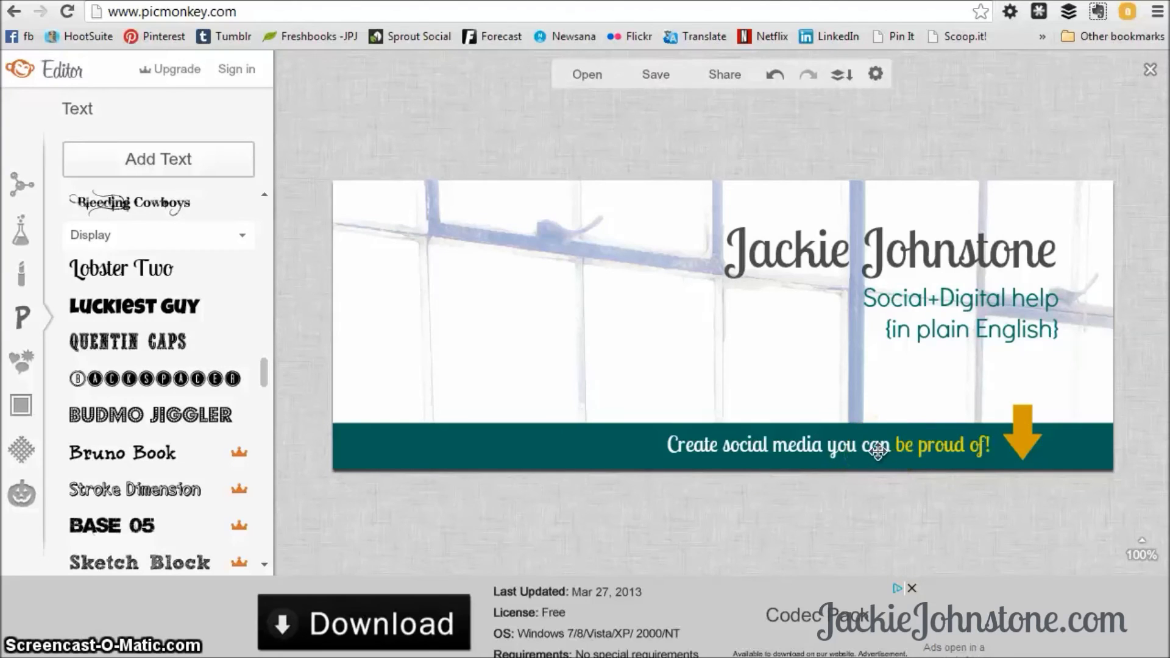
Enlarge the slogan to size 26 and nudge it into place in the banner.
click(878, 451)
click(862, 404)
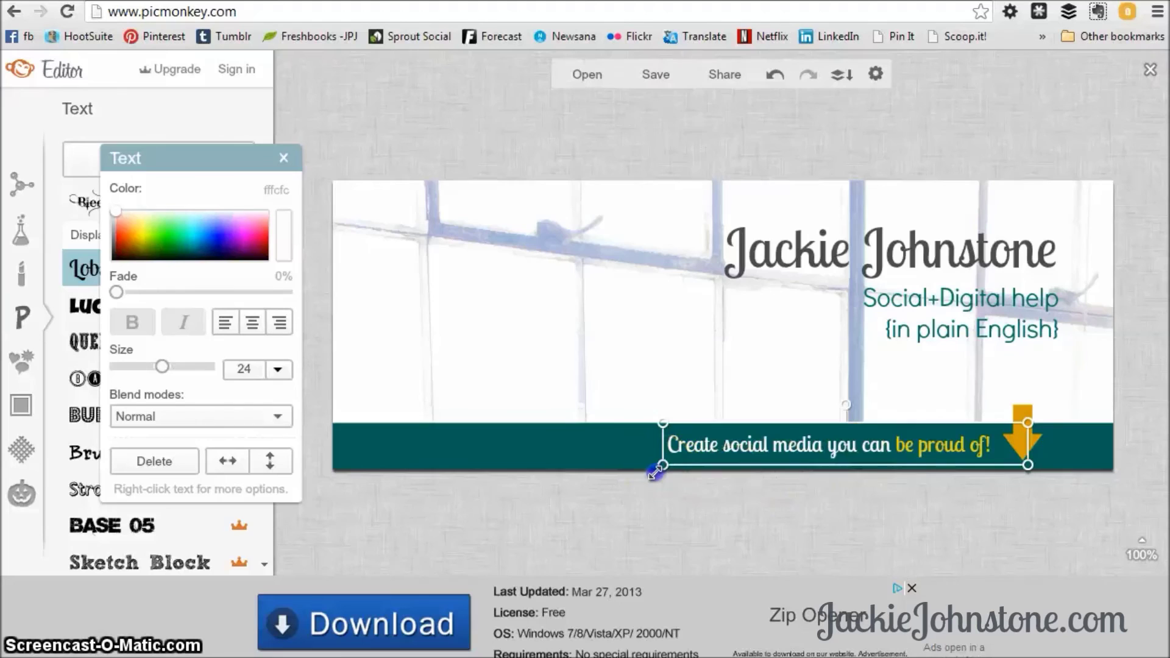
drag(655, 473, 625, 473)
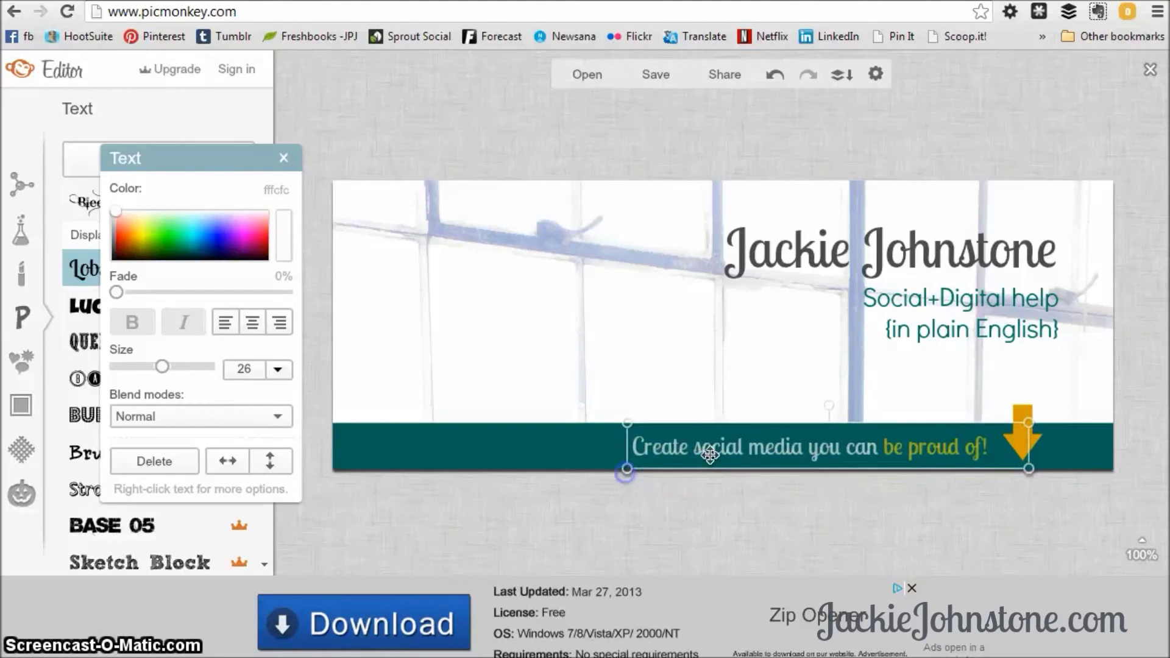
drag(718, 446, 719, 448)
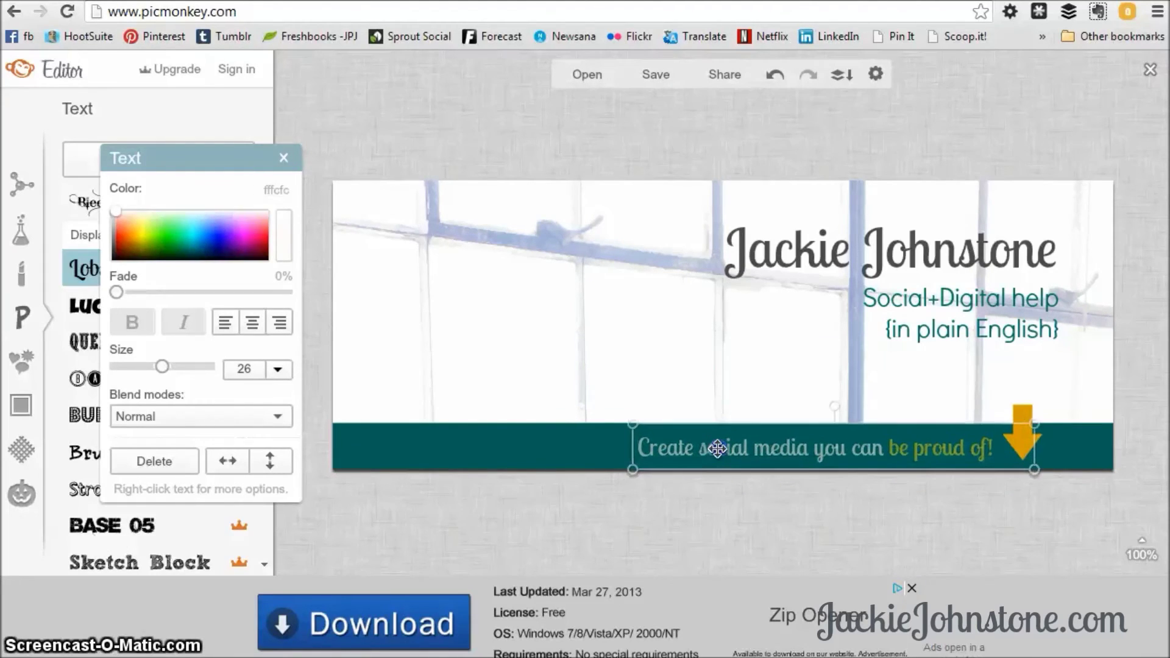
click(765, 515)
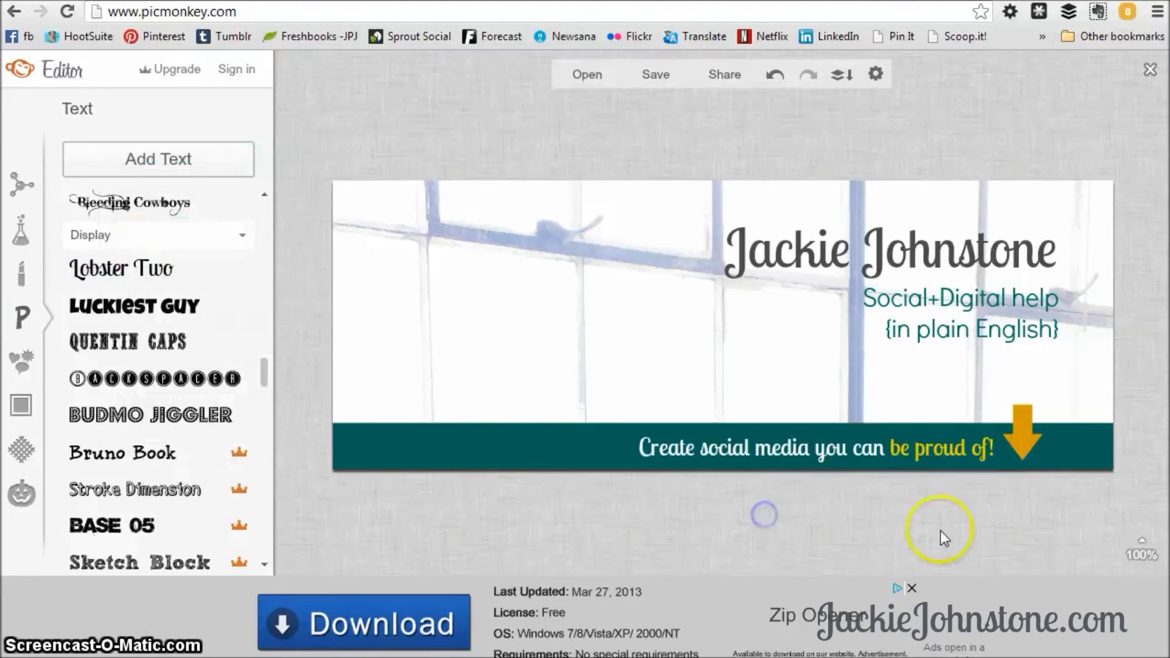
click(928, 451)
drag(927, 450, 928, 444)
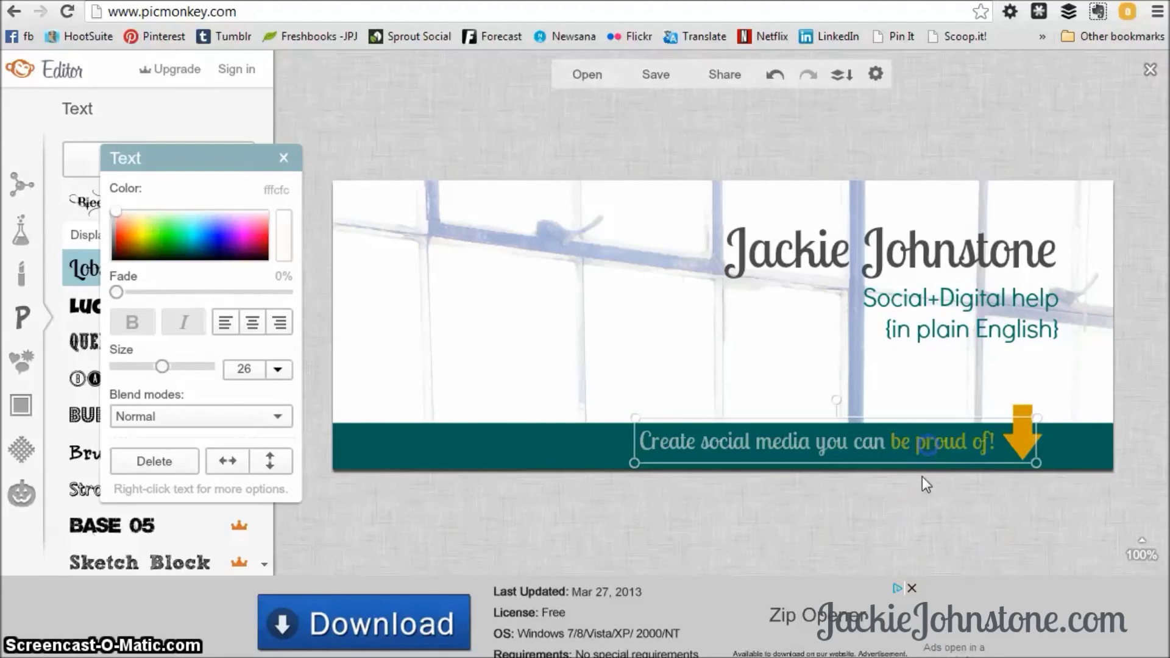
click(945, 513)
click(951, 451)
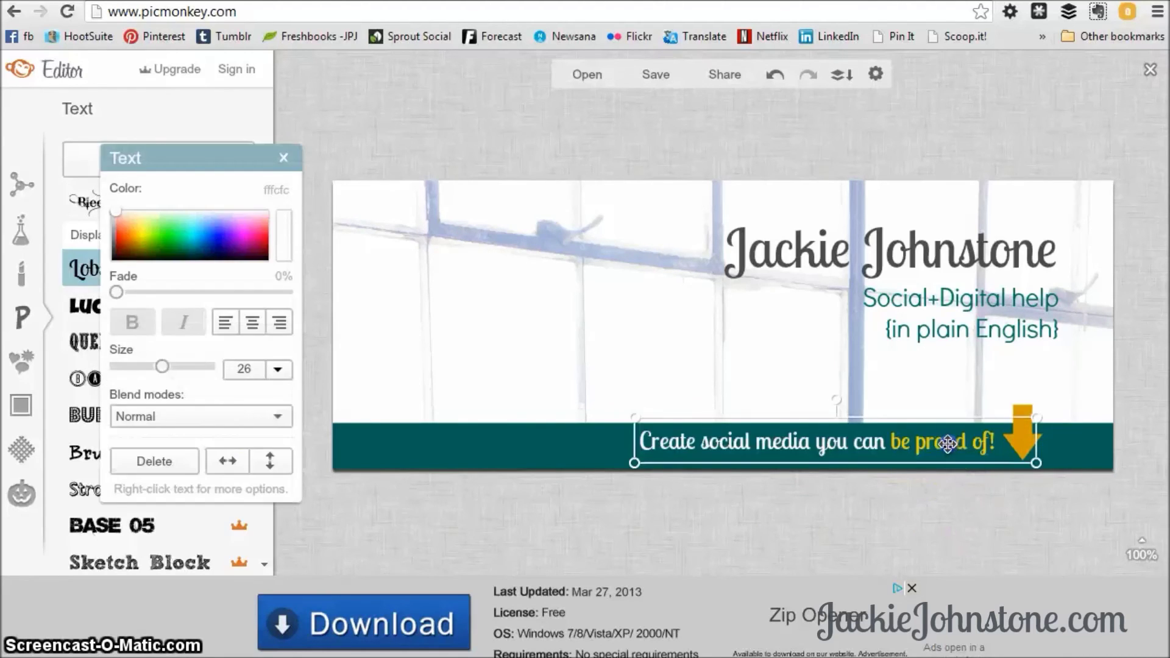
click(994, 515)
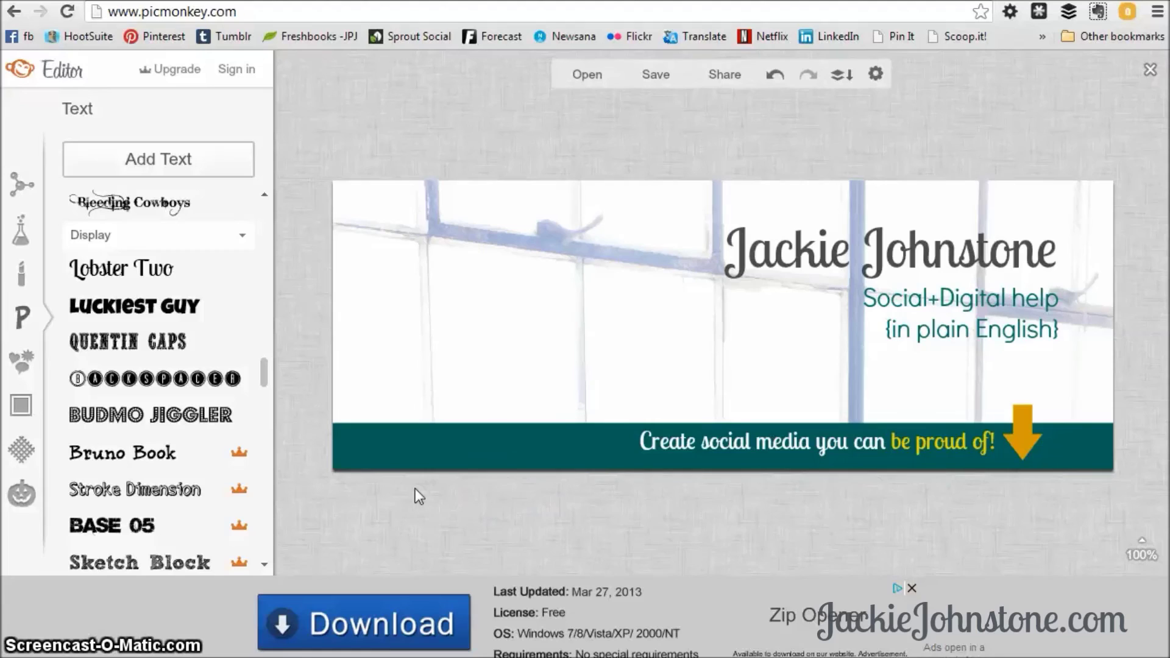
Name the finished cover image fb_cover and keep PNG as its format.
click(664, 76)
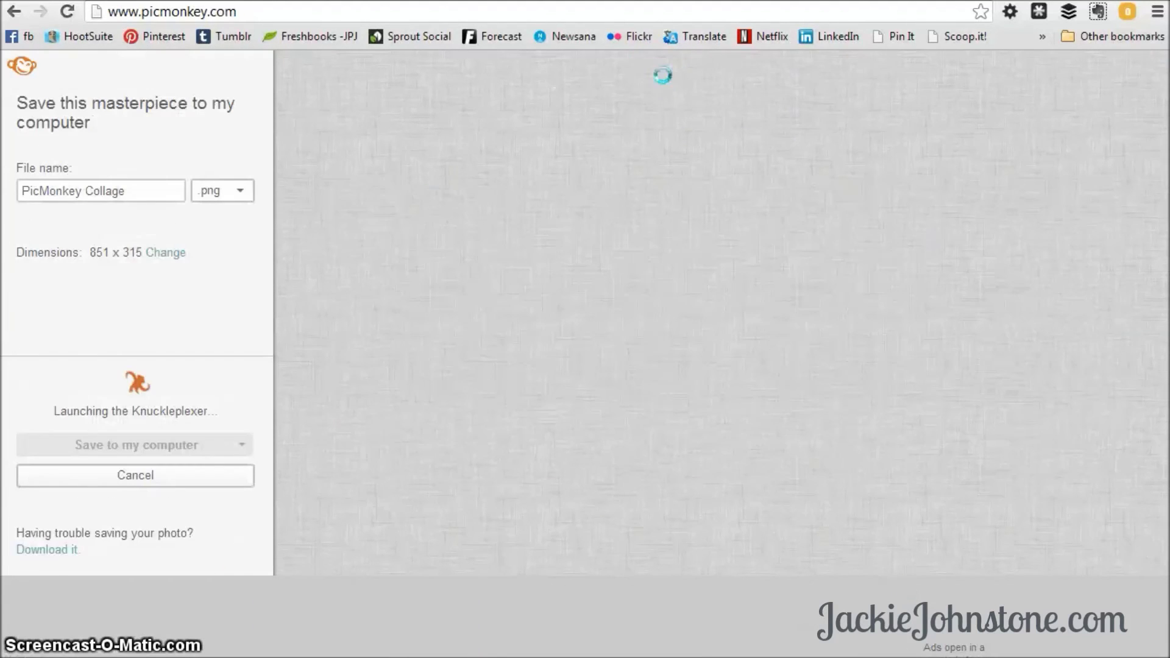
click(261, 158)
click(157, 188)
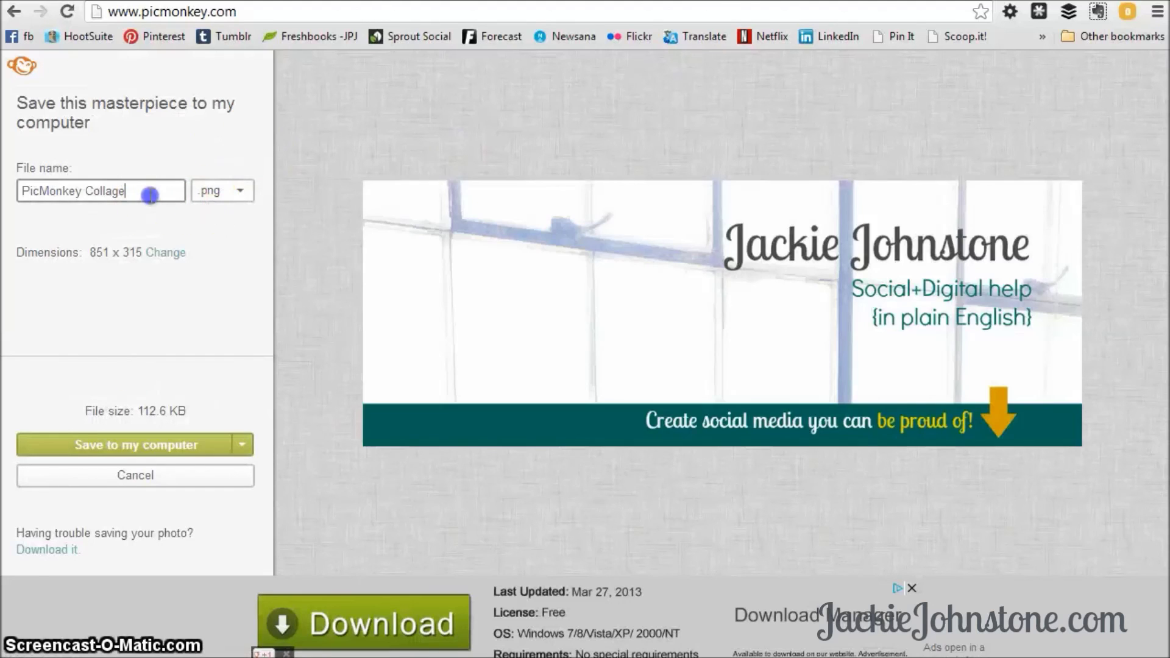
triple_click(38, 201)
text(fb_cover)
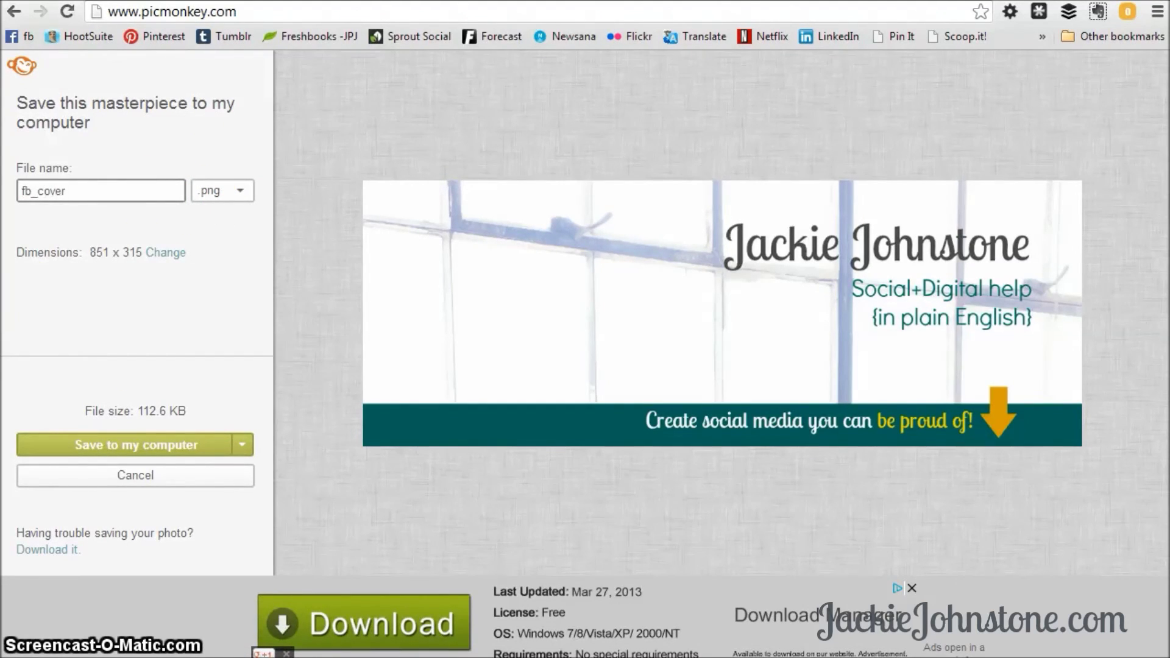
click(230, 195)
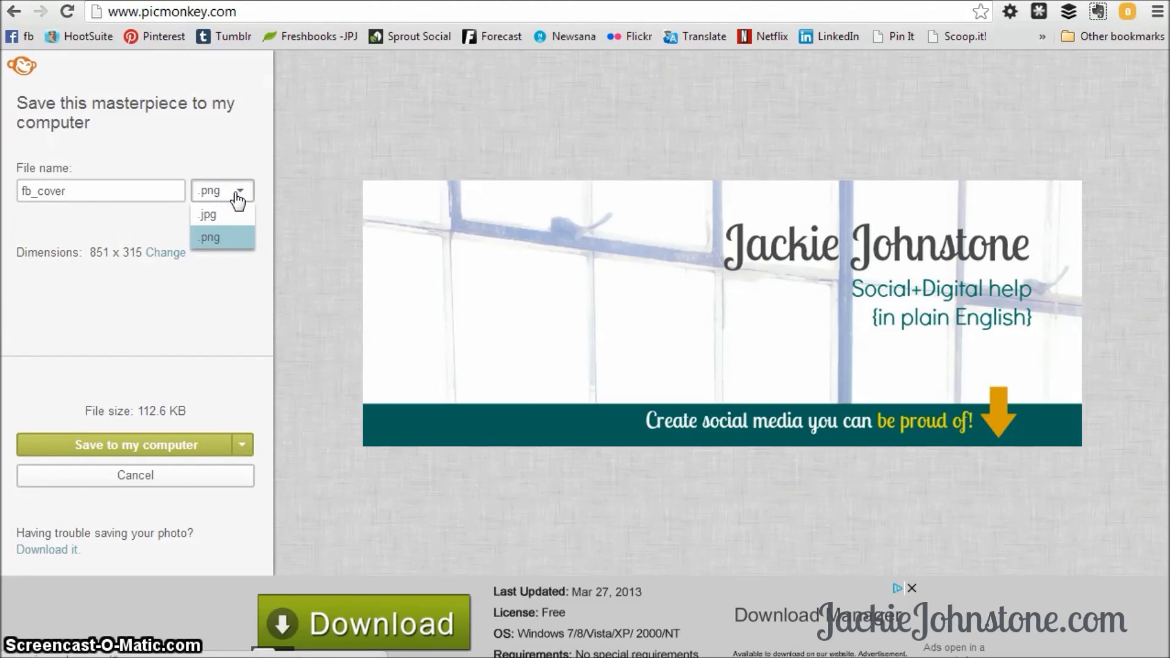
click(220, 237)
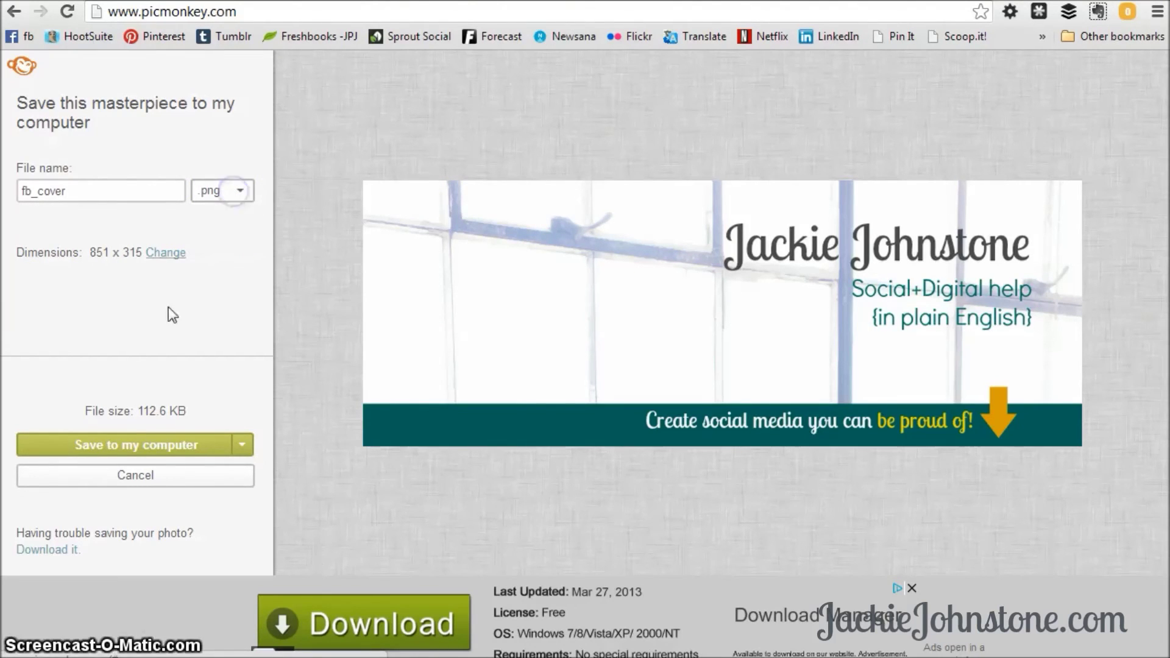
Save fb_cover.png to the Desktop, replacing the existing copy.
click(177, 445)
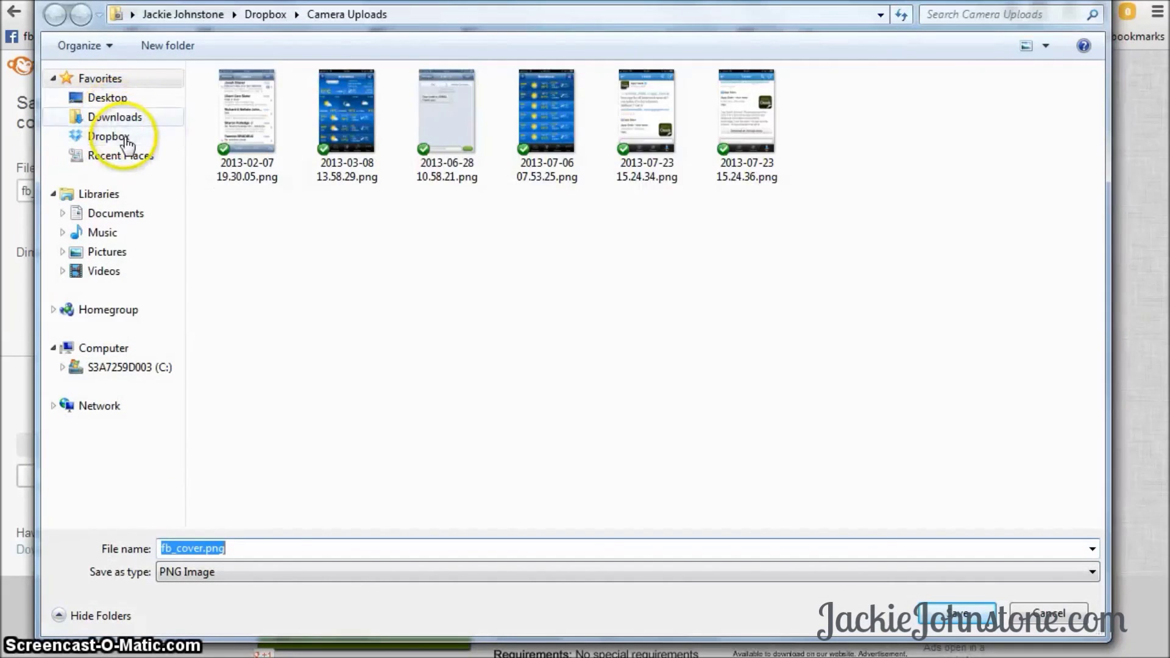
click(116, 98)
click(957, 613)
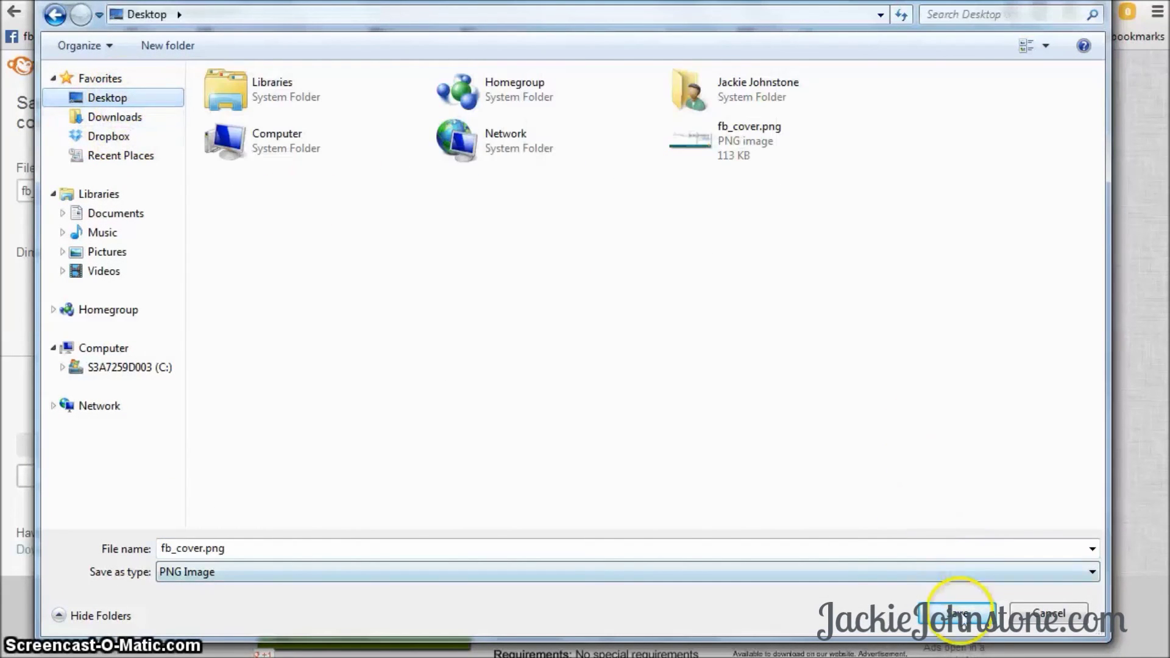
click(667, 336)
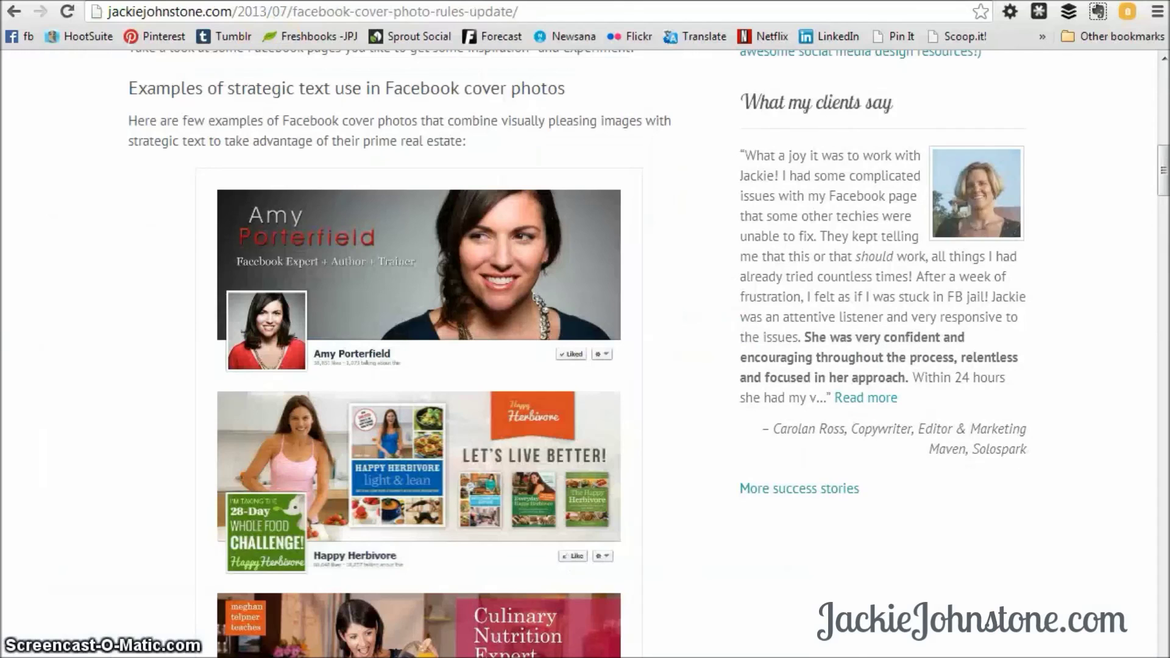
Switch to the JackieJohnstone.com post and scroll to the Happy Herbivore and Seeds of Wellness example covers.
click(647, 298)
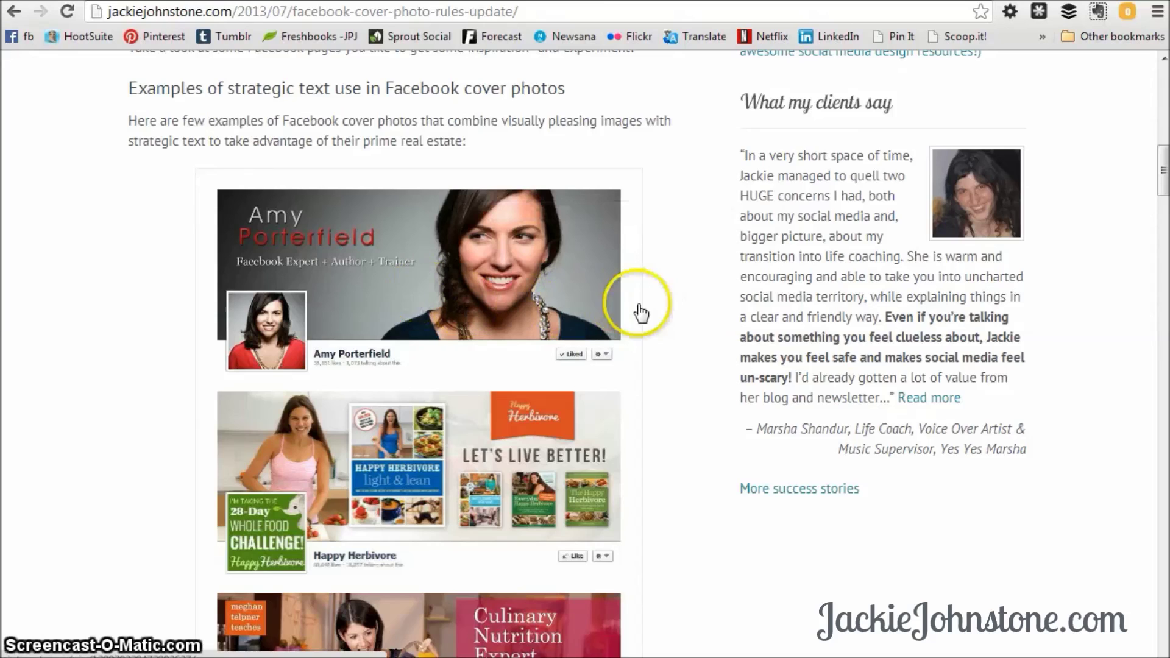
scroll(619, 353, down, 2)
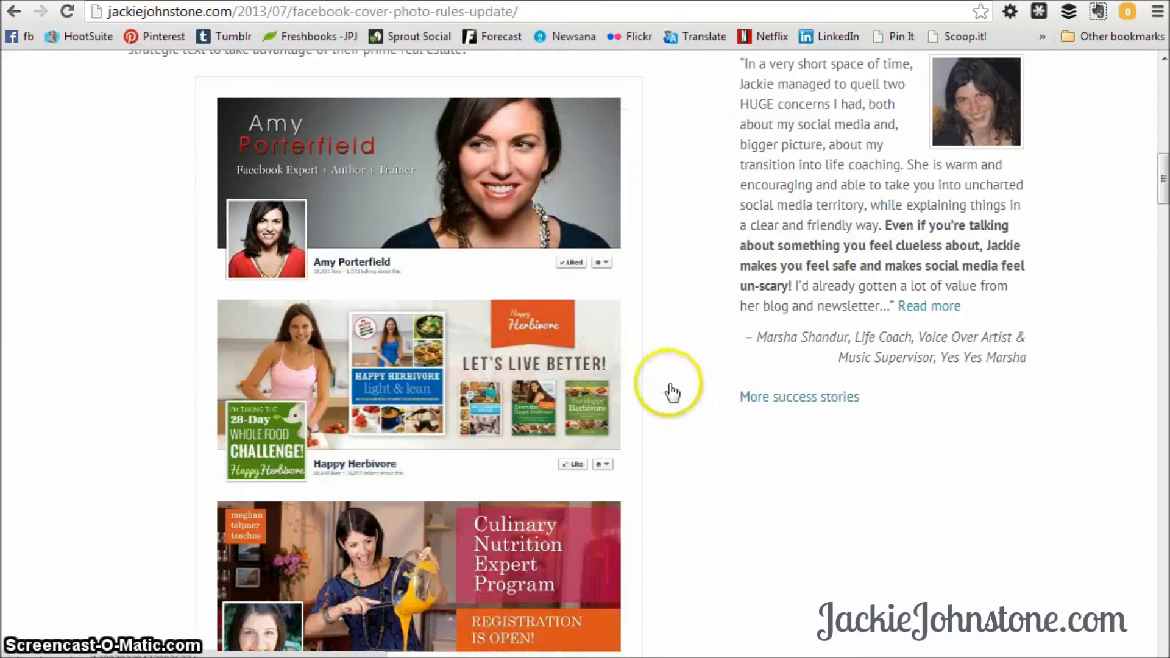
scroll(671, 392, down, 2)
scroll(640, 386, down, 1)
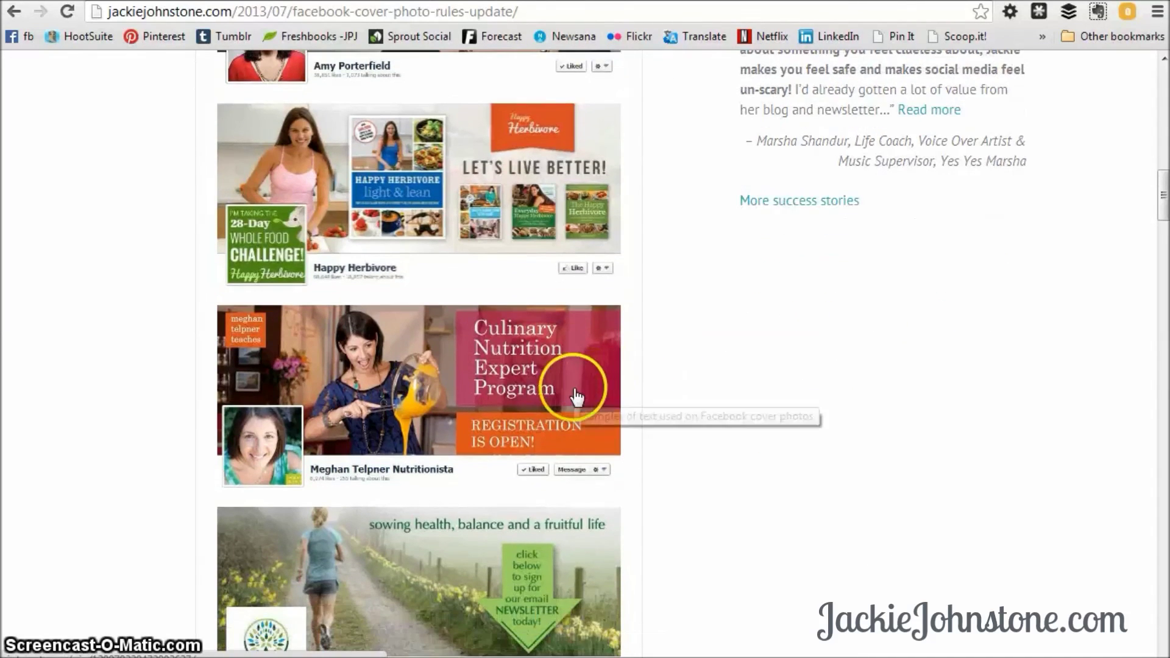
scroll(688, 405, down, 2)
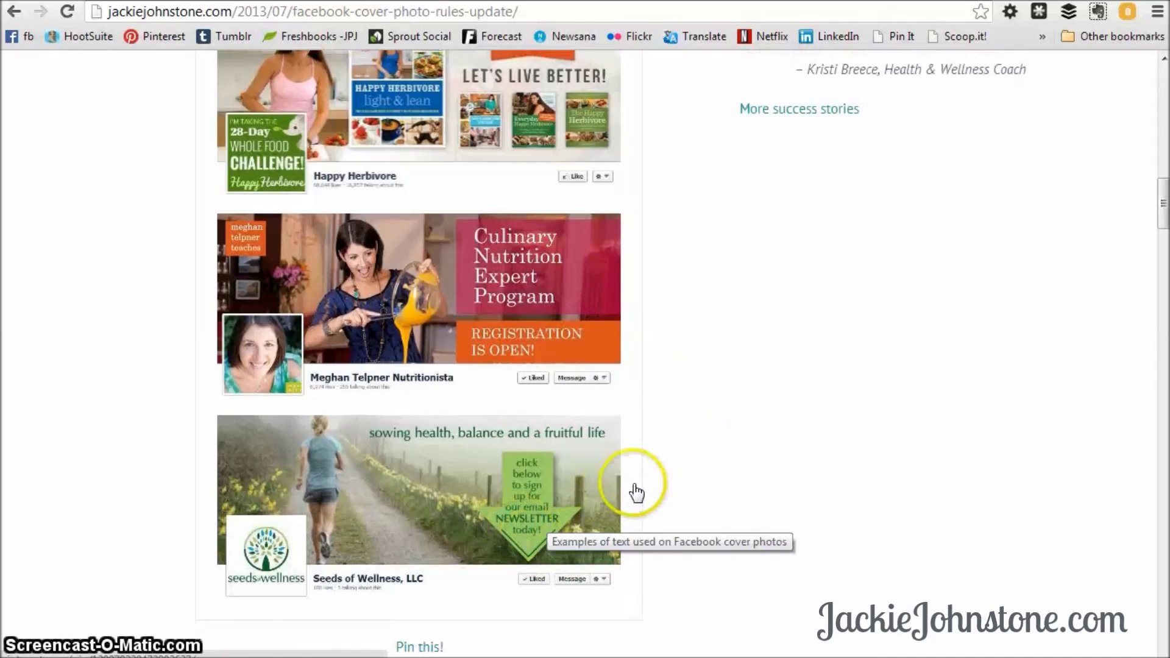